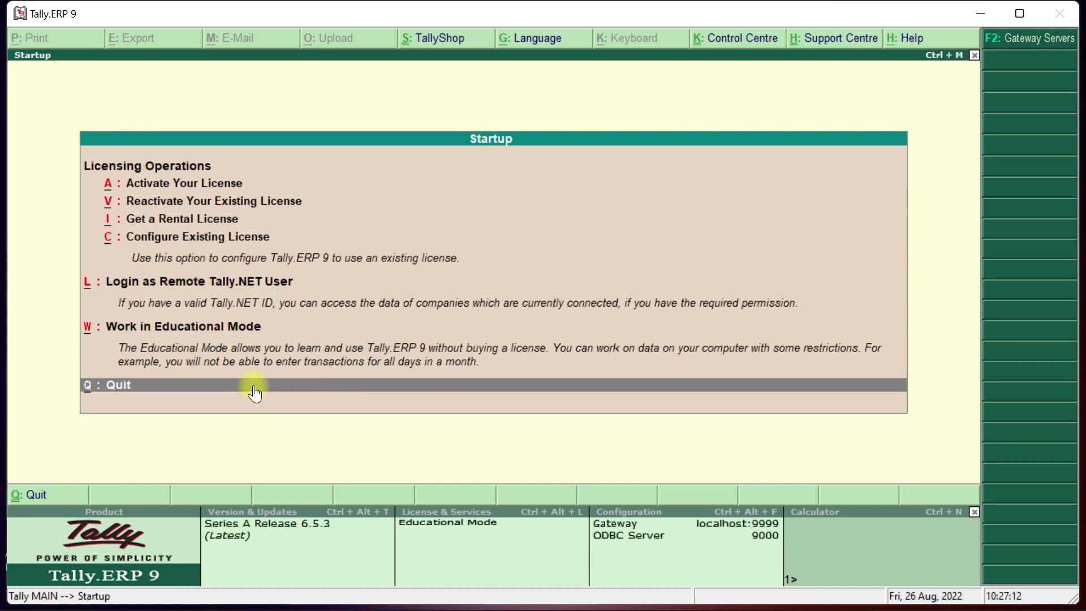
Choose Work in Educational Mode at startup to reach the Gateway with company Tata.
{"action": "key", "text": "Up"}
{"action": "key", "text": "Up"}
{"action": "key", "text": "Down"}
{"action": "key", "text": "Up"}
{"action": "key", "text": "Down"}
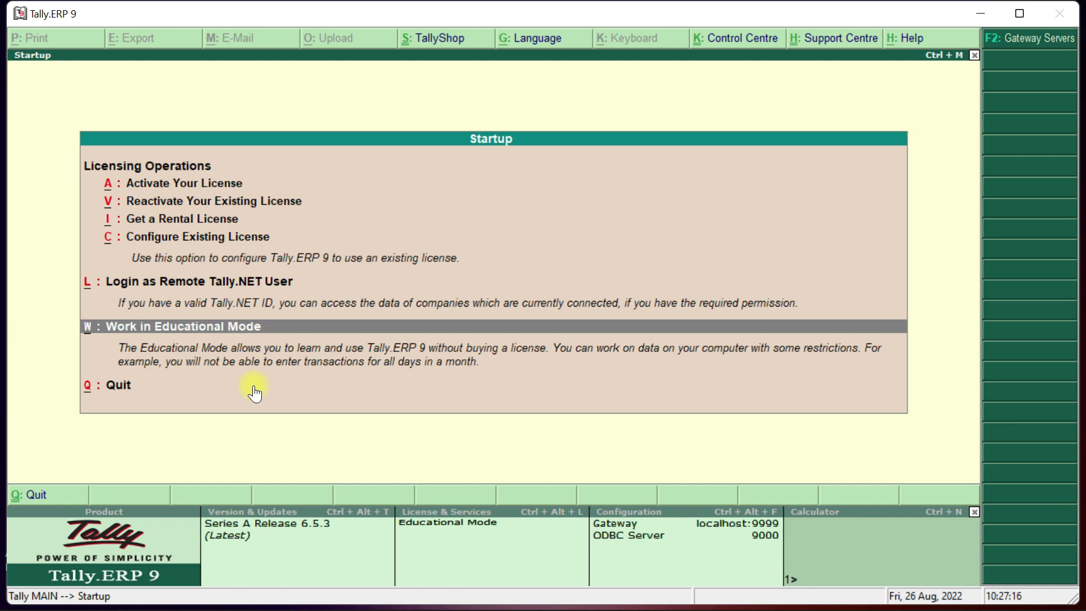
{"action": "key", "text": "Up"}
{"action": "key", "text": "Up"}
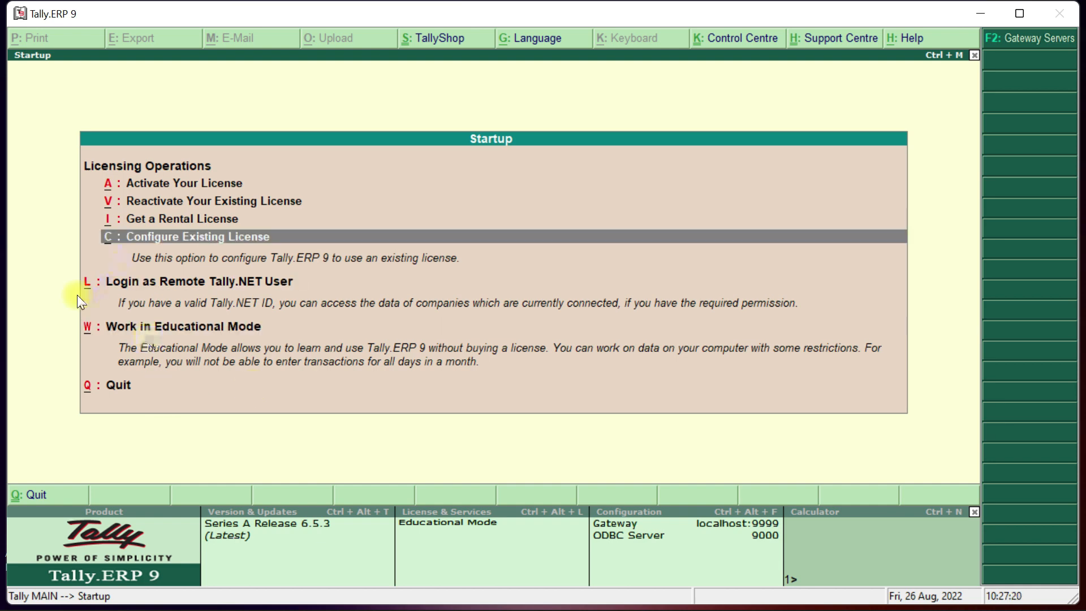
{"action": "key", "text": "Down"}
{"action": "key", "text": "Down"}
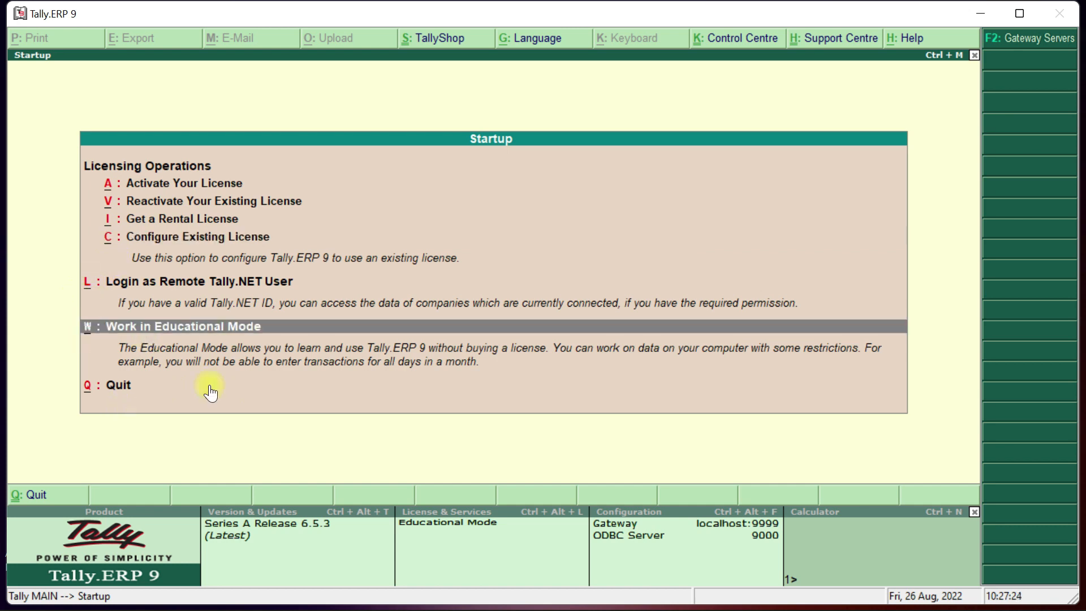
{"action": "key", "text": "Return"}
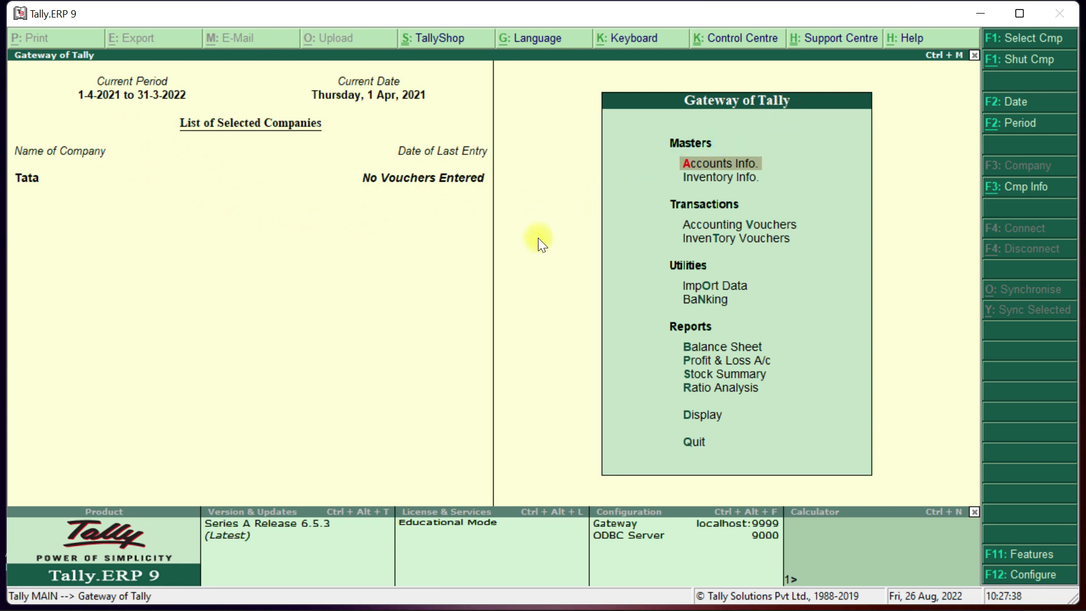
Shut company Tata with Alt+F1 and choose Create Company from Company Info.
{"action": "key", "text": "alt+F1"}
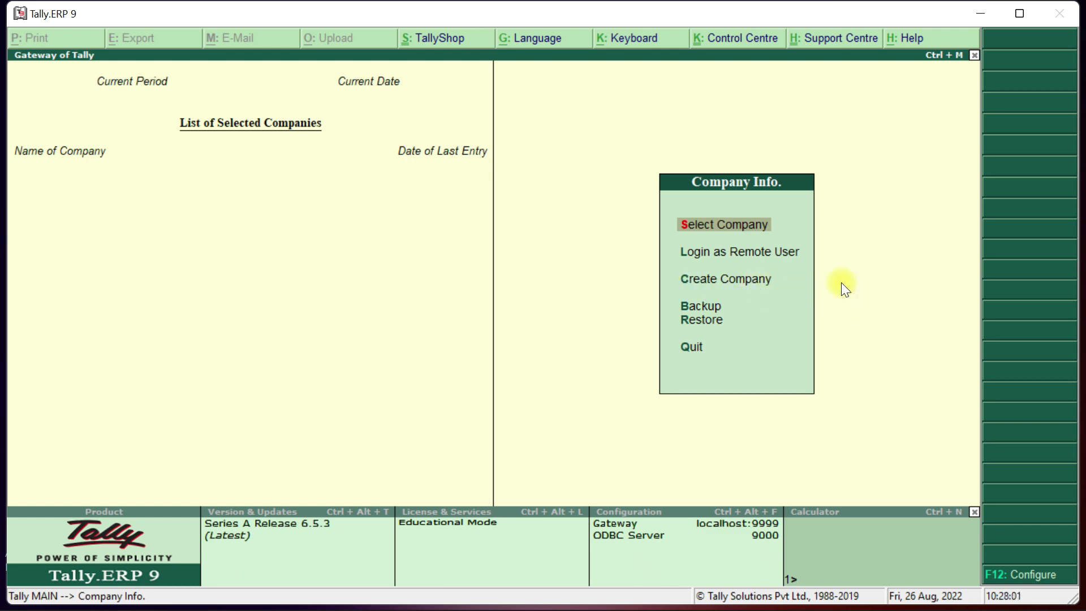
{"action": "key", "text": "Down"}
{"action": "key", "text": "Down"}
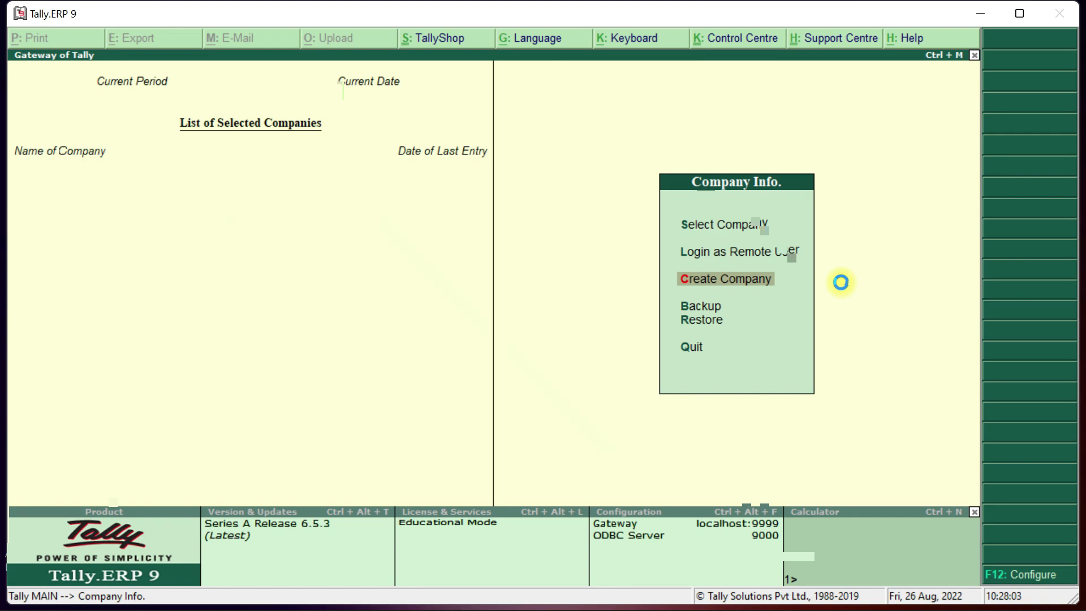
{"action": "key", "text": "Return"}
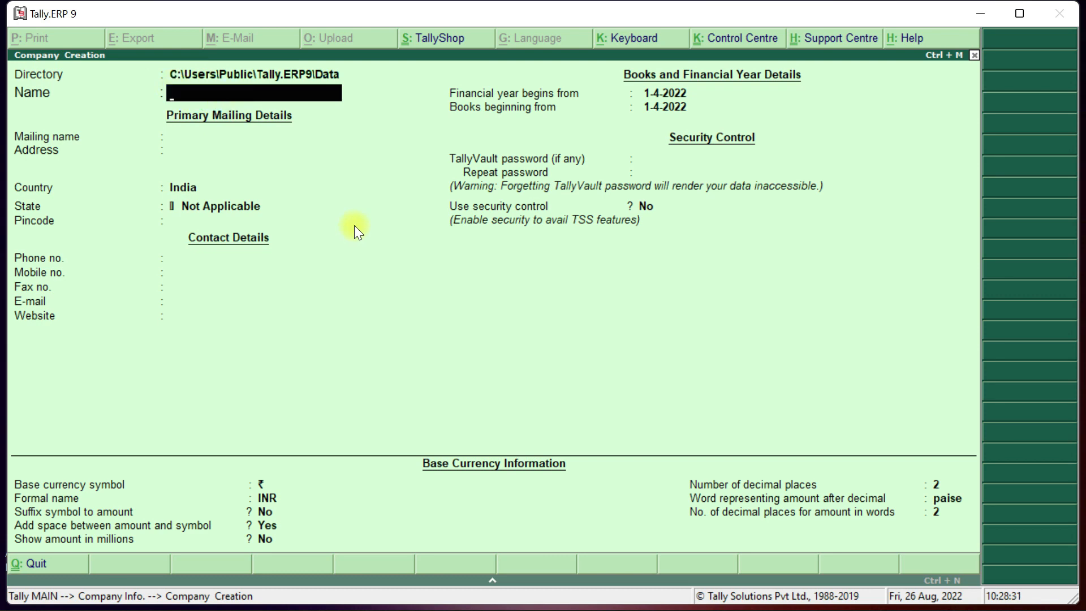
Enter Dell as the company name and keep Dell as the mailing name.
{"action": "type", "text": "Dell"}
{"action": "key", "text": "Return"}
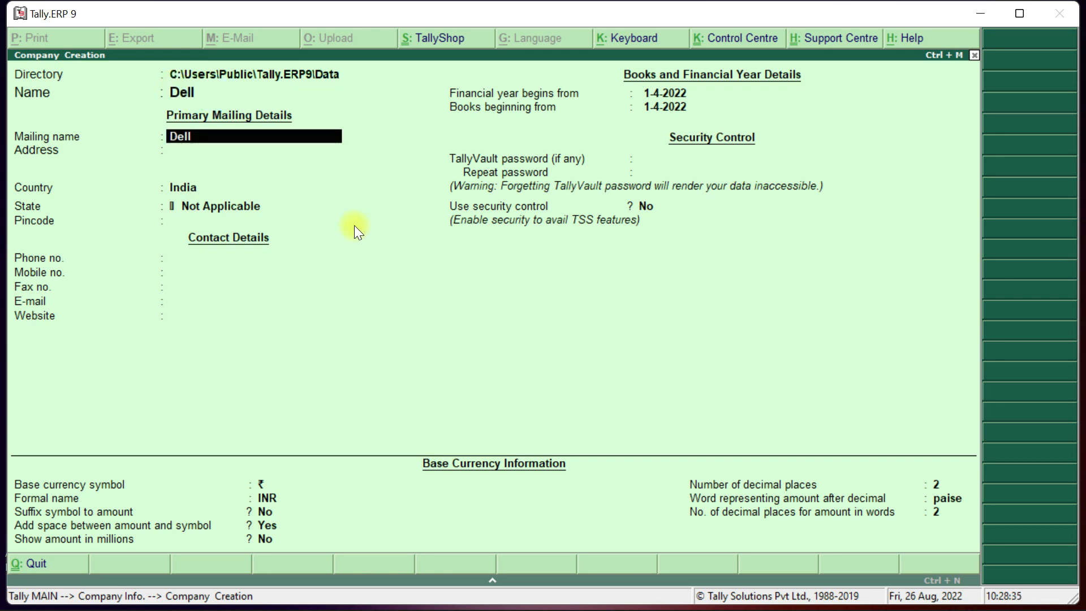
{"action": "key", "text": "Return"}
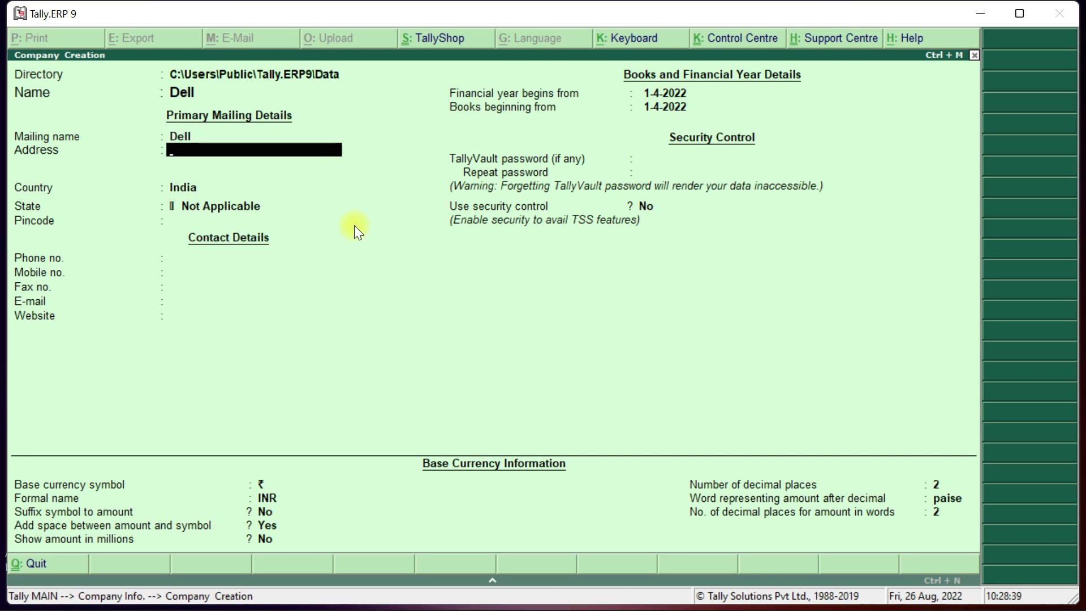
Fill in the company address, accept country India, select state Bihar and enter the pincode.
{"action": "type", "text": "G"}
{"action": "type", "text": "aya Bih"}
{"action": "type", "text": "ar"}
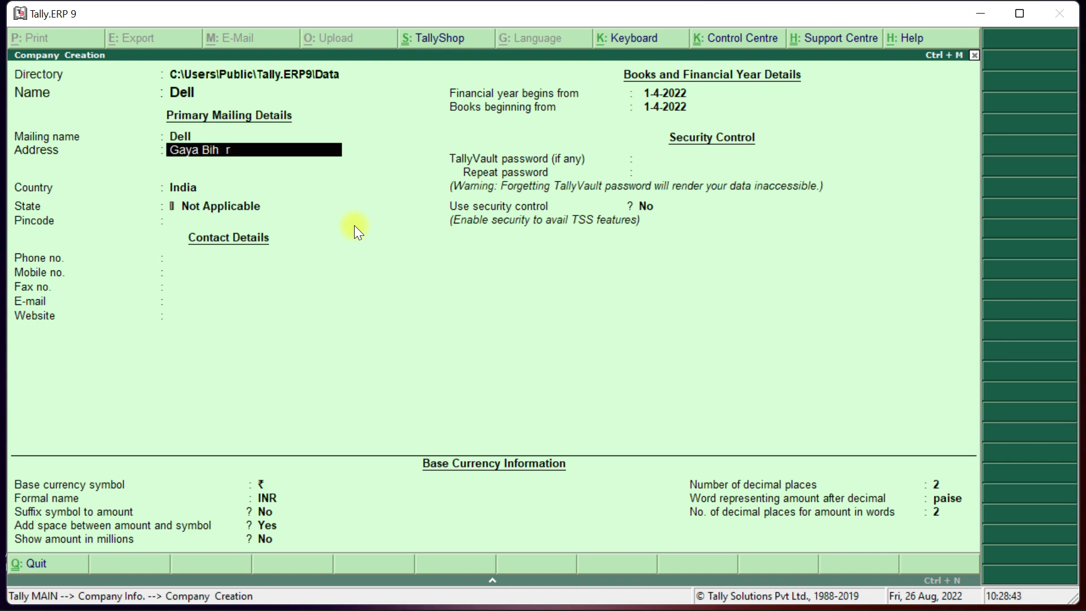
{"action": "key", "text": "Return"}
{"action": "key", "text": "Return"}
{"action": "key", "text": "Return"}
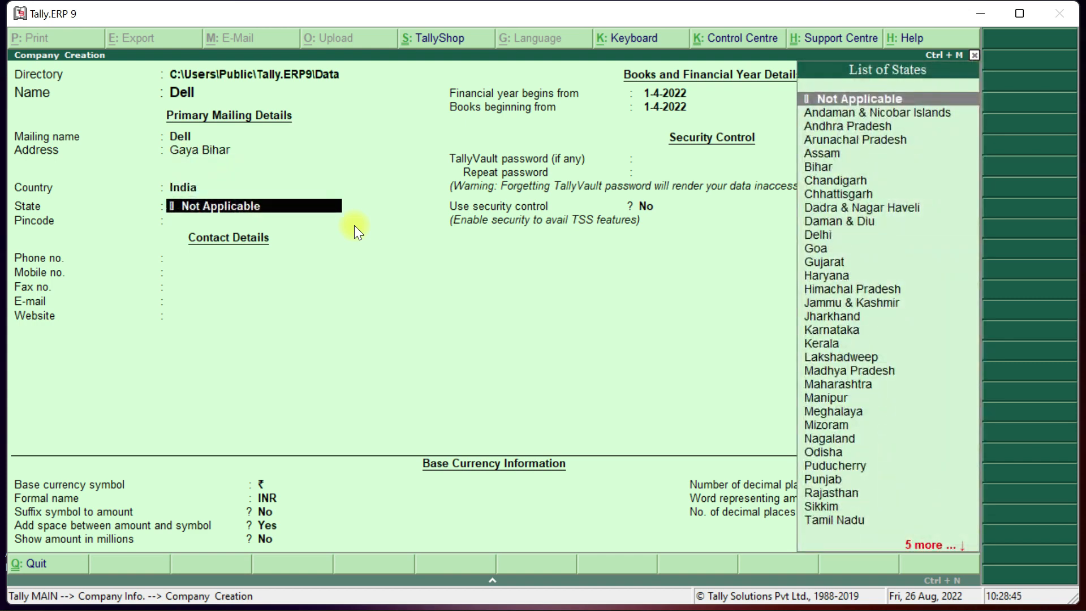
{"action": "key", "text": "BackSpace"}
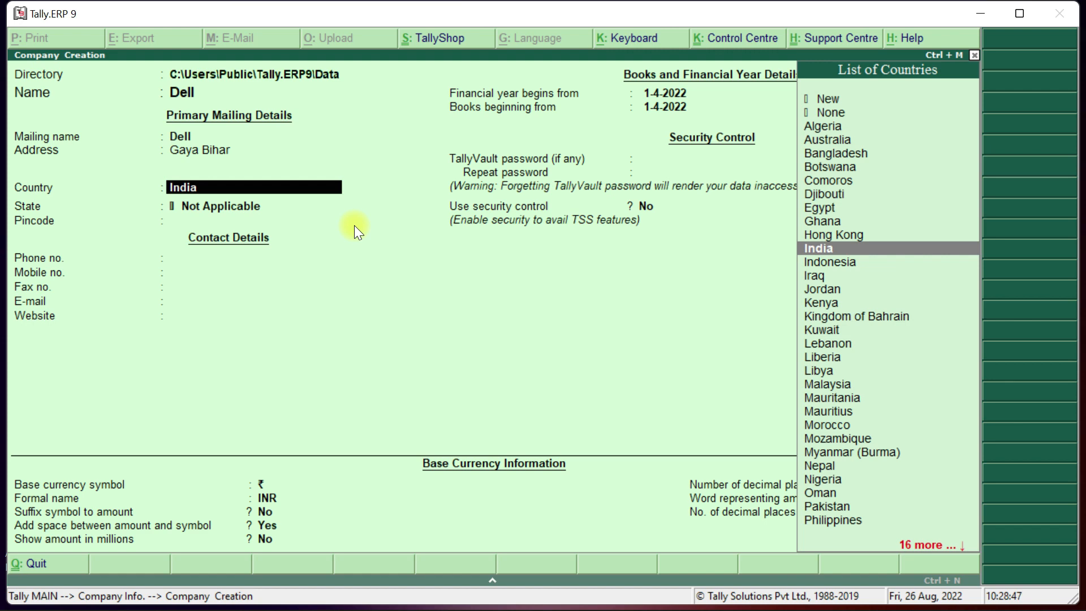
{"action": "key", "text": "Return"}
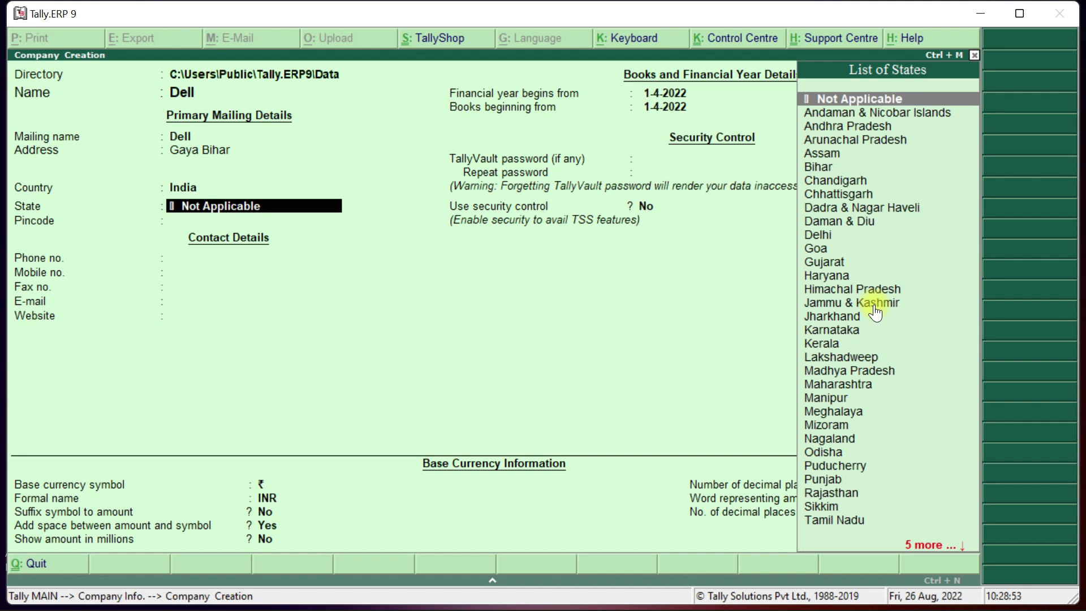
{"action": "type", "text": "Bih"}
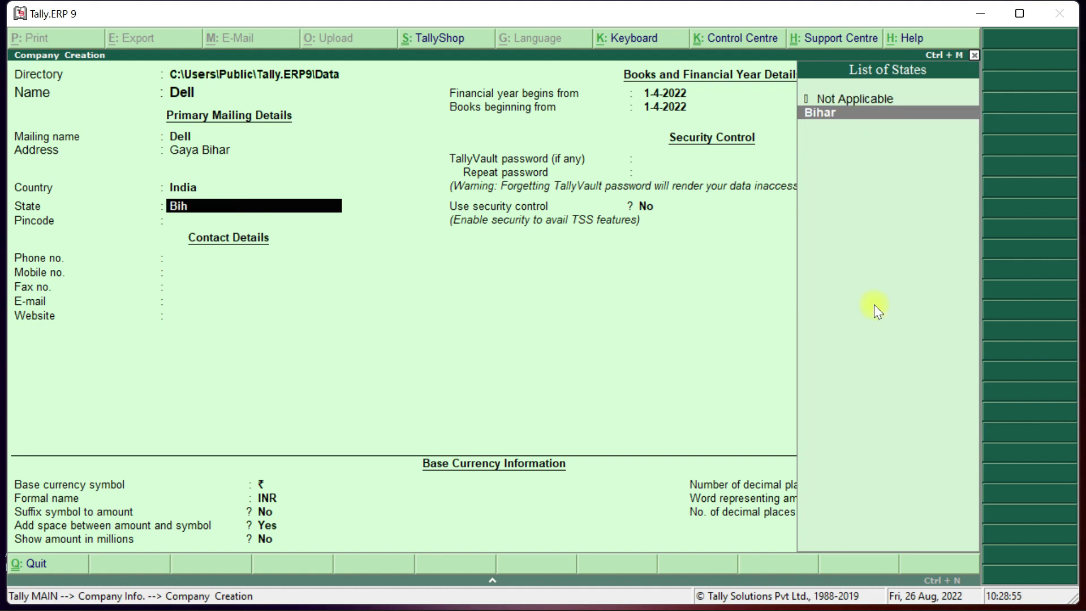
{"action": "key", "text": "Return"}
{"action": "type", "text": "82300"}
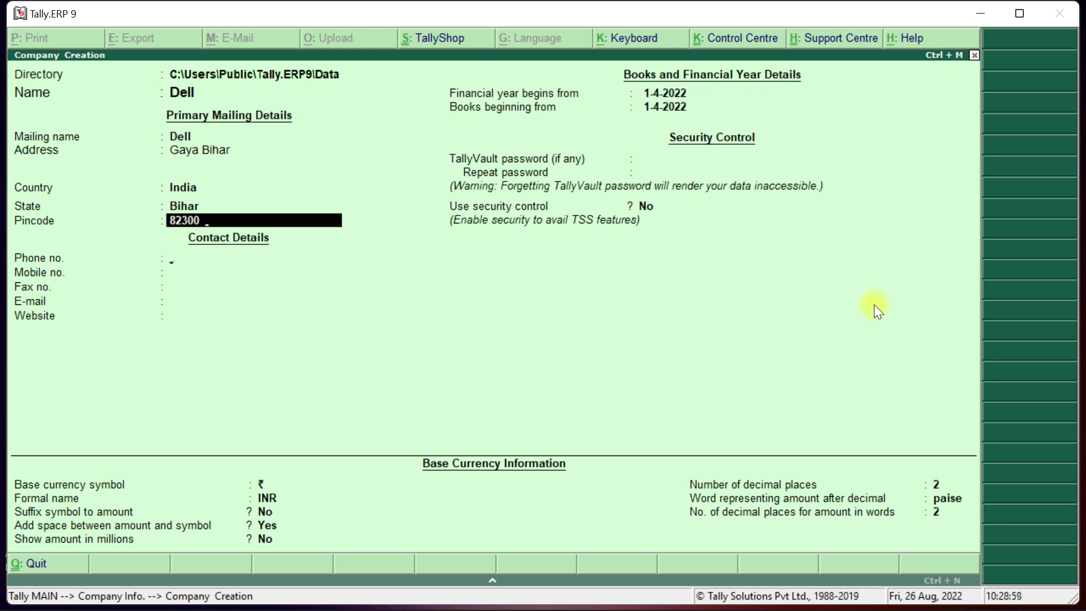
{"action": "type", "text": "1"}
{"action": "key", "text": "Return"}
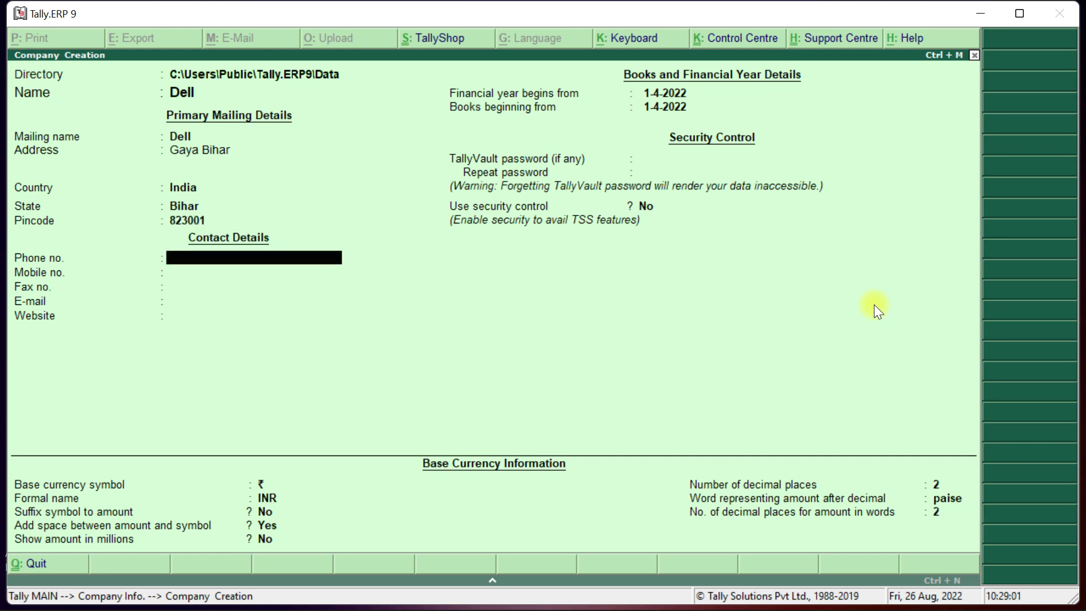
{"action": "type", "text": "6991287"}
{"action": "key", "text": "Return"}
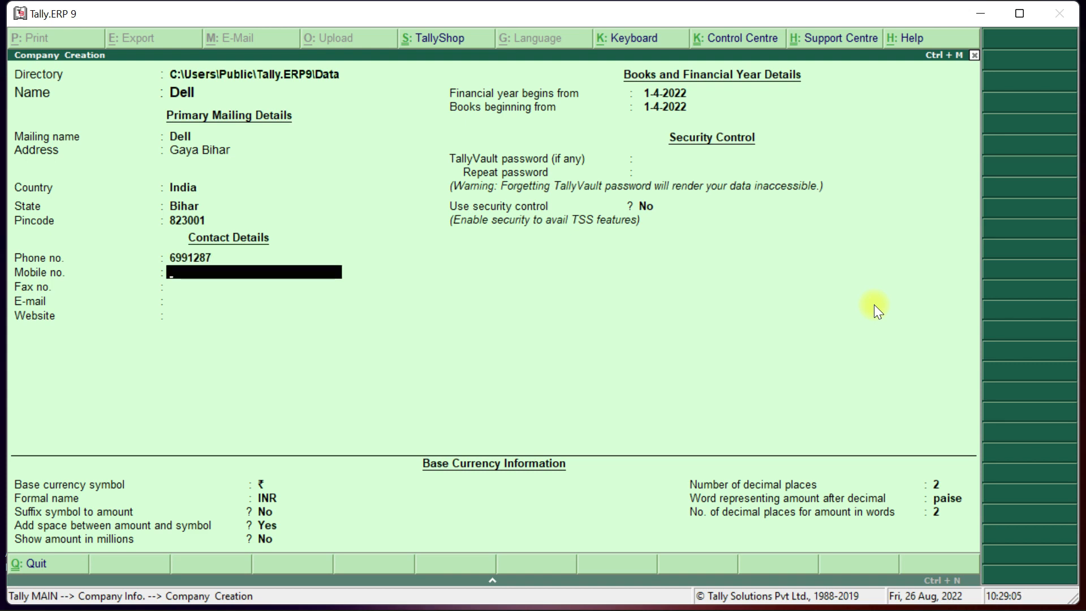
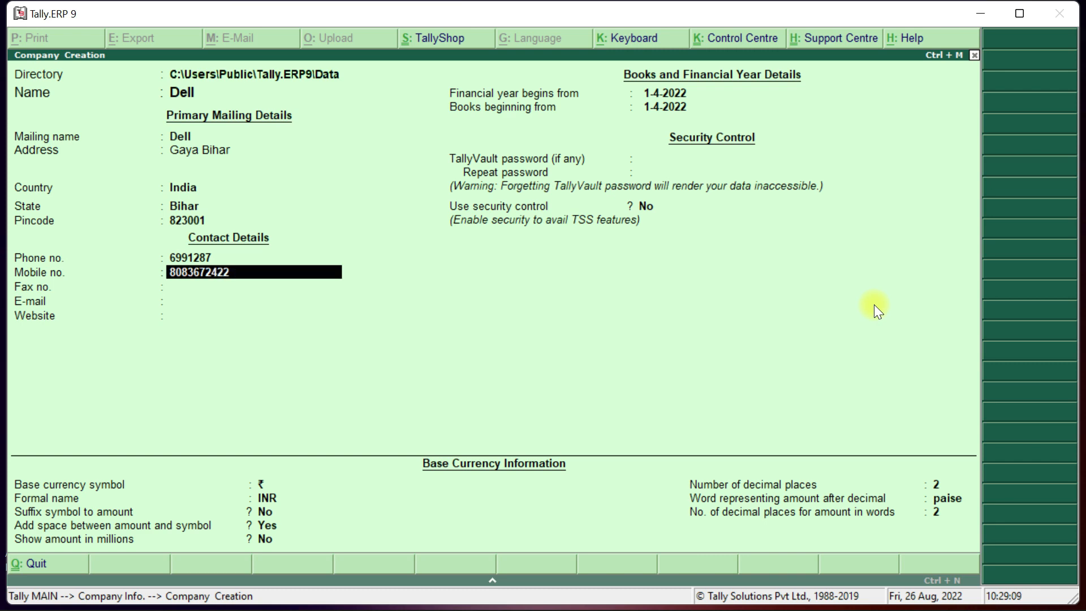
{"action": "key", "text": "Return"}
{"action": "key", "text": "Return"}
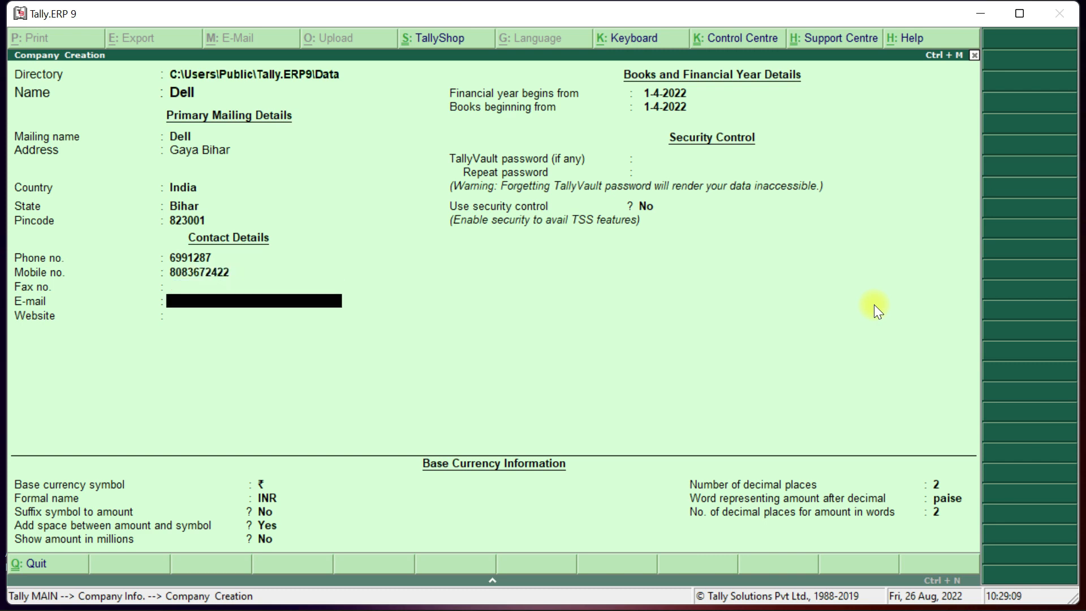
{"action": "key", "text": "Return"}
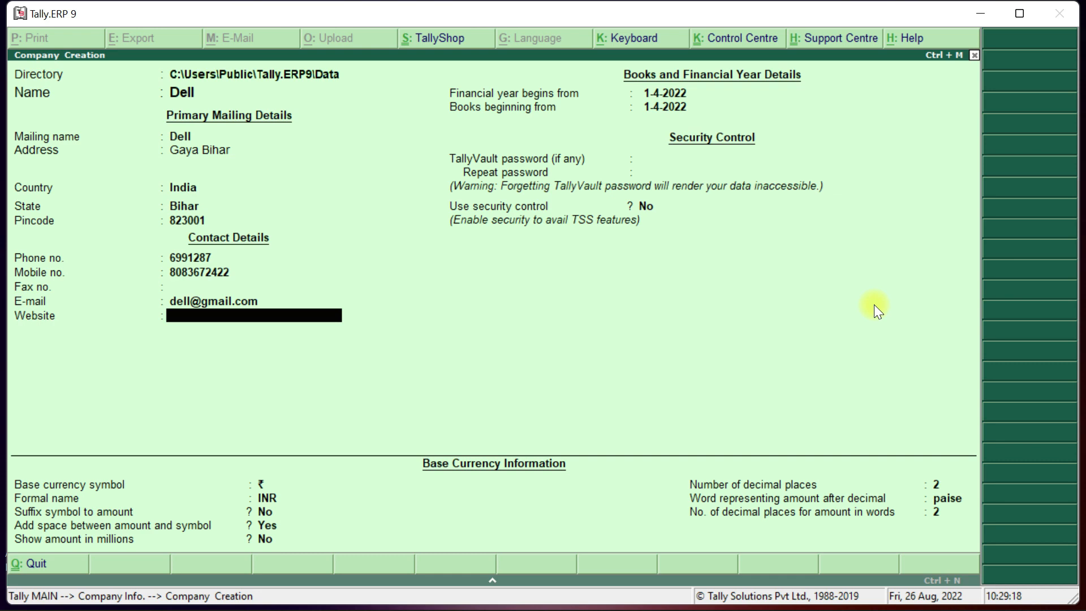
{"action": "type", "text": "www.dell.com"}
{"action": "key", "text": "Return"}
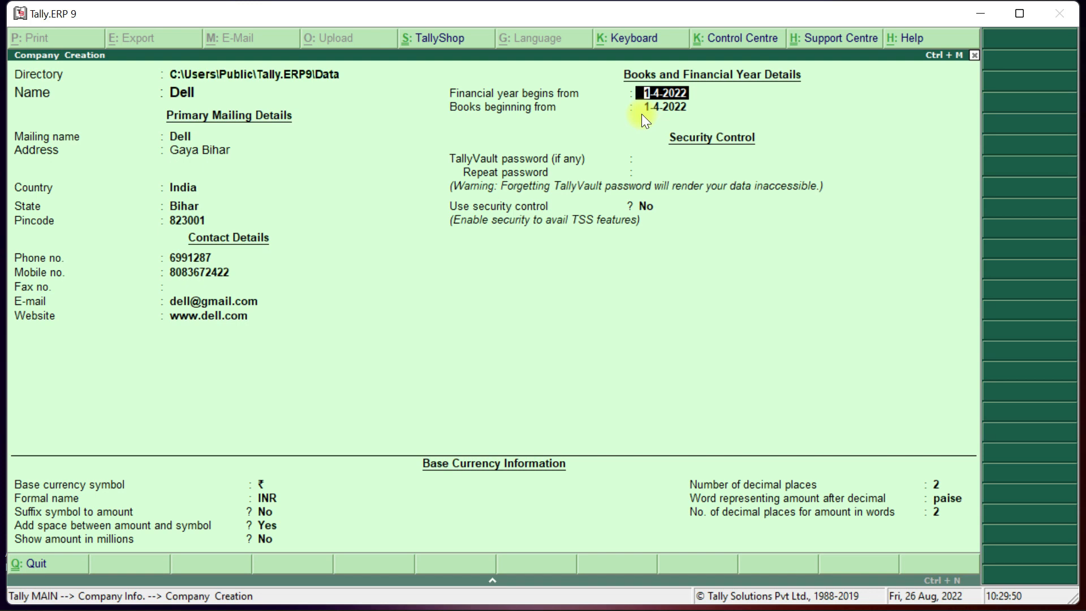
Accept the year and books-beginning dates, leave TallyVault blank, and keep ₹ / INR currency.
{"action": "key", "text": "Return"}
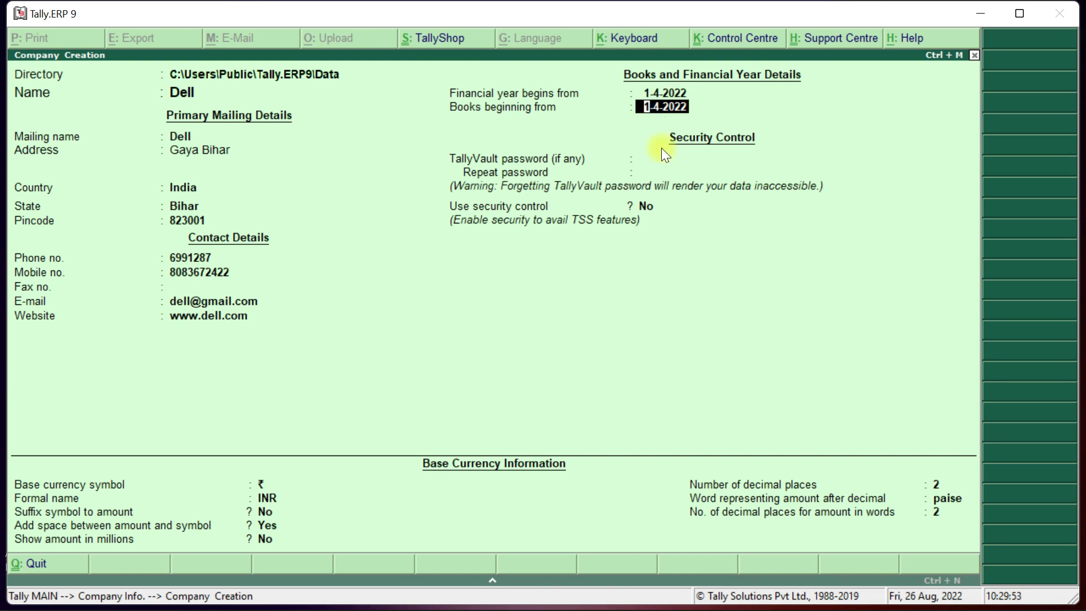
{"action": "key", "text": "Return"}
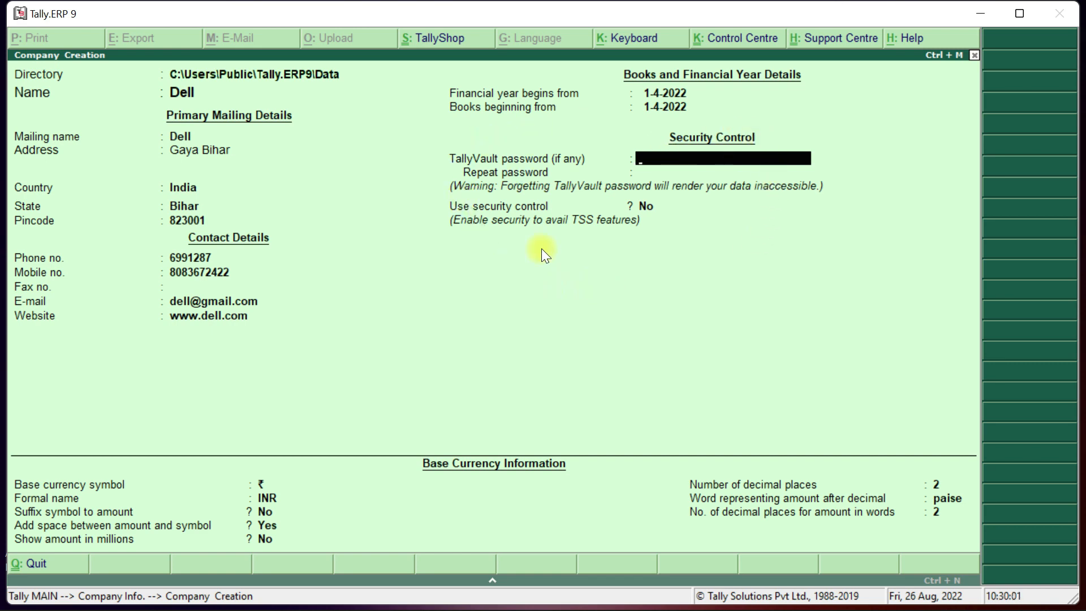
{"action": "key", "text": "Return"}
{"action": "key", "text": "Return"}
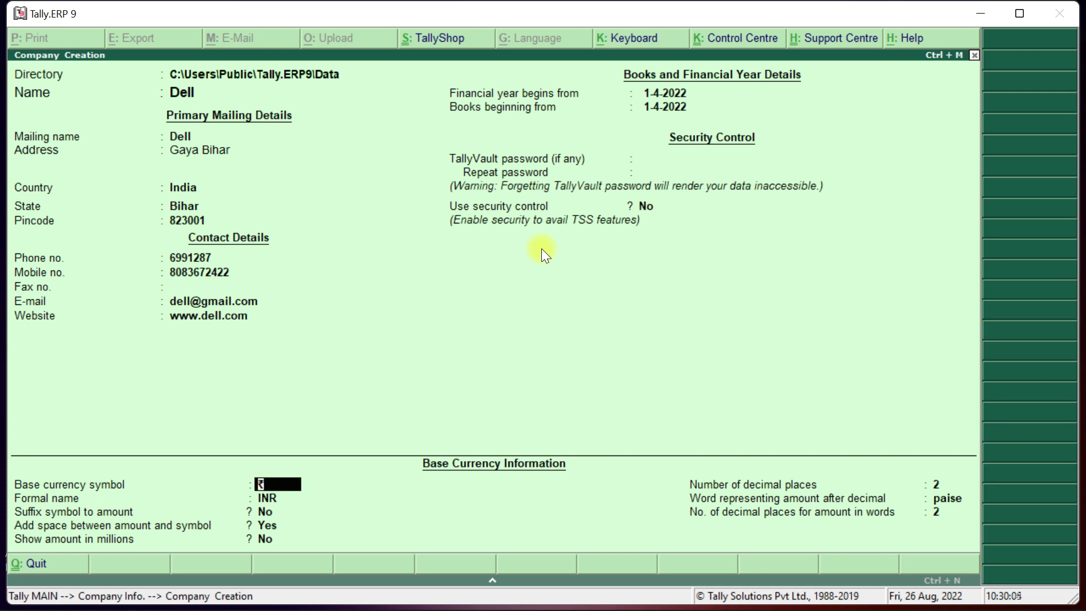
{"action": "key", "text": "Return"}
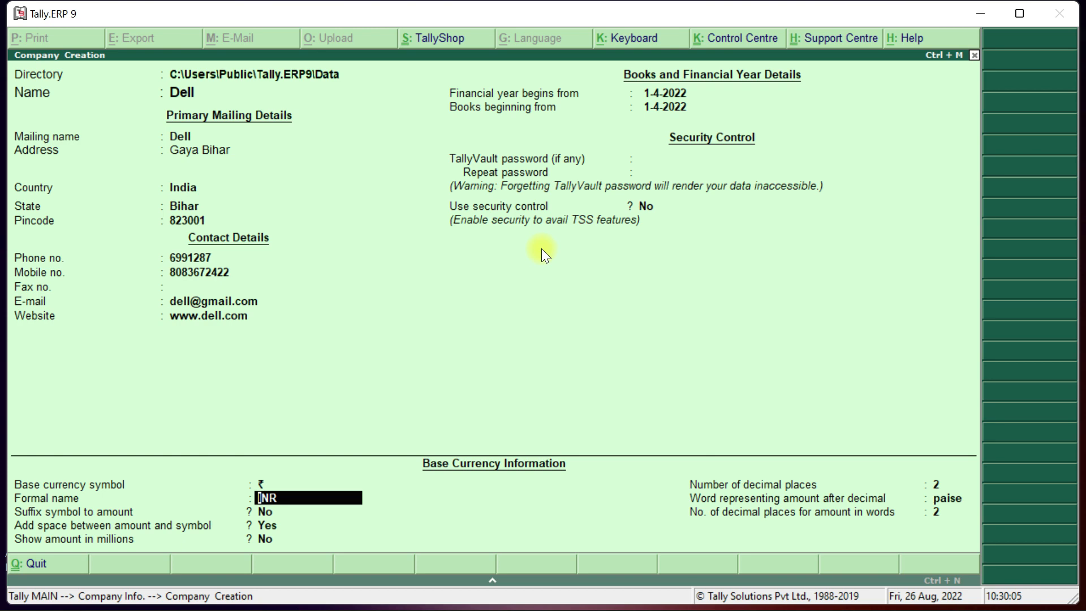
{"action": "key", "text": "Return"}
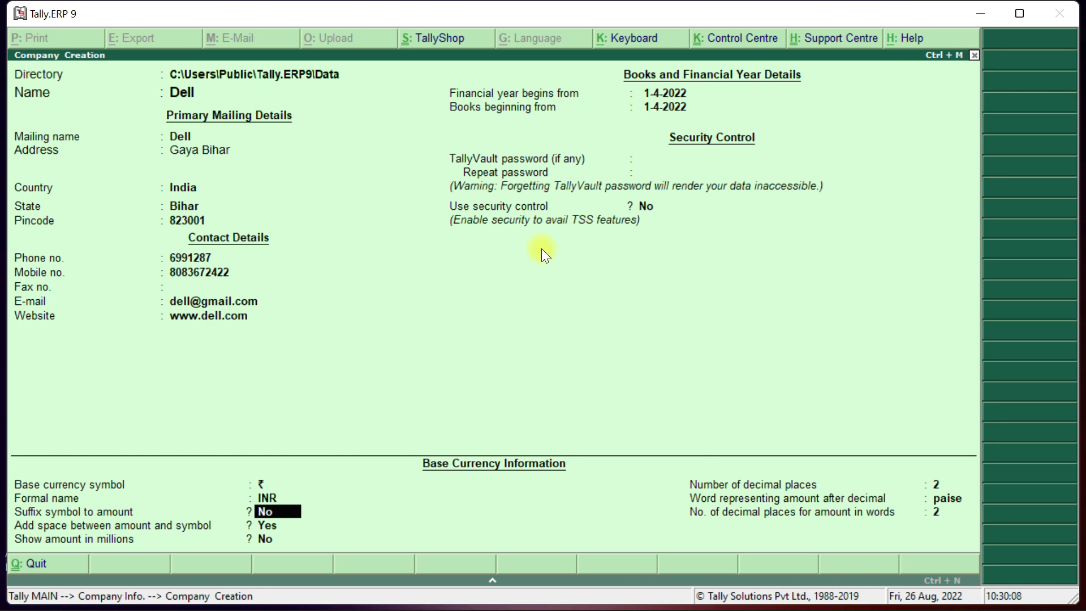
Set the currency symbol as a suffix with a space, and show amounts in millions.
{"action": "type", "text": "y"}
{"action": "key", "text": "Return"}
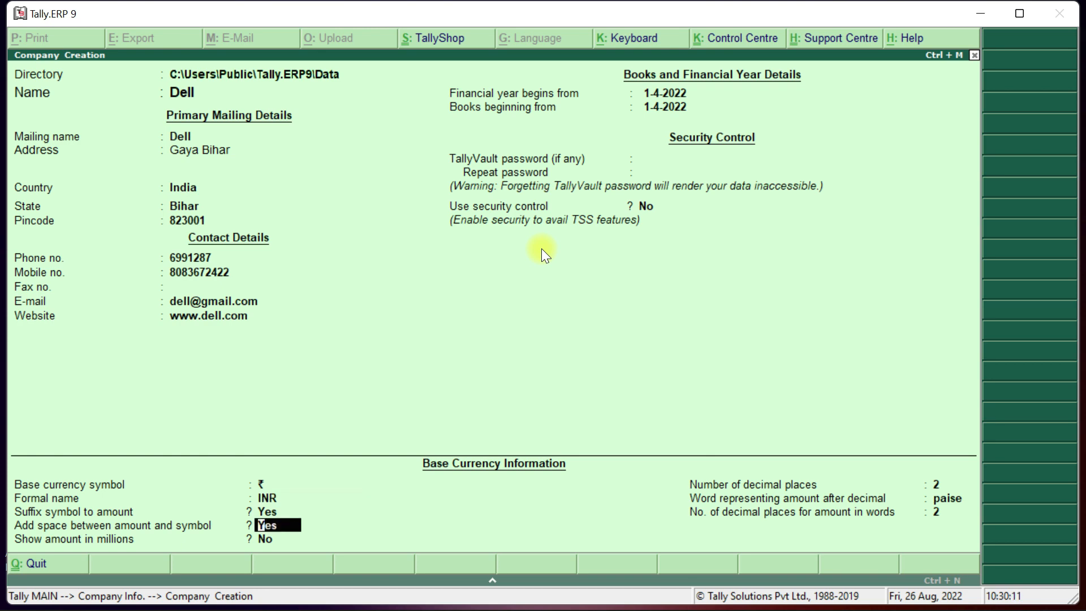
{"action": "key", "text": "Return"}
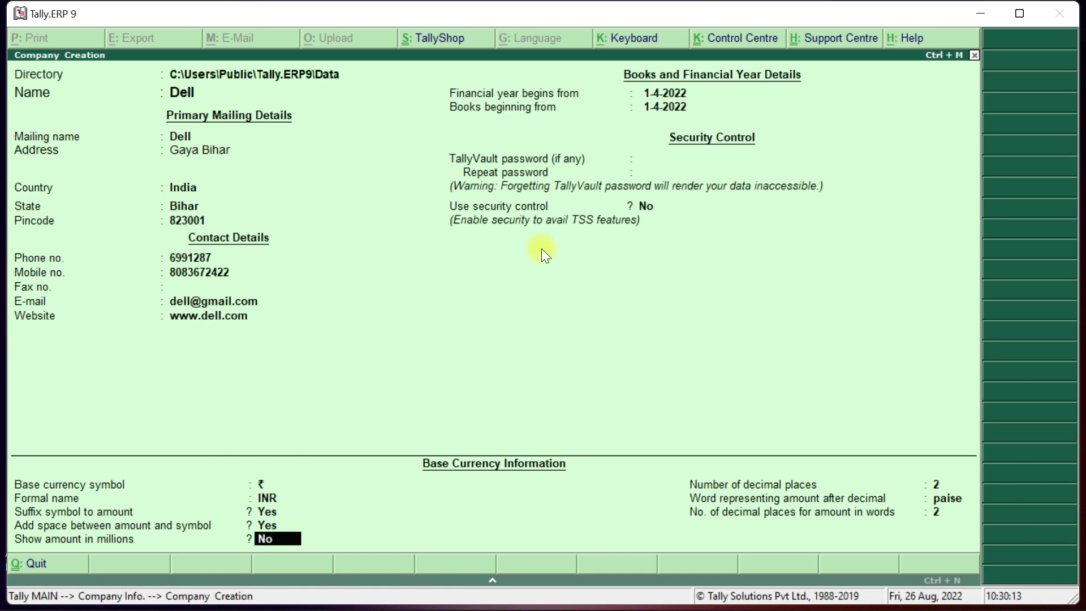
{"action": "type", "text": "y"}
{"action": "key", "text": "Return"}
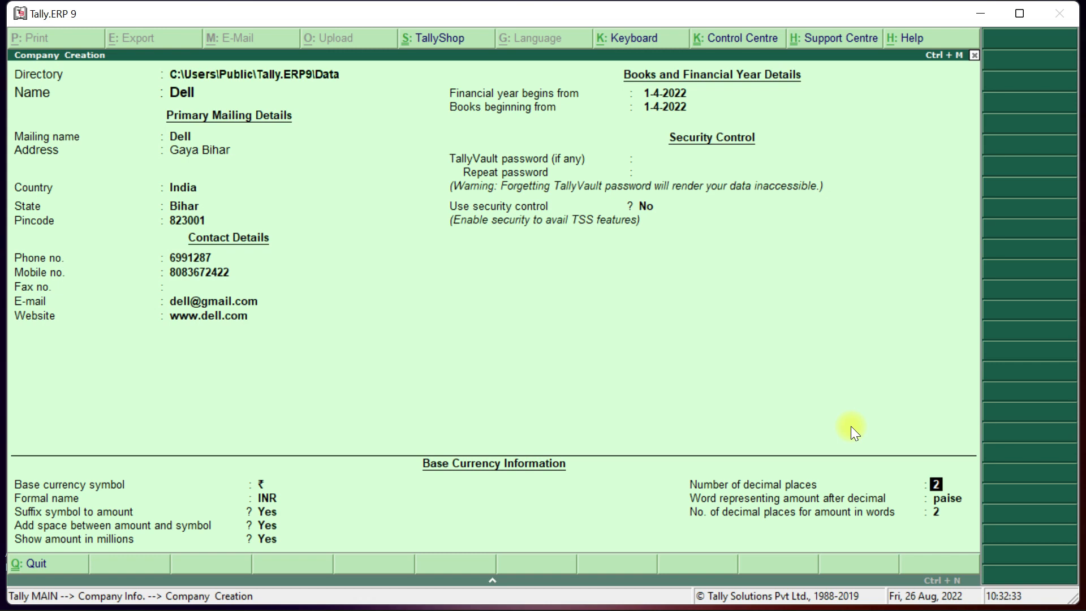
Keep 2 decimal places with paise and reach the Accept prompt for Dell.
{"action": "key", "text": "Return"}
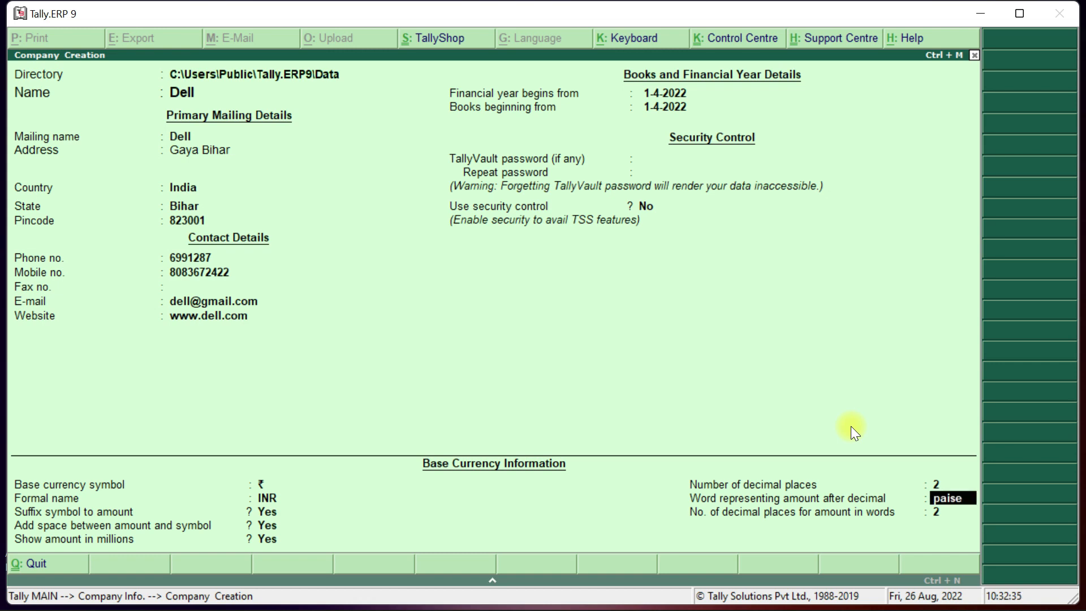
{"action": "key", "text": "Return"}
{"action": "key", "text": "Return"}
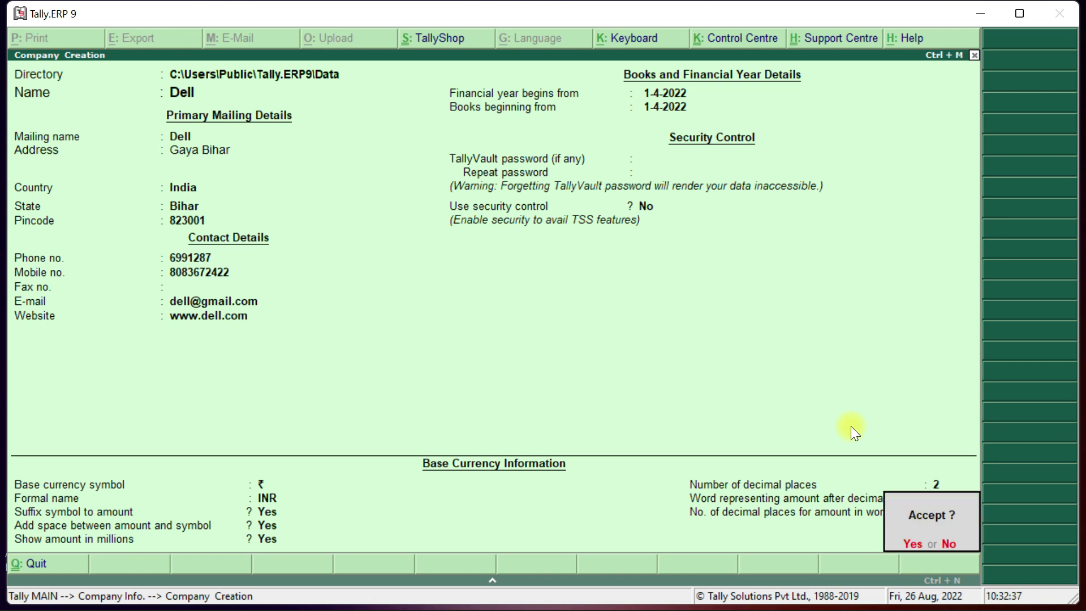
{"action": "key", "text": "Return"}
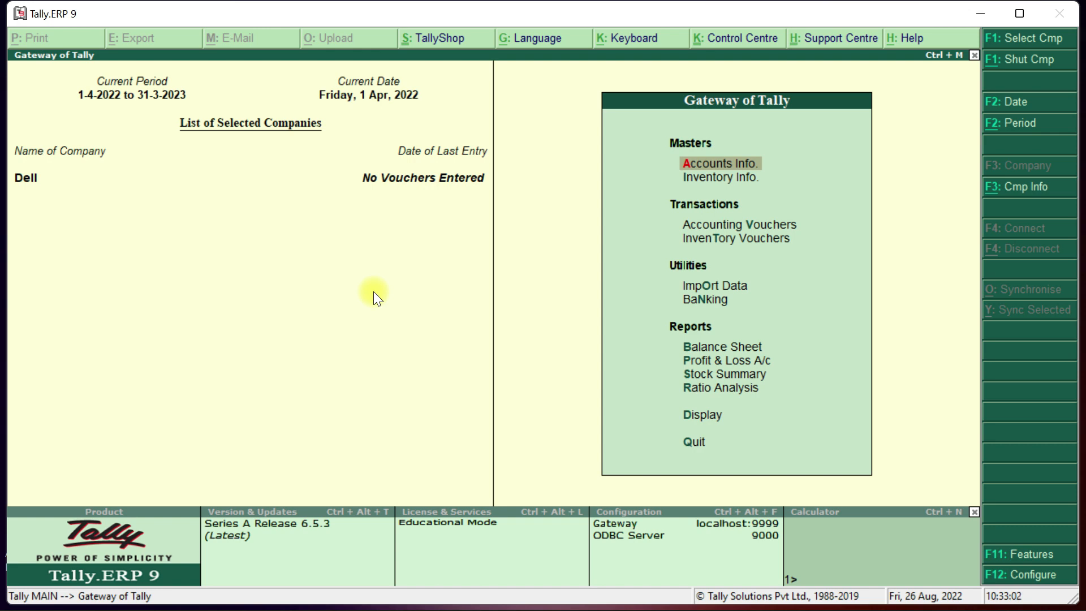
{"action": "key", "text": "alt+F1"}
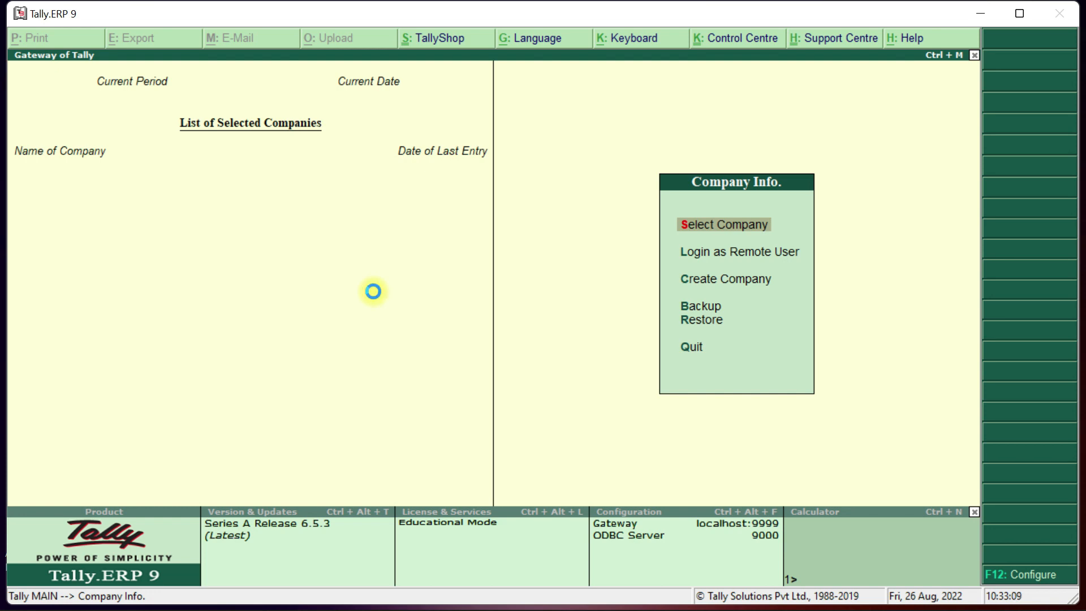
{"action": "key", "text": "Return"}
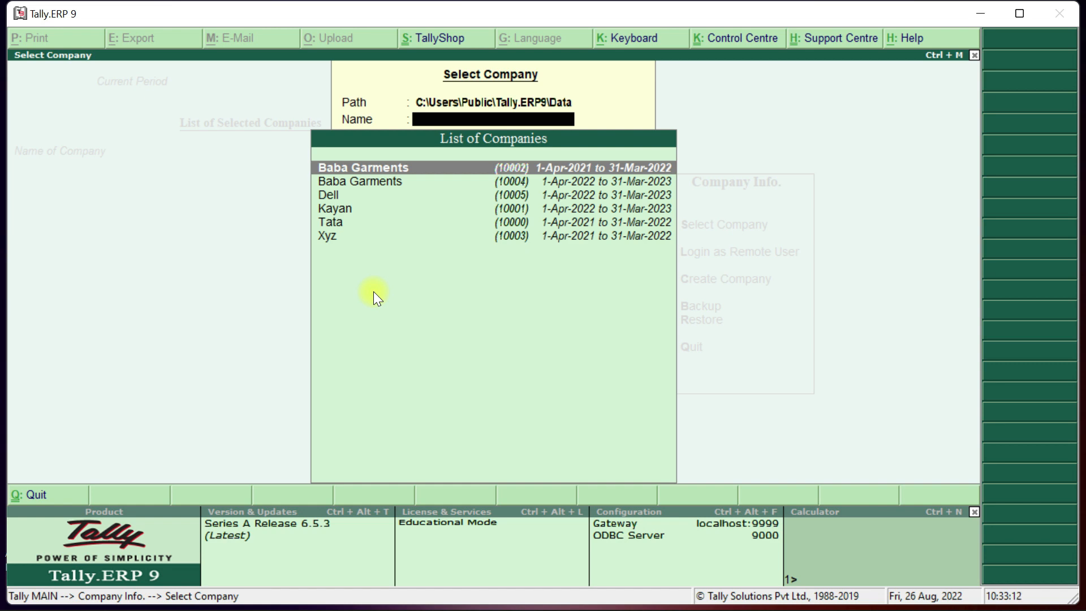
{"action": "key", "text": "Down"}
{"action": "key", "text": "Down"}
{"action": "key", "text": "Down"}
{"action": "key", "text": "Down"}
{"action": "key", "text": "Up"}
{"action": "key", "text": "Up"}
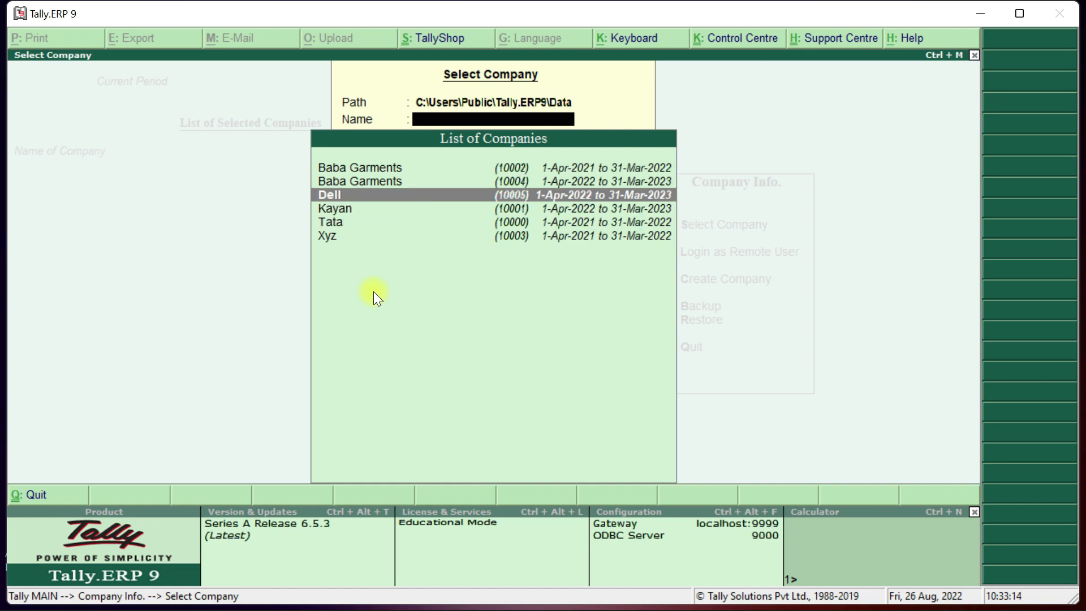
{"action": "key", "text": "Return"}
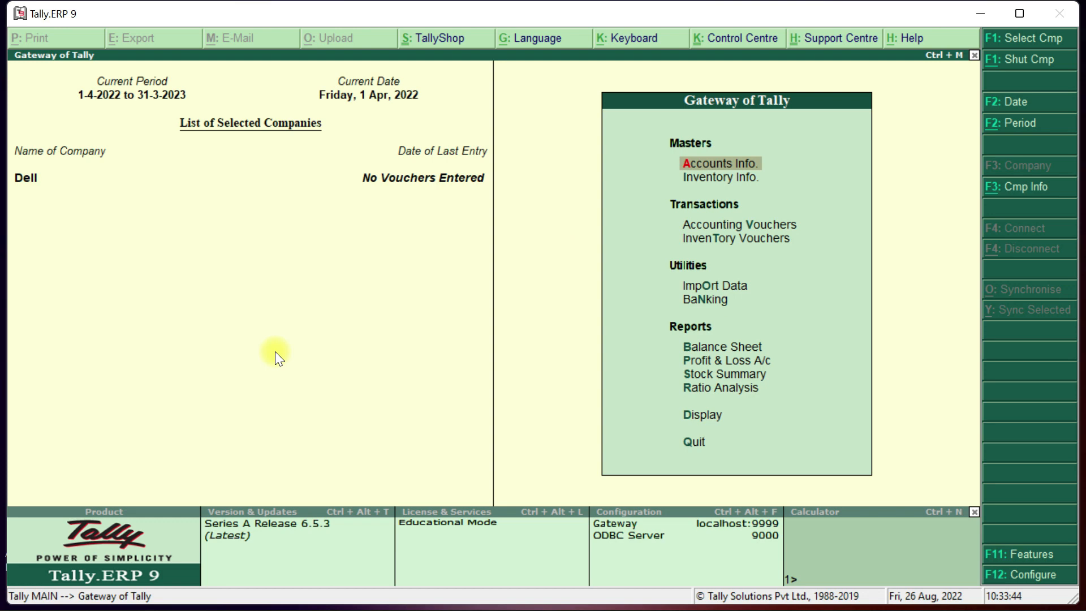
Alter company Dell, renaming it to 'Dell Mobile', and save the changes.
{"action": "key", "text": "alt+F3"}
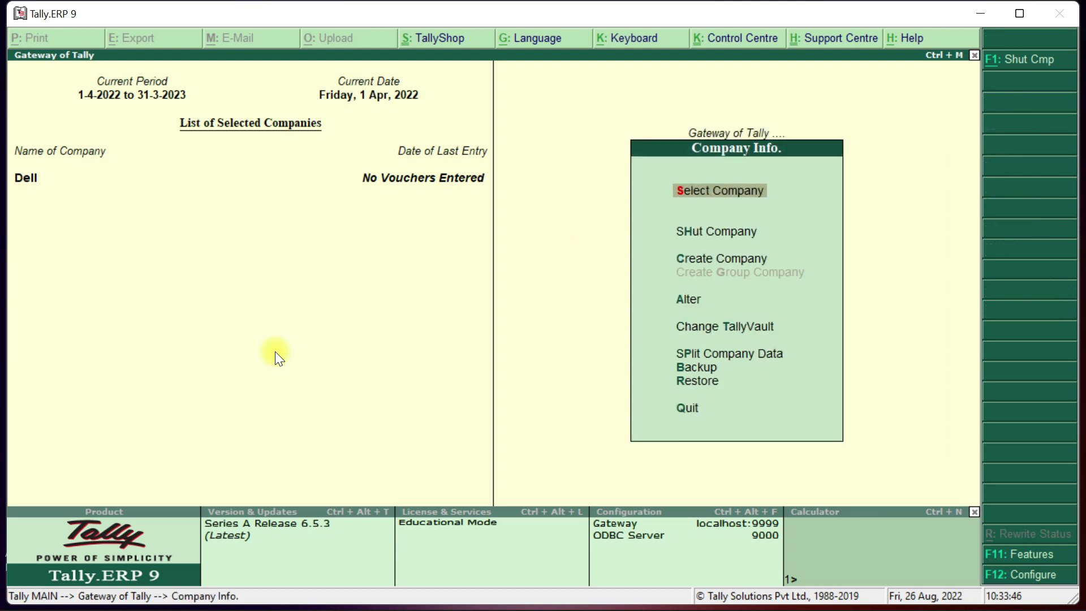
{"action": "key", "text": "Down"}
{"action": "key", "text": "Down"}
{"action": "key", "text": "Down"}
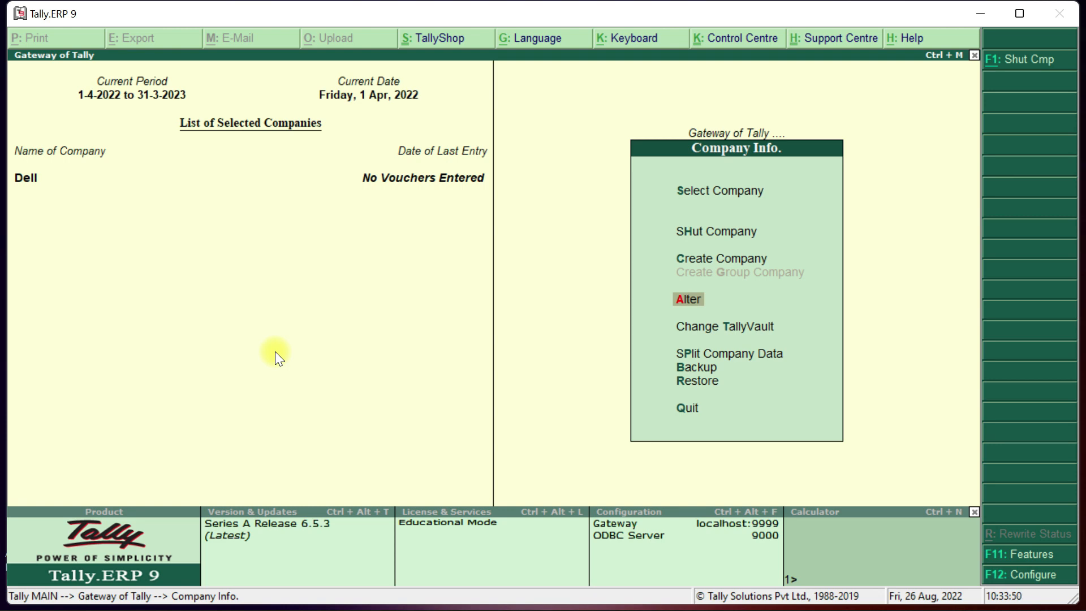
{"action": "key", "text": "Return"}
{"action": "key", "text": "Return"}
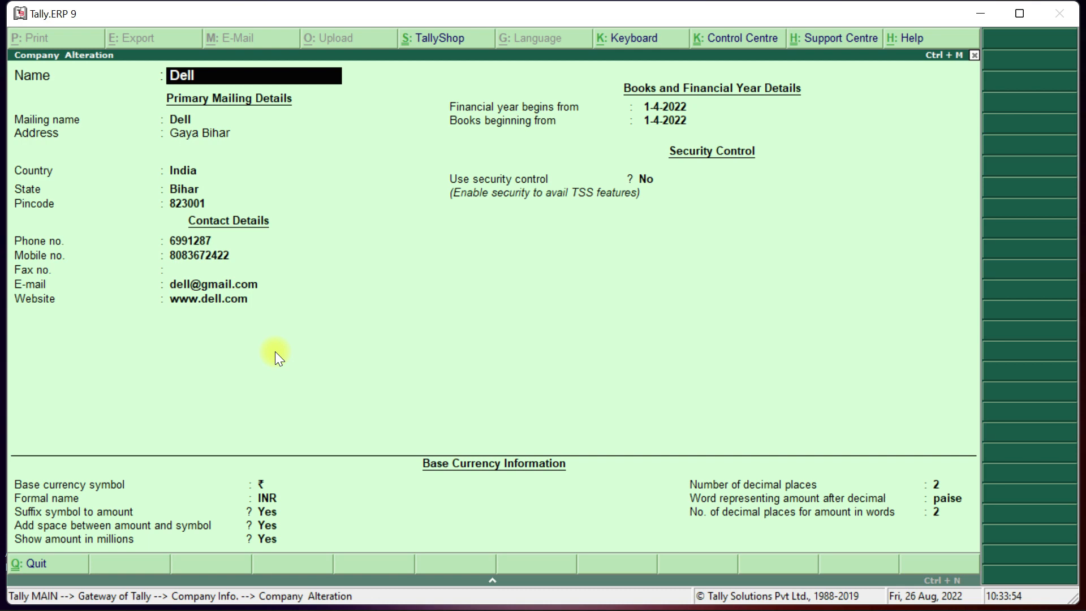
{"action": "key", "text": "BackSpace"}
{"action": "key", "text": "BackSpace"}
{"action": "key", "text": "BackSpace"}
{"action": "type", "text": "ell Mobile"}
{"action": "key", "text": "Return"}
{"action": "key", "text": "Return"}
{"action": "key", "text": "Return"}
{"action": "key", "text": "Return"}
{"action": "key", "text": "Return"}
{"action": "key", "text": "Return"}
{"action": "key", "text": "Return"}
{"action": "key", "text": "Return"}
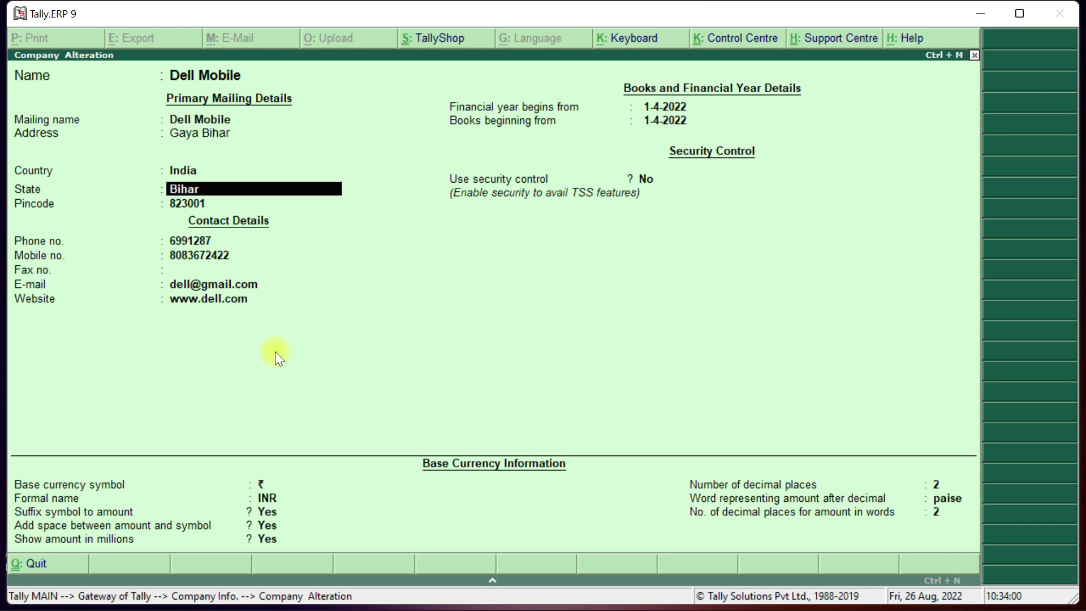
{"action": "key", "text": "Return"}
{"action": "key", "text": "Return"}
{"action": "key", "text": "Return"}
{"action": "key", "text": "Return"}
{"action": "key", "text": "Return"}
{"action": "key", "text": "Return"}
{"action": "key", "text": "Return"}
{"action": "key", "text": "Return"}
{"action": "key", "text": "Return"}
{"action": "key", "text": "Return"}
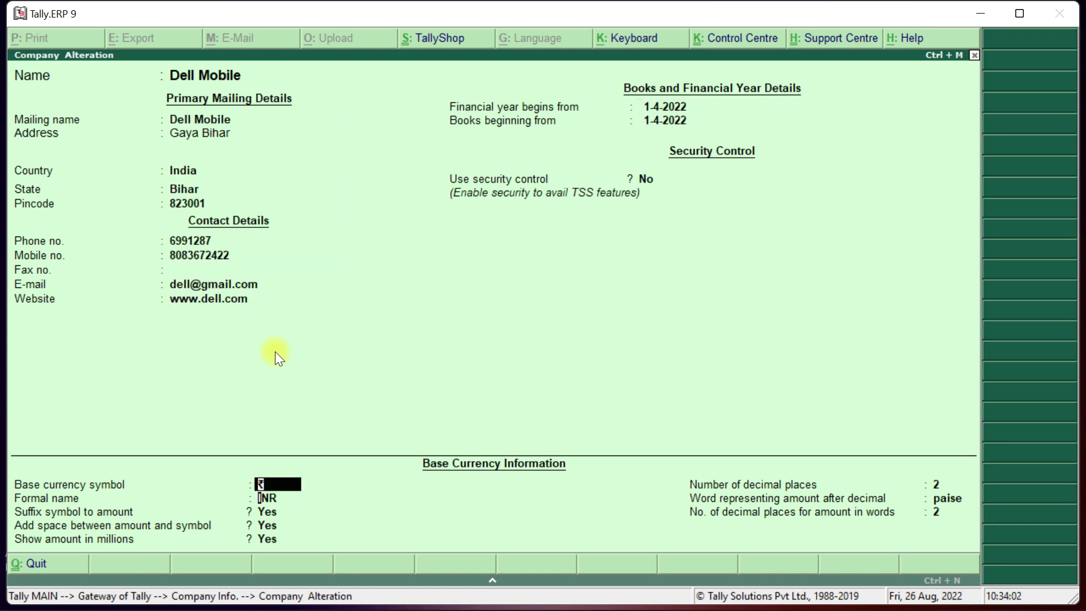
{"action": "key", "text": "Return"}
{"action": "key", "text": "Return"}
{"action": "key", "text": "Return"}
{"action": "key", "text": "Return"}
{"action": "key", "text": "Return"}
{"action": "key", "text": "Return"}
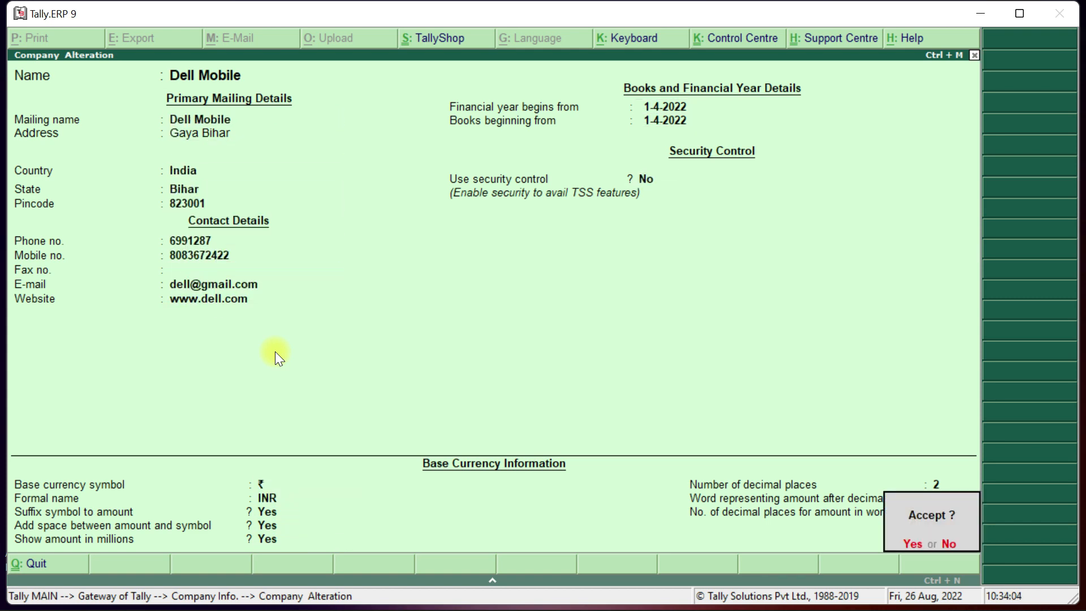
Back out of the company list, decline quitting, and return to Company Info for Dell Mobile.
{"action": "key", "text": "Escape"}
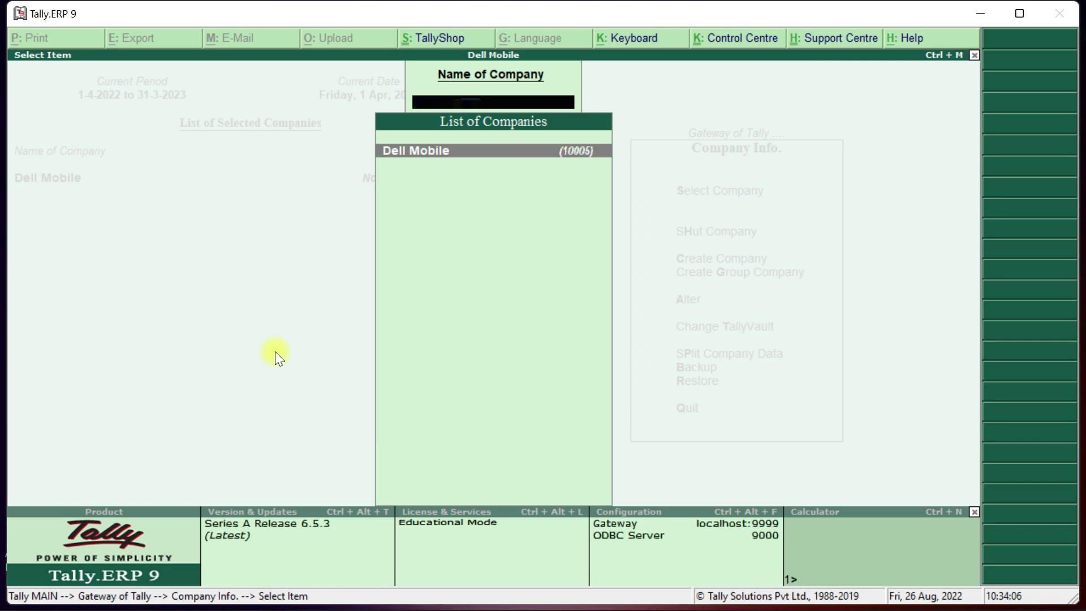
{"action": "key", "text": "Escape"}
{"action": "key", "text": "Escape"}
{"action": "key", "text": "Escape"}
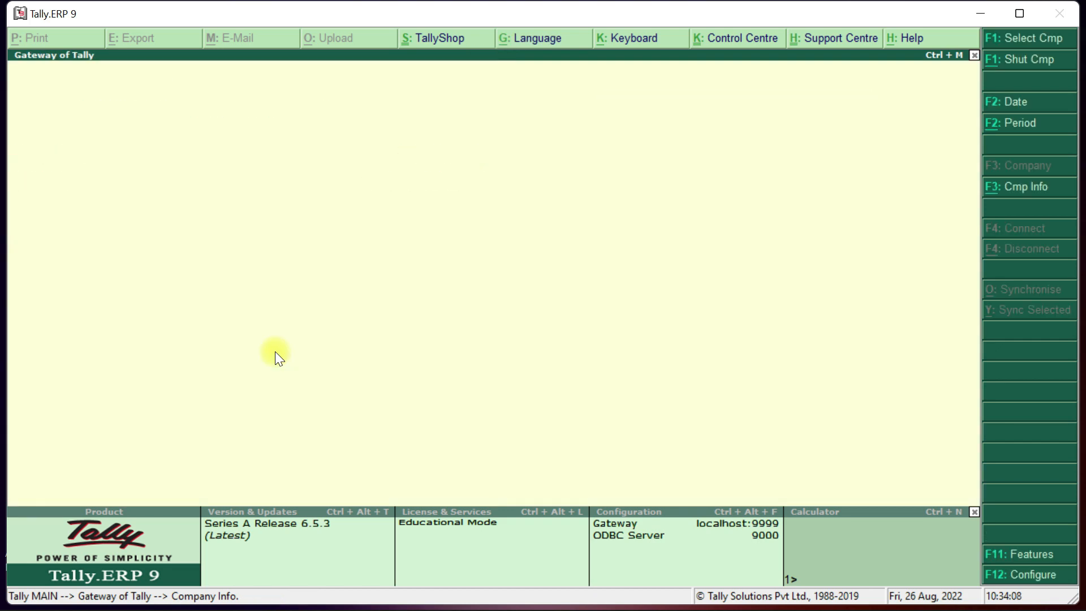
{"action": "key", "text": "n"}
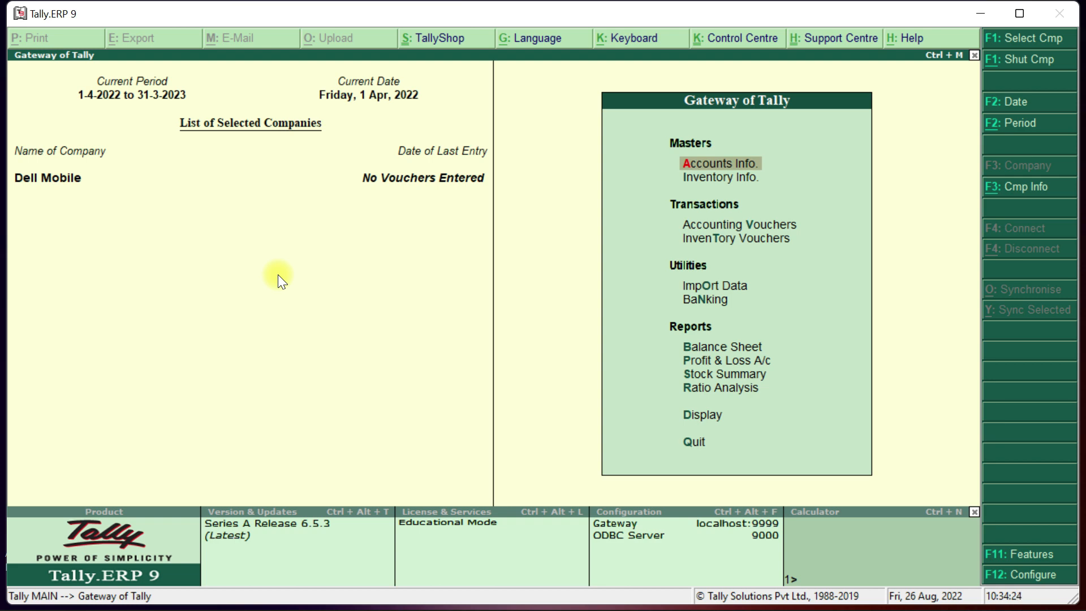
{"action": "key", "text": "alt+F3"}
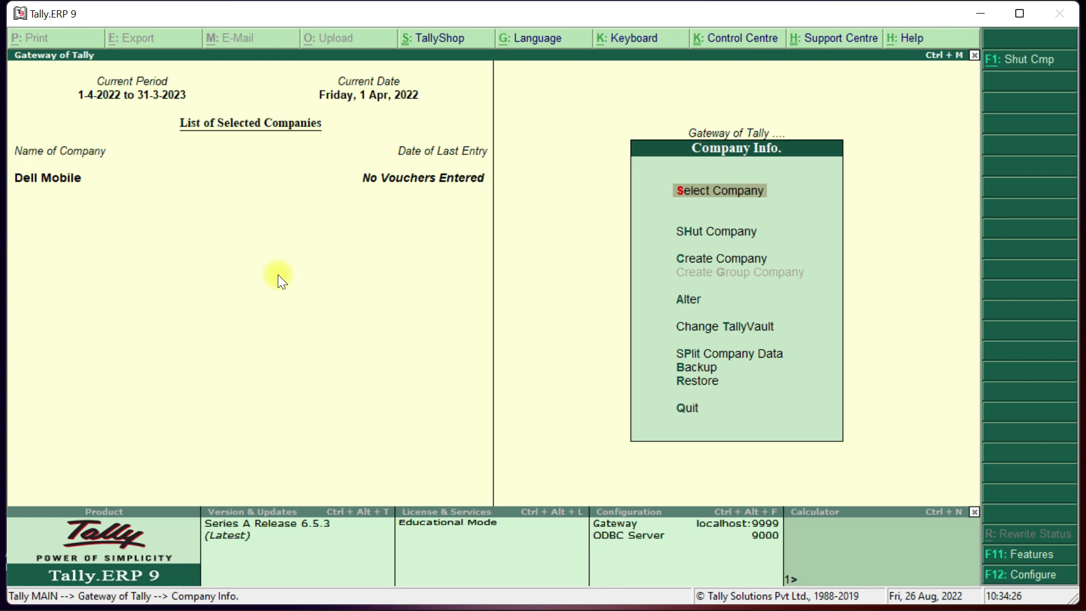
Open Dell Mobile for alteration and delete it with Alt+D, confirming Yes.
{"action": "key", "text": "Down"}
{"action": "key", "text": "Down"}
{"action": "key", "text": "Down"}
{"action": "key", "text": "Return"}
{"action": "key", "text": "Return"}
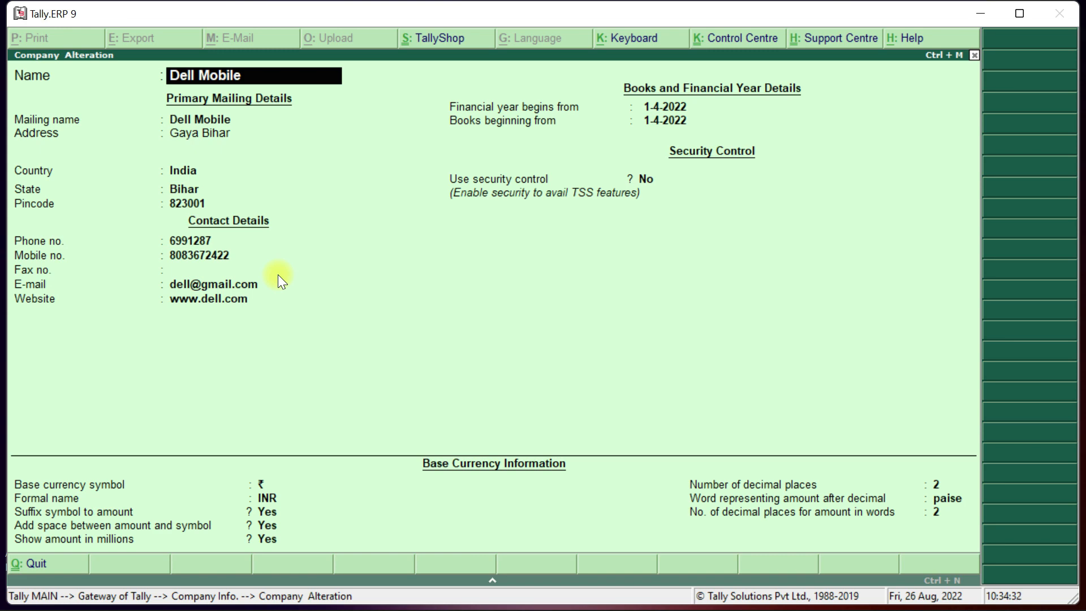
{"action": "key", "text": "alt+d"}
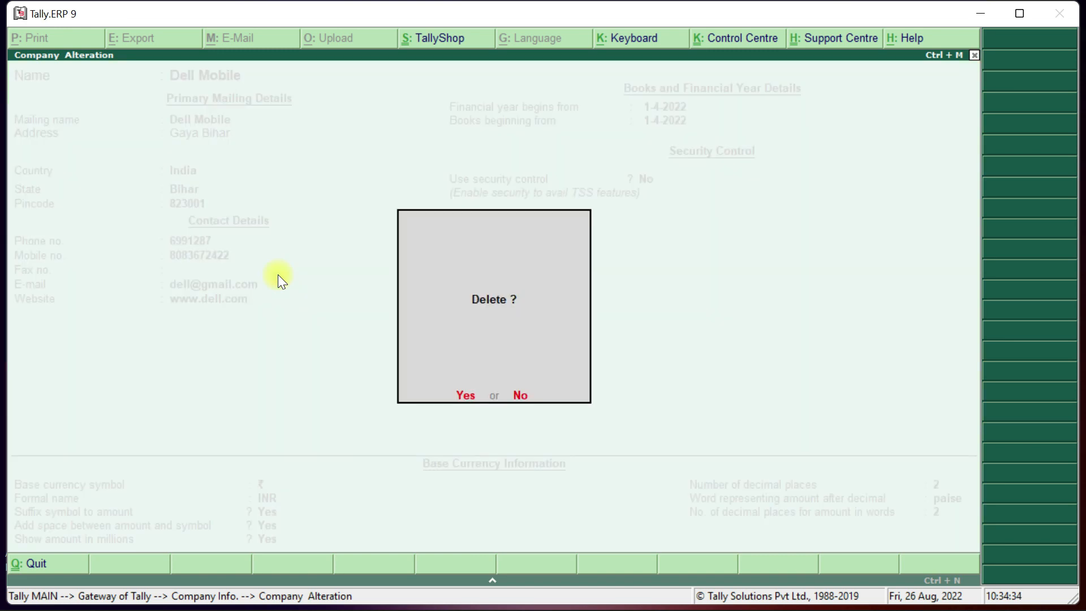
{"action": "key", "text": "y"}
{"action": "key", "text": "y"}
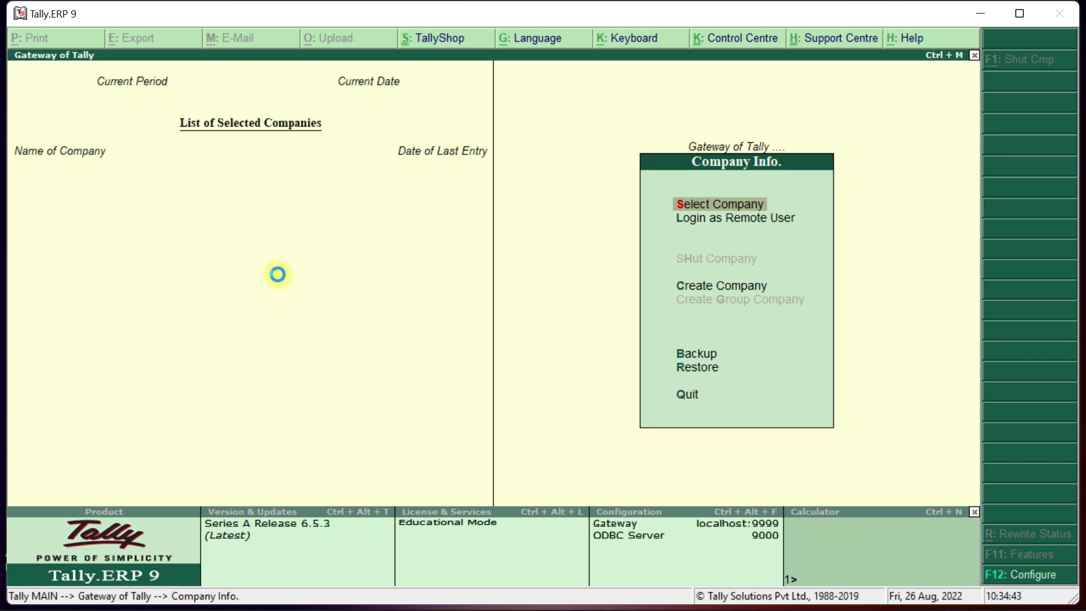
{"action": "key", "text": "Return"}
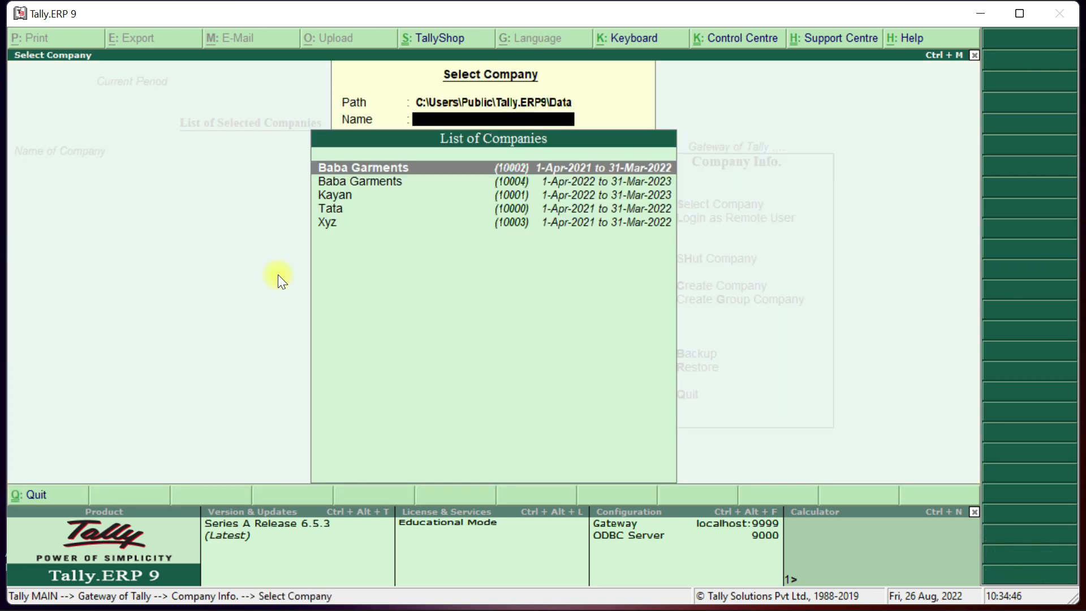
{"action": "key", "text": "Down"}
{"action": "key", "text": "Down"}
{"action": "key", "text": "Down"}
{"action": "key", "text": "Down"}
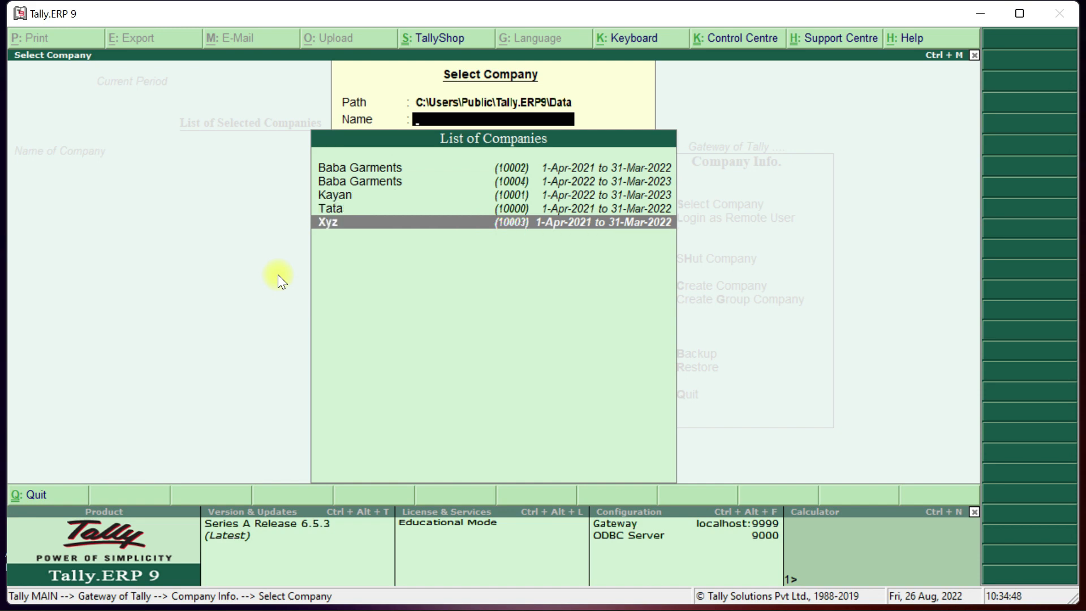
{"action": "key", "text": "Escape"}
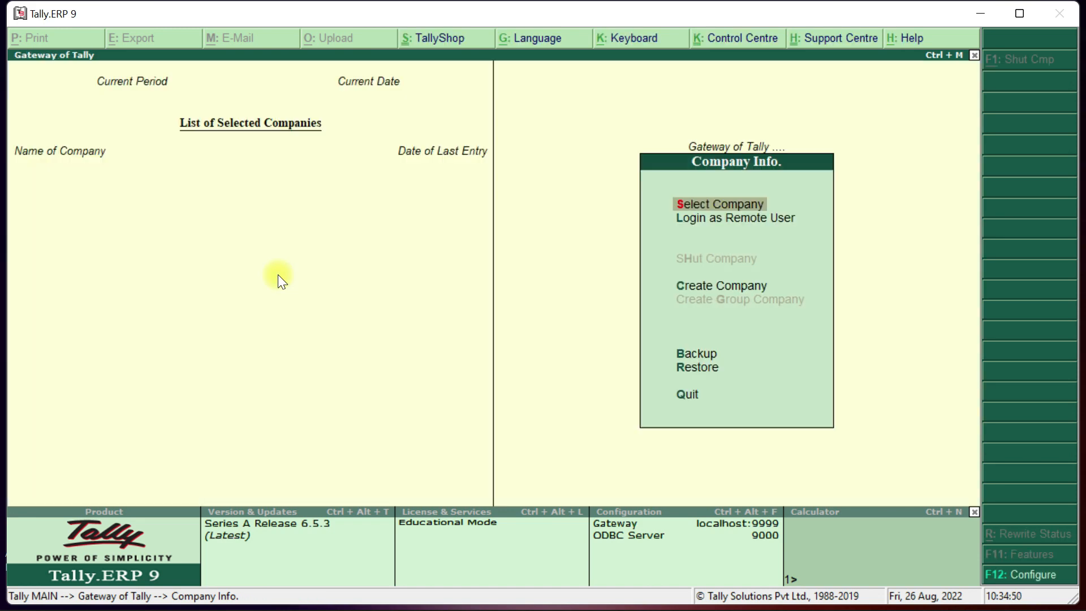
{"action": "key", "text": "Escape"}
{"action": "key", "text": "Escape"}
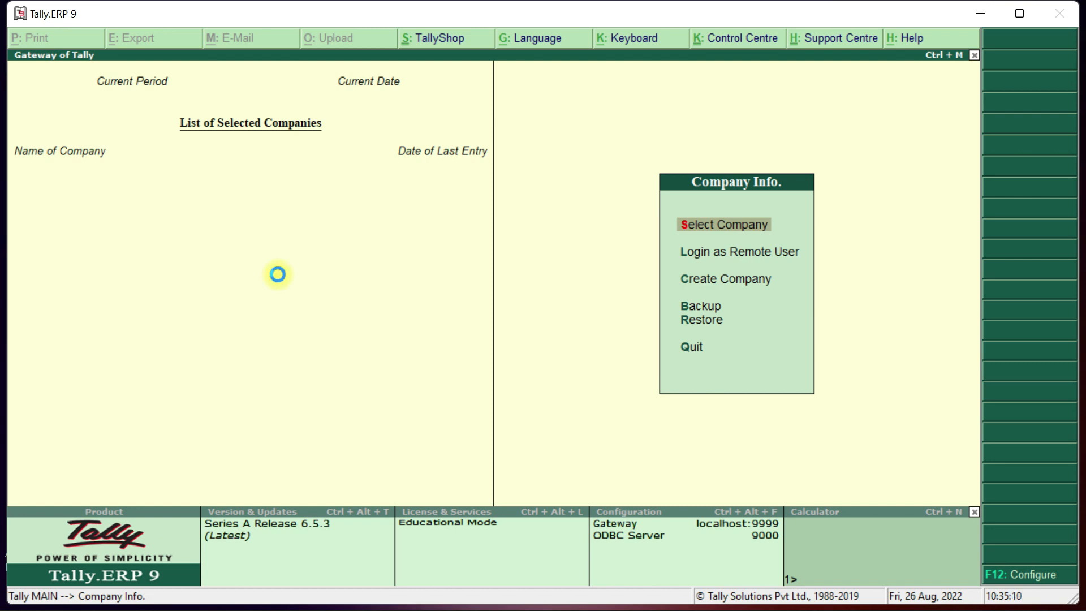
Create company Dell with its address, country India and state Bihar, saving with Ctrl+A.
{"action": "type", "text": "Dell"}
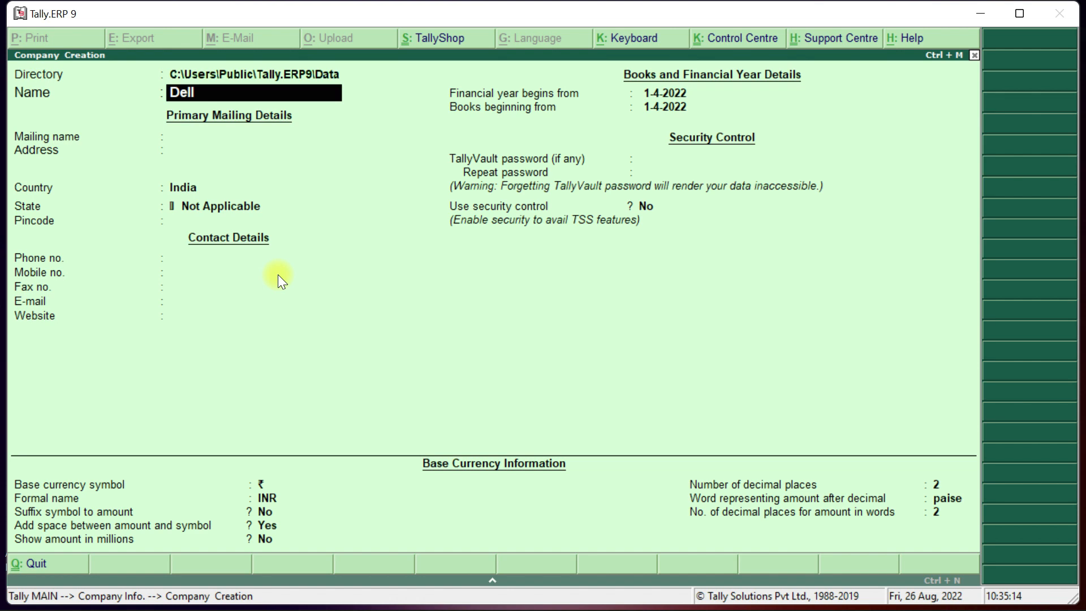
{"action": "key", "text": "Return"}
{"action": "key", "text": "Return"}
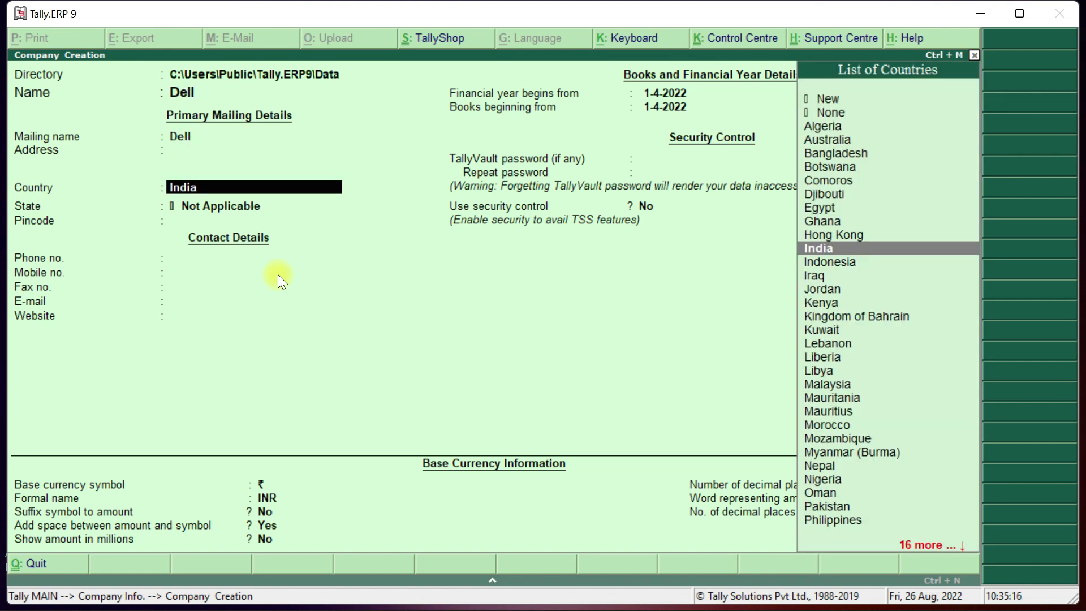
{"action": "key", "text": "BackSpace"}
{"action": "type", "text": "Man"}
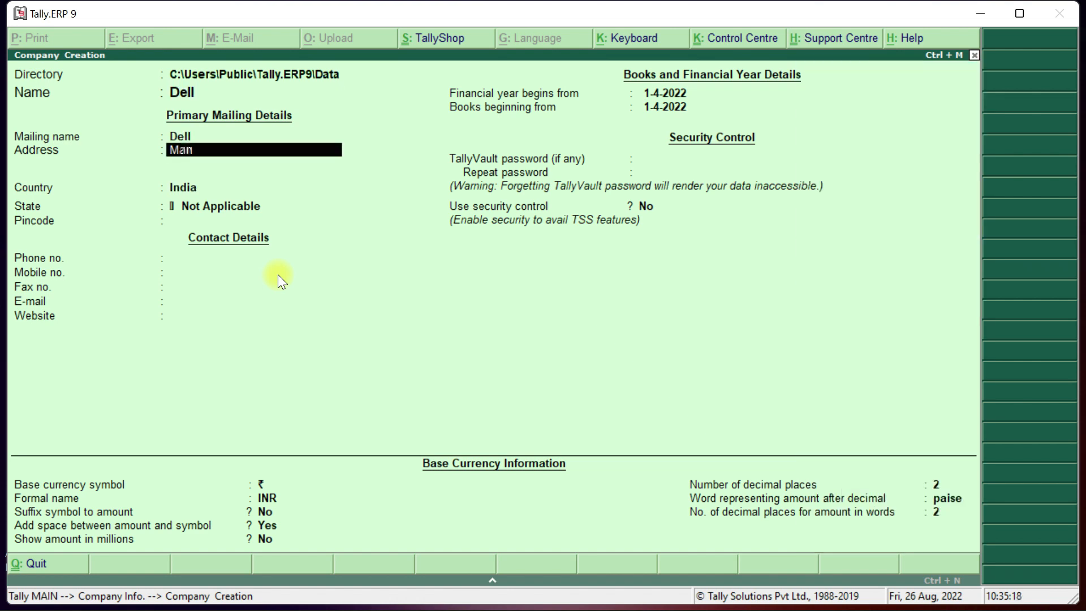
{"action": "type", "text": "pur"}
{"action": "key", "text": "Return"}
{"action": "key", "text": "Return"}
{"action": "key", "text": "Return"}
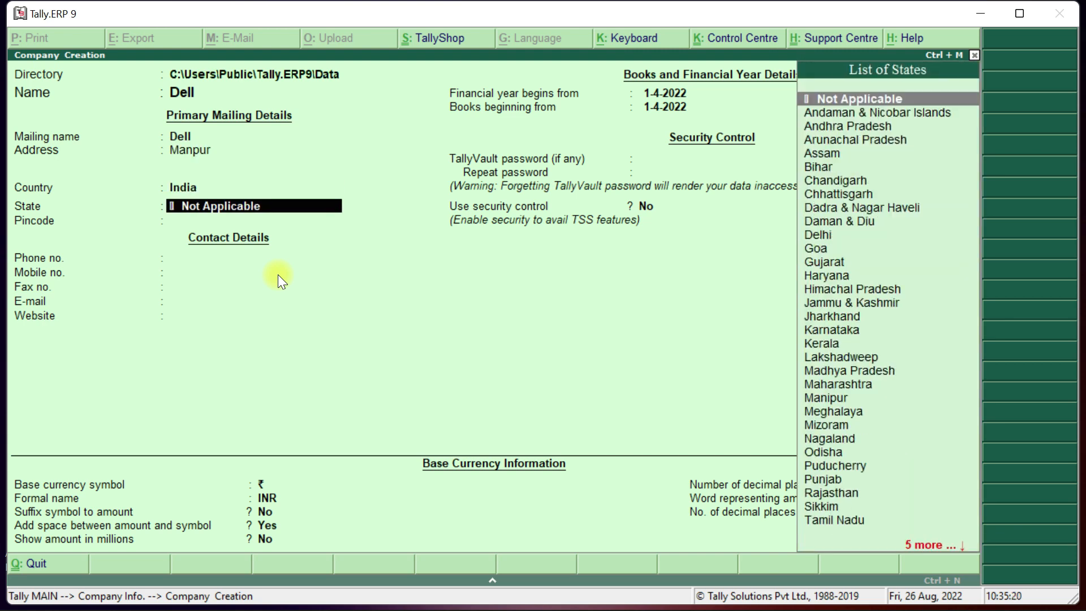
{"action": "type", "text": "b"}
{"action": "key", "text": "Return"}
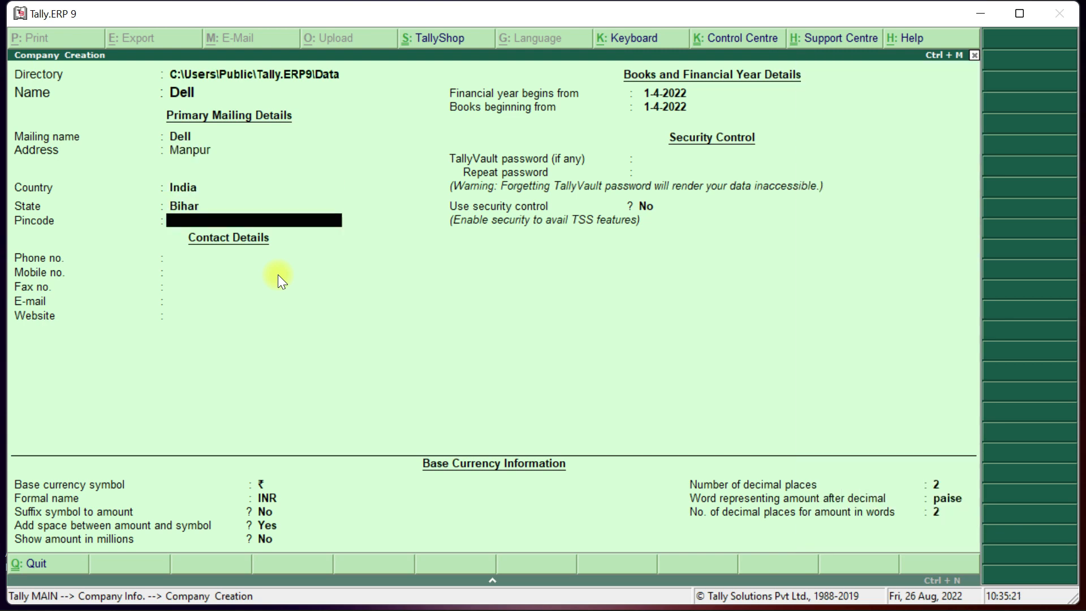
{"action": "key", "text": "ctrl+a"}
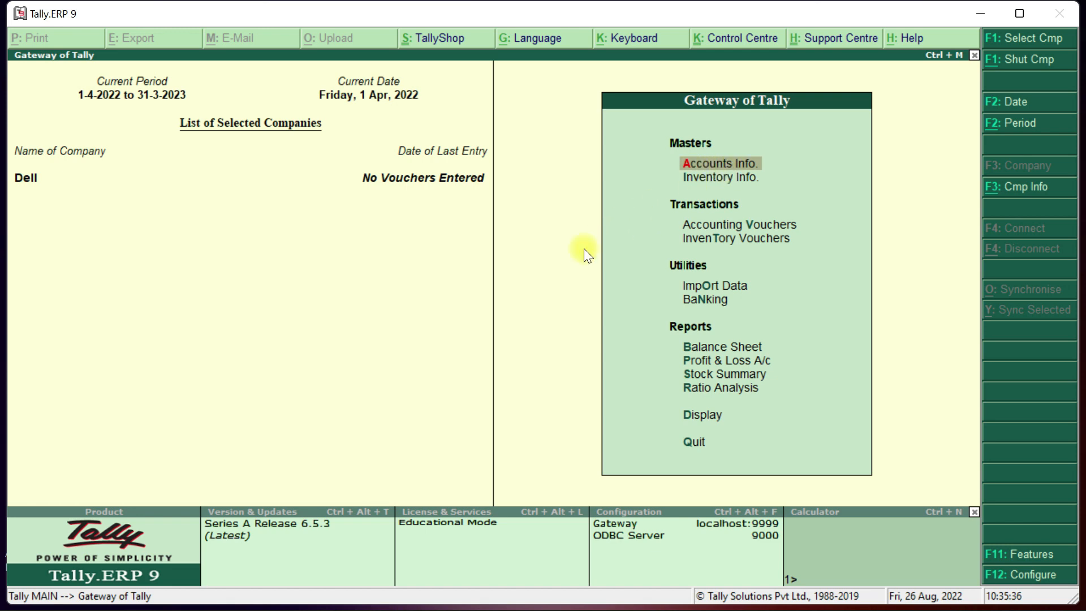
Start a new single ledger from Accounts Info > Ledgers > Create.
{"action": "key", "text": "Return"}
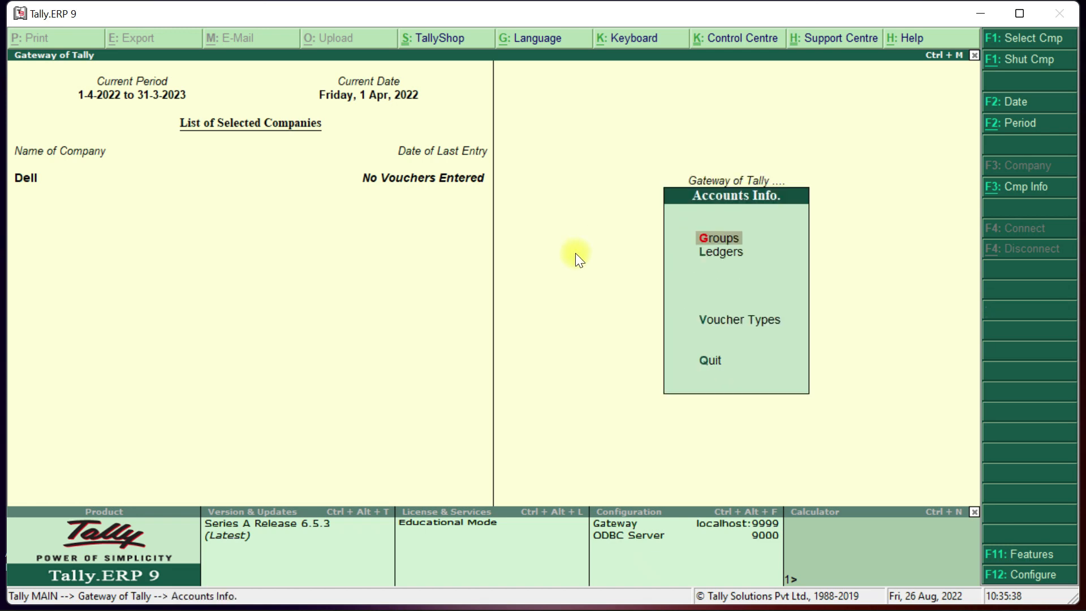
{"action": "key", "text": "Down"}
{"action": "key", "text": "Up"}
{"action": "key", "text": "Down"}
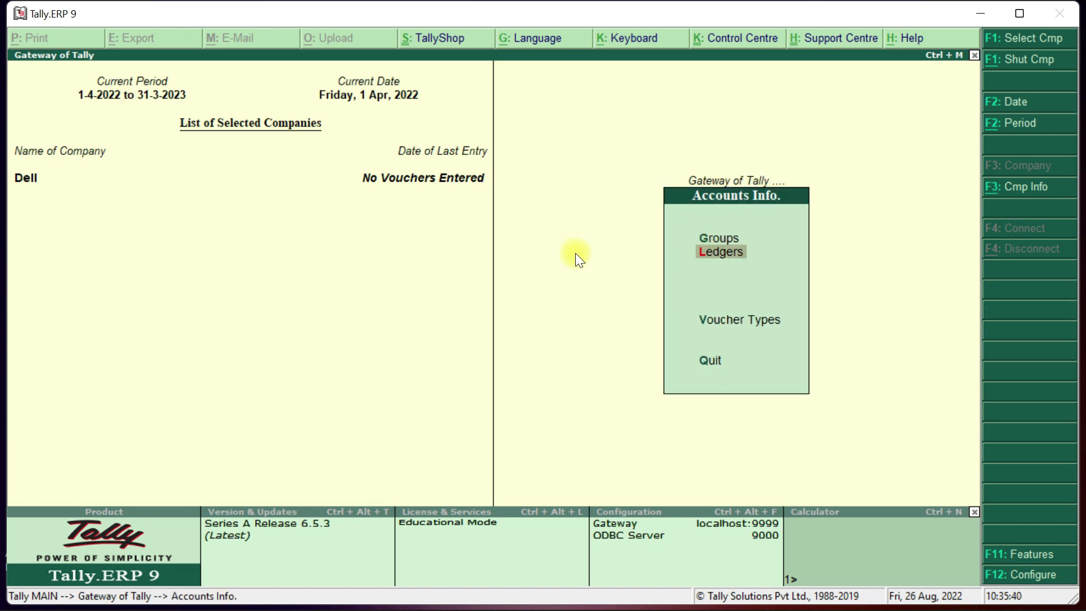
{"action": "key", "text": "Return"}
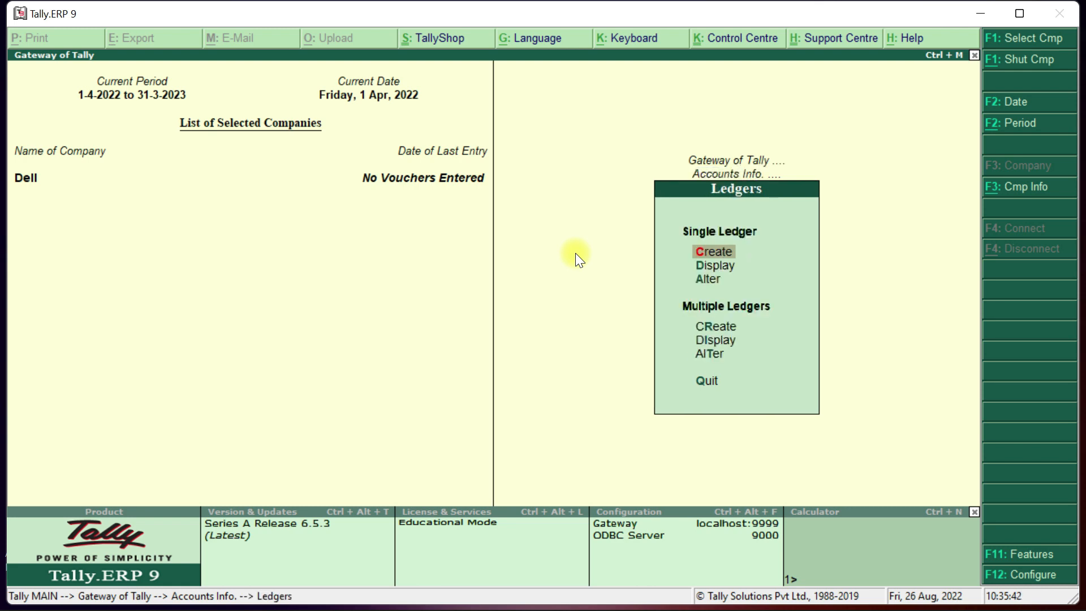
{"action": "key", "text": "Return"}
Save the supplier's ledger under Sundry Creditors, then leave ledger creation.
{"action": "type", "text": "Syam"}
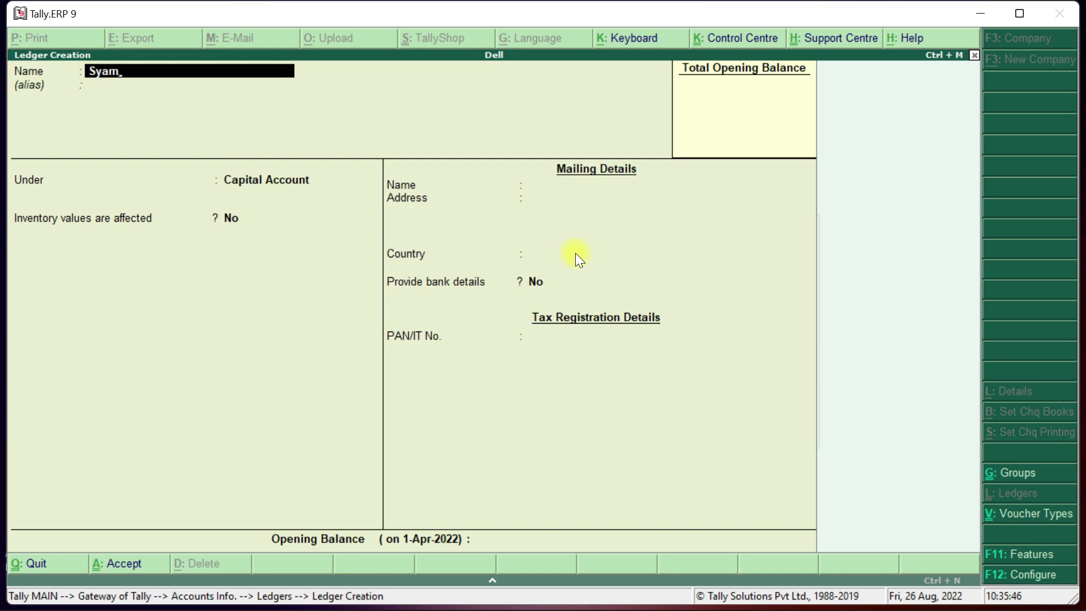
{"action": "key", "text": "Return"}
{"action": "key", "text": "Return"}
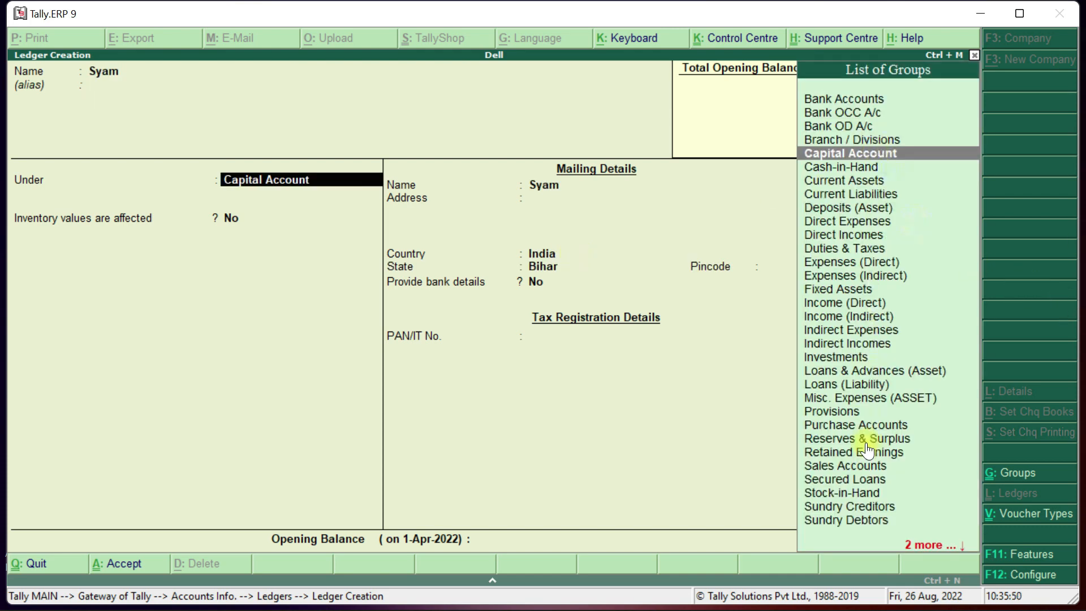
{"action": "type", "text": "Sun"}
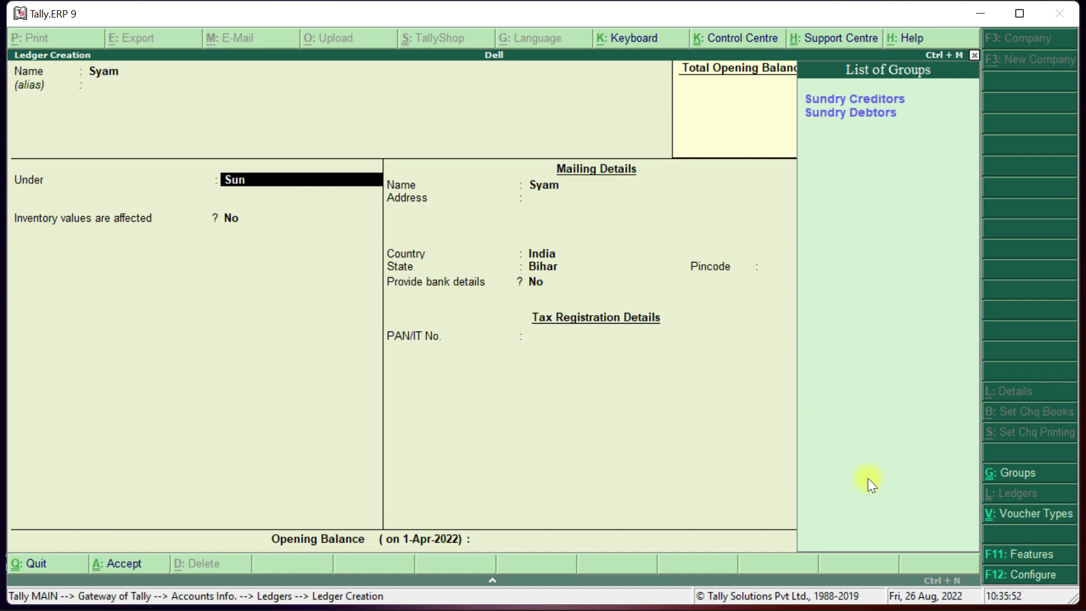
{"action": "key", "text": "Return"}
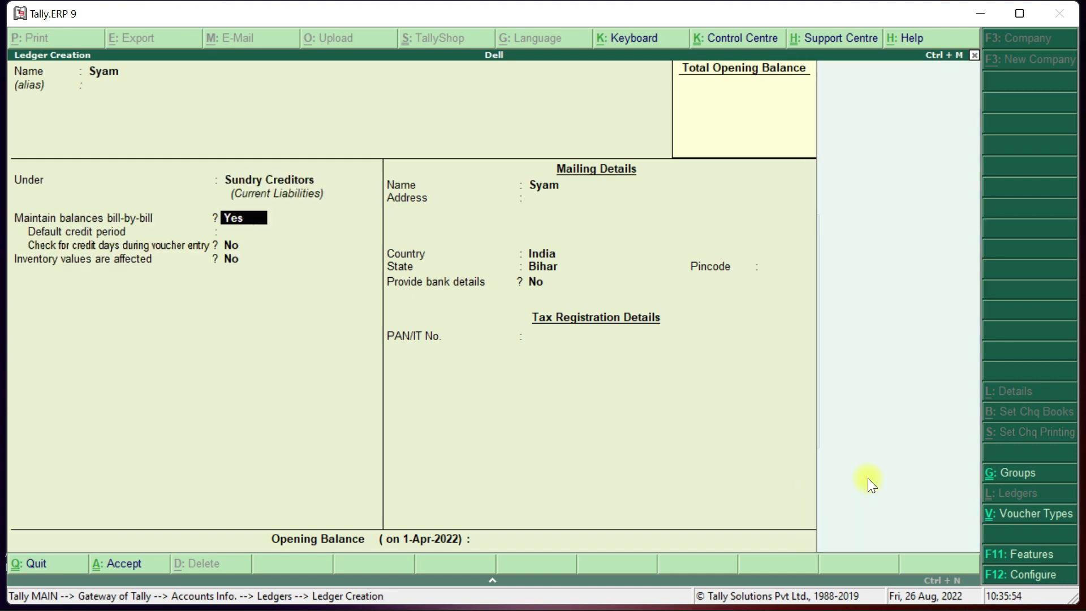
{"action": "key", "text": "Return"}
{"action": "key", "text": "Return"}
{"action": "key", "text": "Return"}
{"action": "key", "text": "Return"}
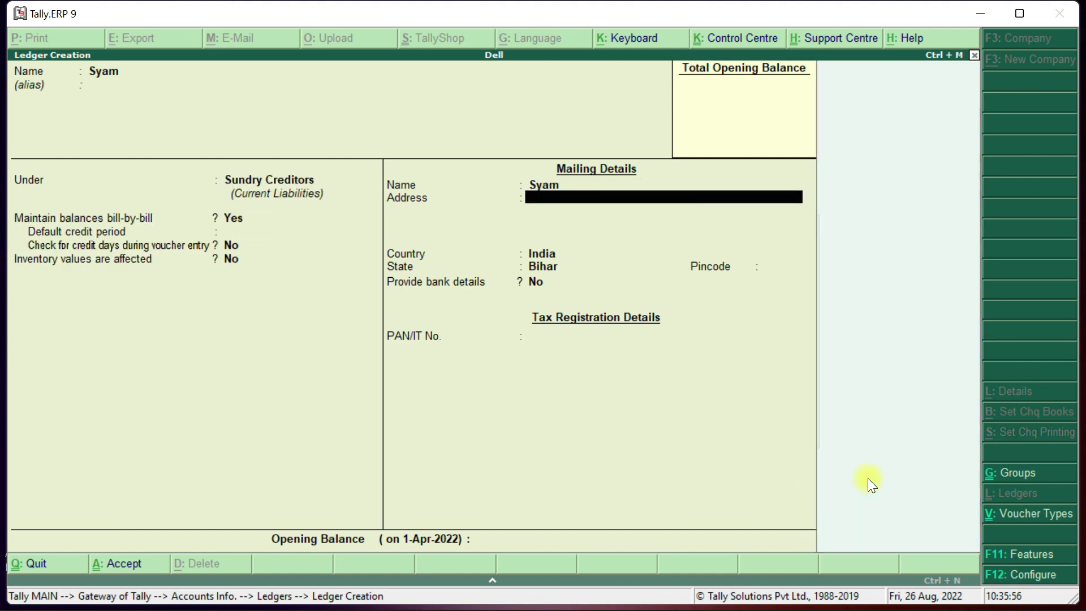
{"action": "key", "text": "Return"}
{"action": "key", "text": "Return"}
{"action": "key", "text": "Return"}
{"action": "key", "text": "Return"}
{"action": "key", "text": "Return"}
{"action": "key", "text": "Return"}
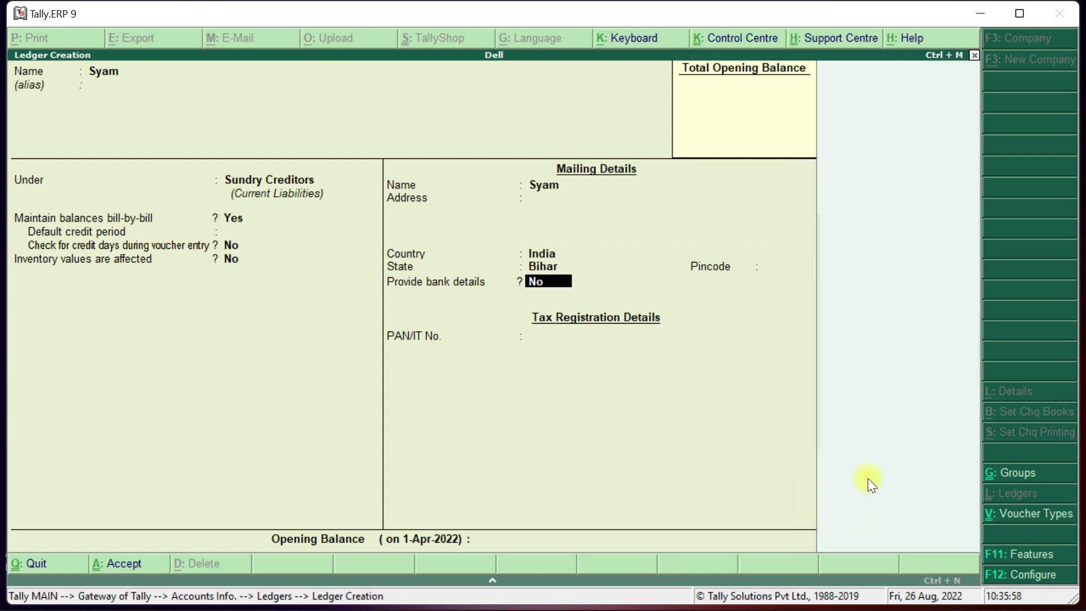
{"action": "key", "text": "Return"}
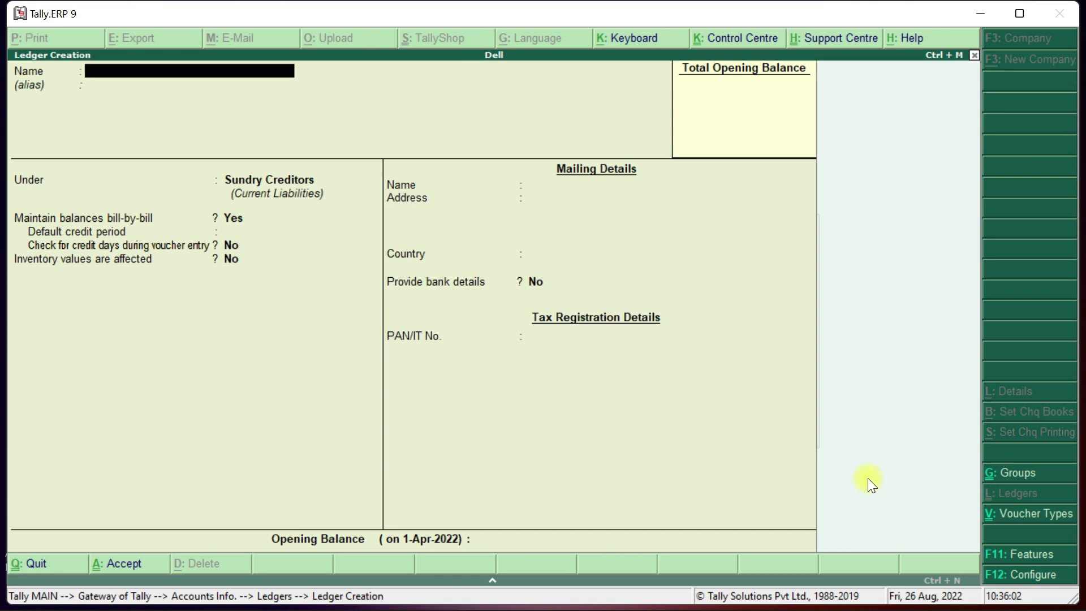
{"action": "key", "text": "Escape"}
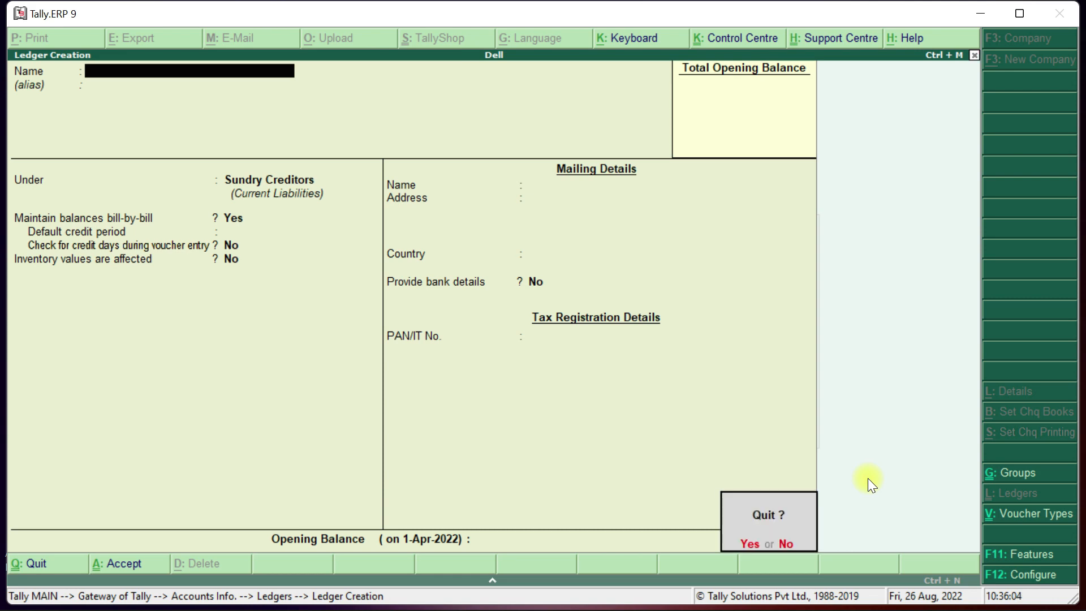
Display the new creditor ledger's details from the List of Ledgers.
{"action": "key", "text": "Return"}
{"action": "key", "text": "Down"}
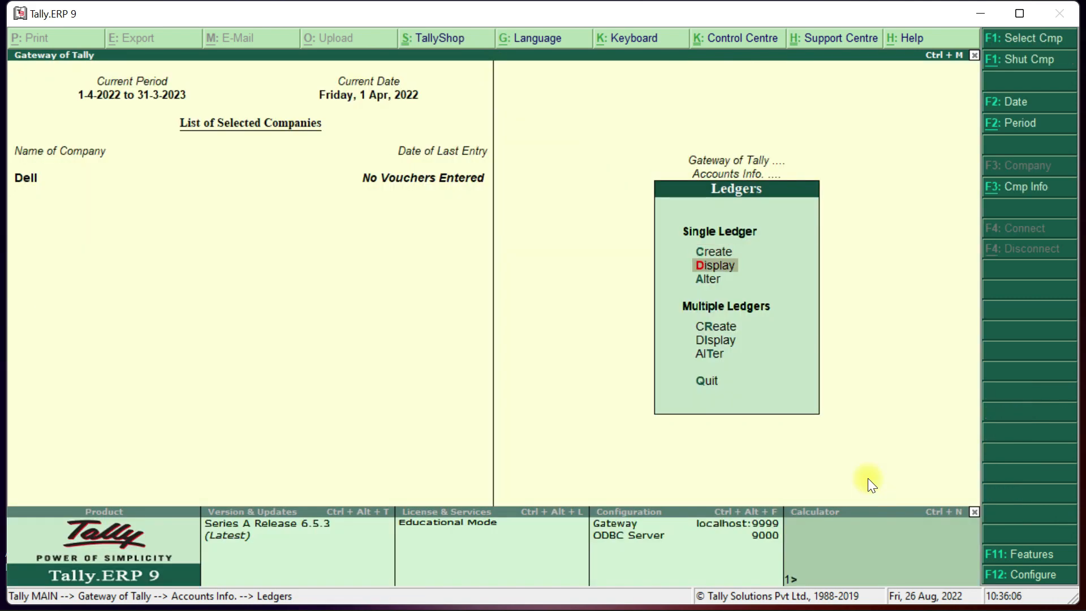
{"action": "key", "text": "Return"}
{"action": "key", "text": "Down"}
{"action": "key", "text": "Down"}
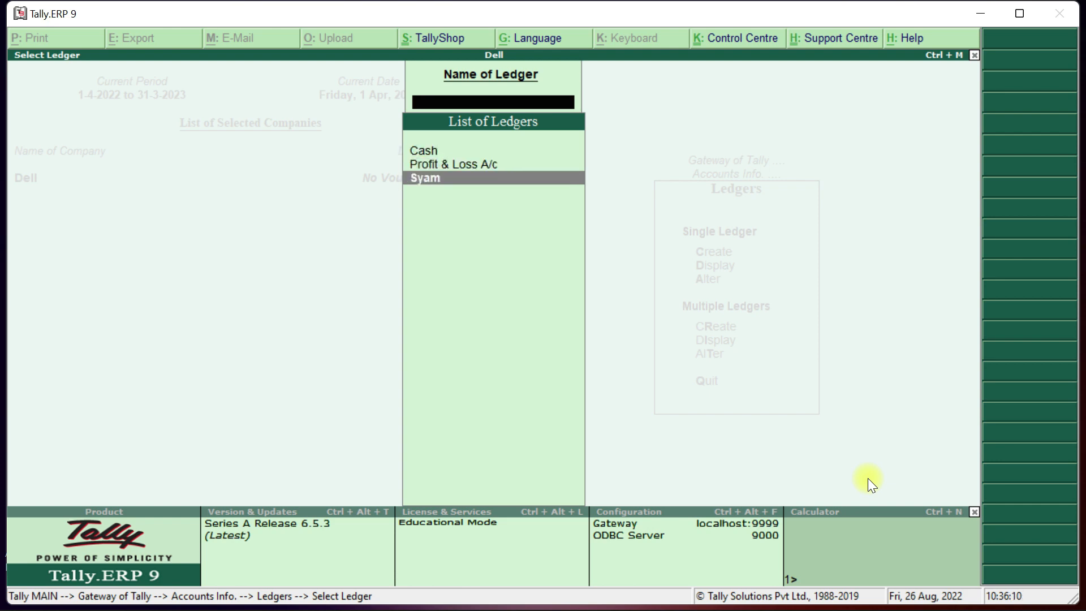
{"action": "key", "text": "Return"}
{"action": "key", "text": "Escape"}
Browse the ledger list between Cash and Profit & Loss A/c, then return to the Ledgers menu.
{"action": "key", "text": "Up"}
{"action": "key", "text": "Up"}
{"action": "key", "text": "Down"}
{"action": "key", "text": "Up"}
{"action": "key", "text": "Down"}
{"action": "key", "text": "Up"}
{"action": "key", "text": "Down"}
{"action": "key", "text": "Escape"}
{"action": "key", "text": "Escape"}
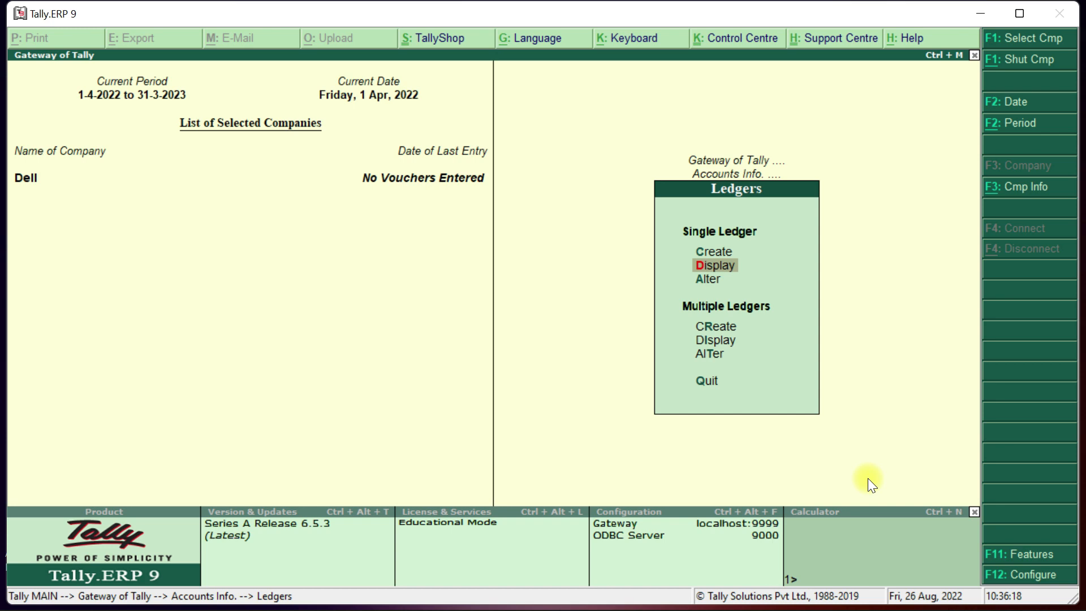
{"action": "key", "text": "Down"}
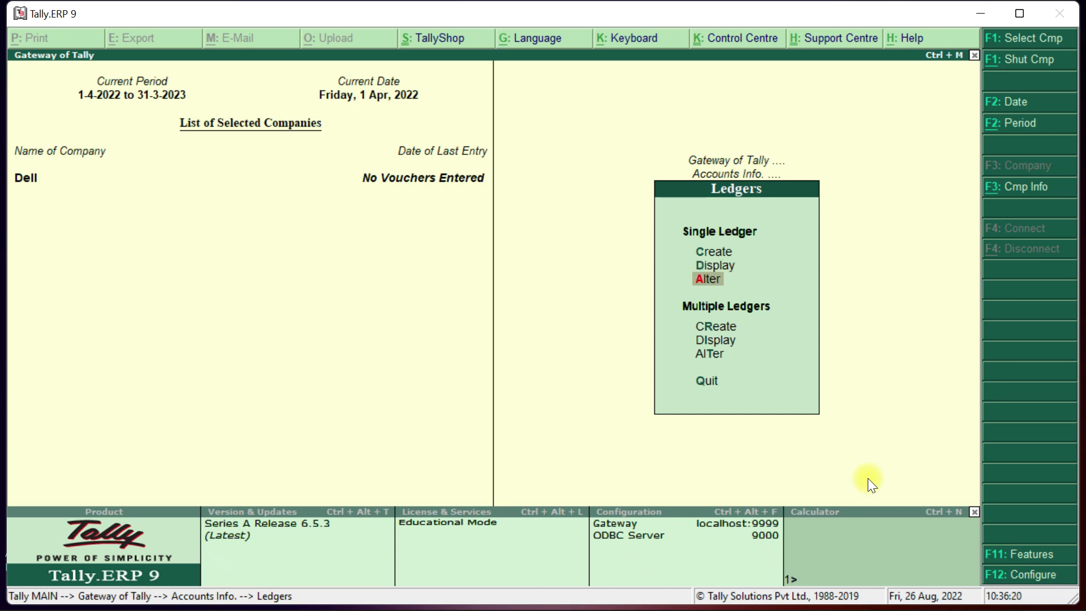
Rename the creditor ledger to a different person's name in Ledger Alteration and save it.
{"action": "key", "text": "Return"}
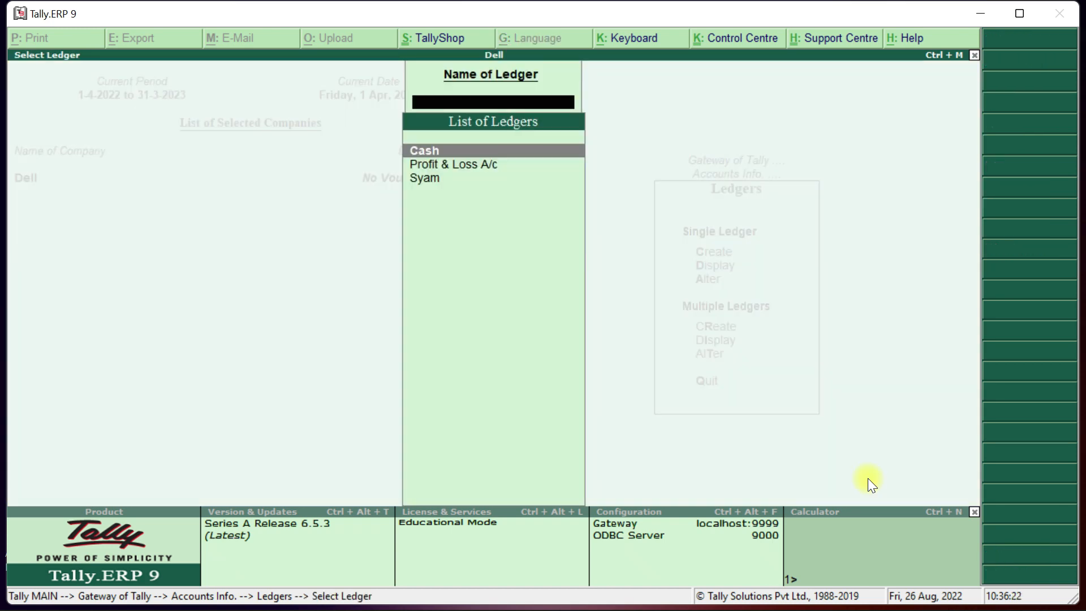
{"action": "key", "text": "Down"}
{"action": "key", "text": "Down"}
{"action": "key", "text": "Return"}
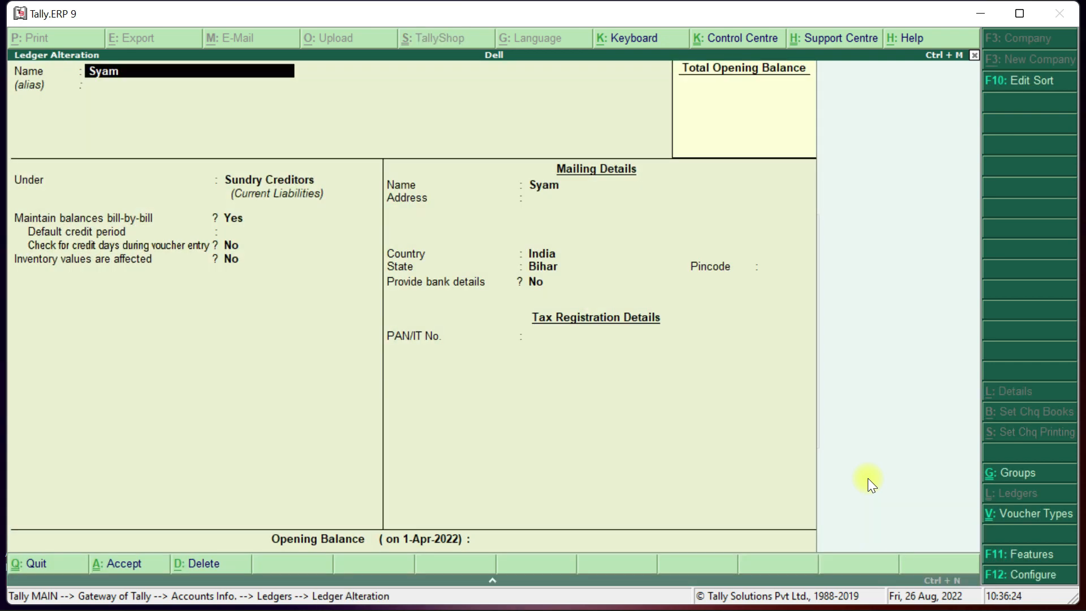
{"action": "type", "text": "Mohan"}
{"action": "key", "text": "Return"}
{"action": "key", "text": "Return"}
{"action": "key", "text": "Return"}
{"action": "key", "text": "Return"}
{"action": "key", "text": "Return"}
{"action": "key", "text": "Return"}
{"action": "key", "text": "Return"}
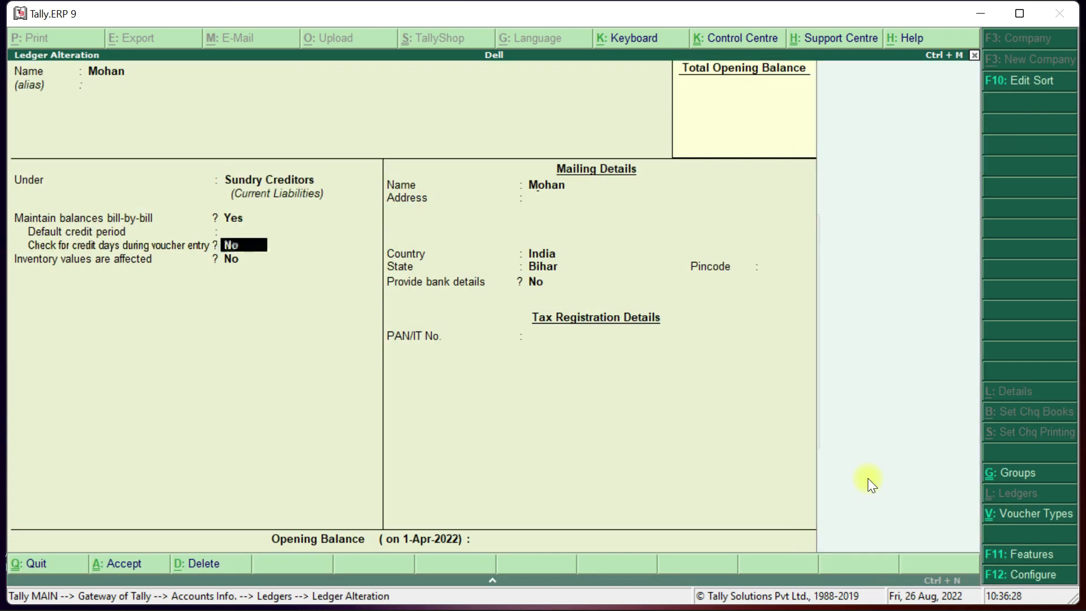
{"action": "key", "text": "Return"}
{"action": "key", "text": "Return"}
{"action": "key", "text": "Return"}
{"action": "key", "text": "Return"}
{"action": "key", "text": "Return"}
{"action": "key", "text": "Return"}
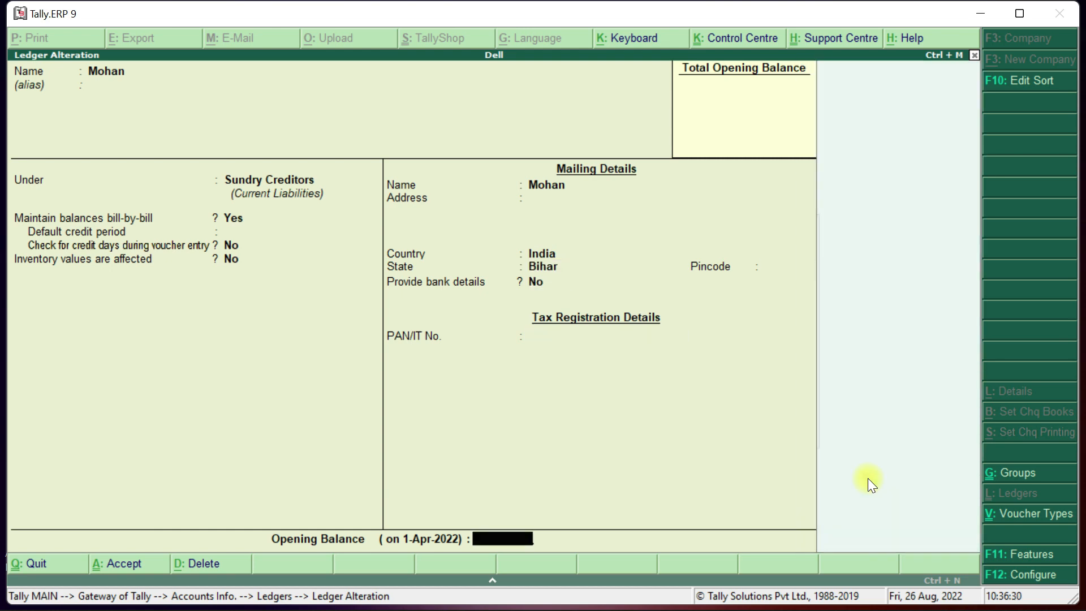
{"action": "key", "text": "Return"}
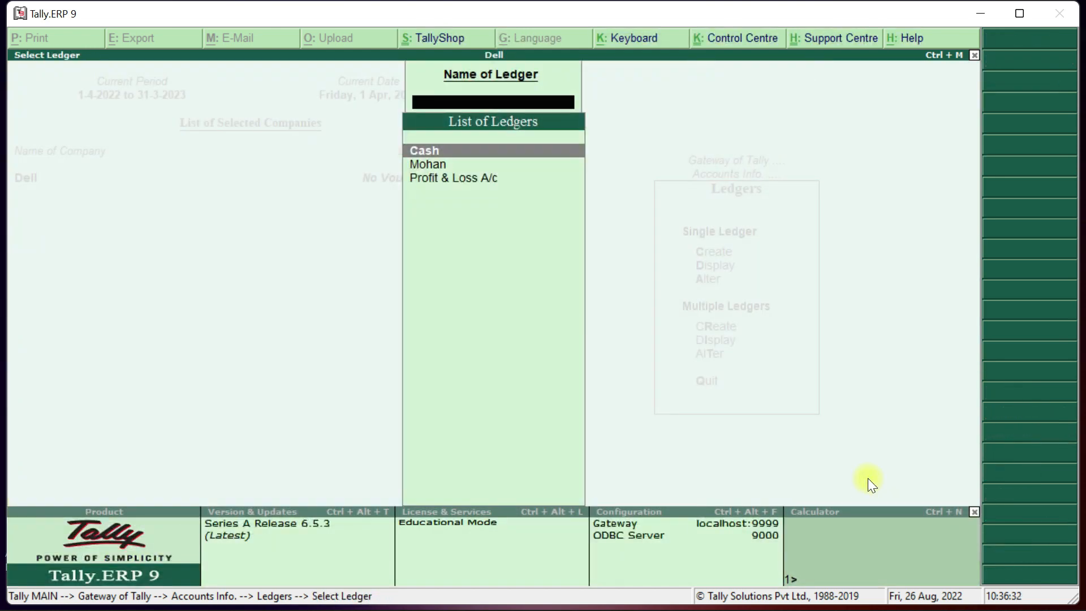
Reopen the renamed ledger, quit without changes, and return to the Ledgers menu.
{"action": "key", "text": "Down"}
{"action": "key", "text": "Return"}
{"action": "key", "text": "BackSpace"}
{"action": "key", "text": "Escape"}
{"action": "key", "text": "Return"}
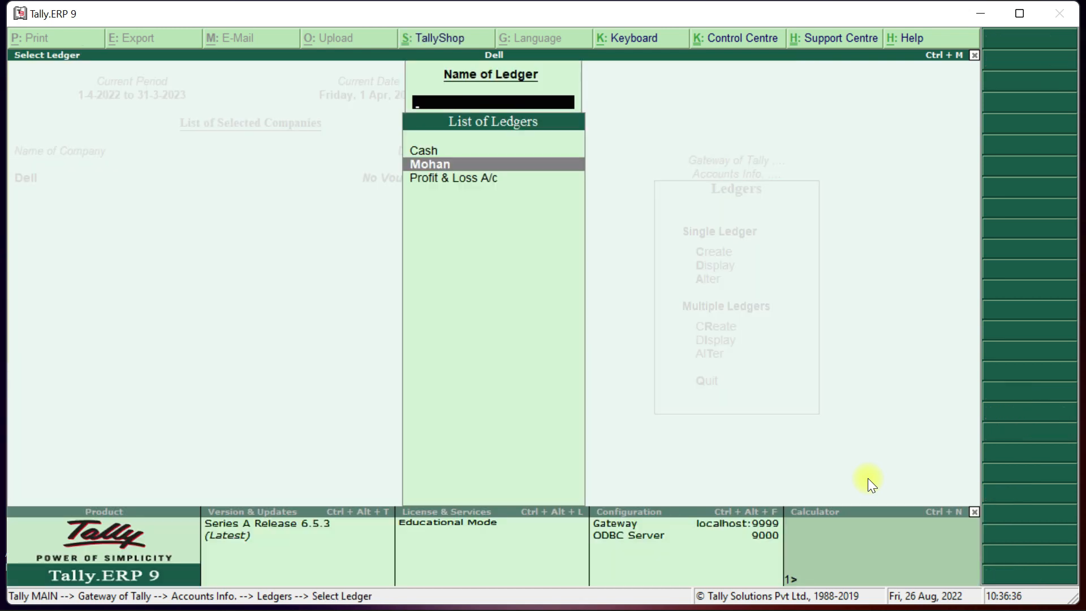
{"action": "key", "text": "Escape"}
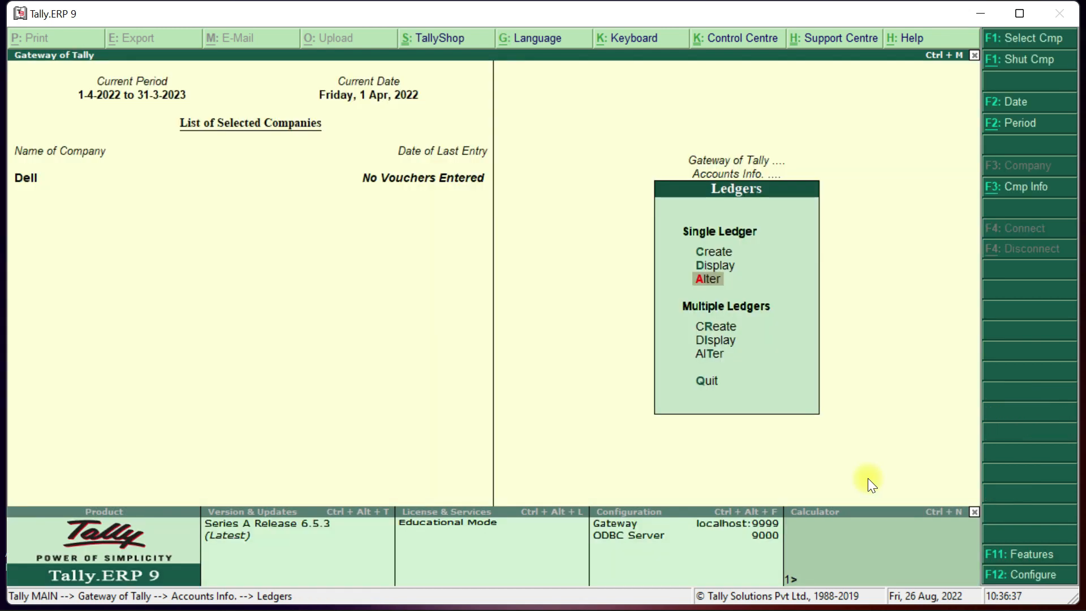
Open the party ledger under Ledgers > Alter, delete it with Alt+D, and back out to Gateway.
{"action": "key", "text": "Return"}
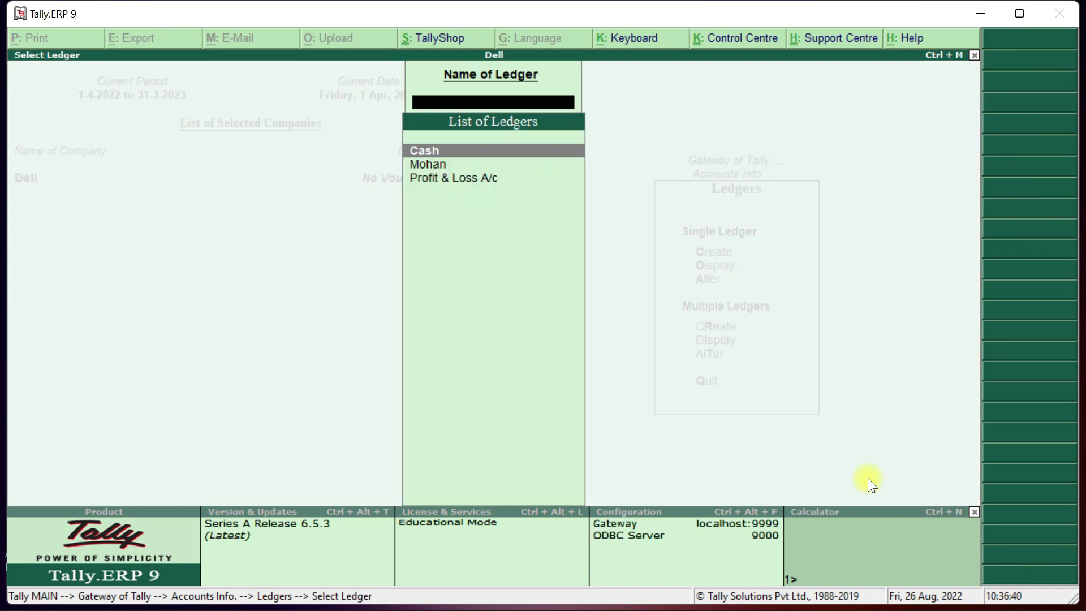
{"action": "key", "text": "Down"}
{"action": "key", "text": "Return"}
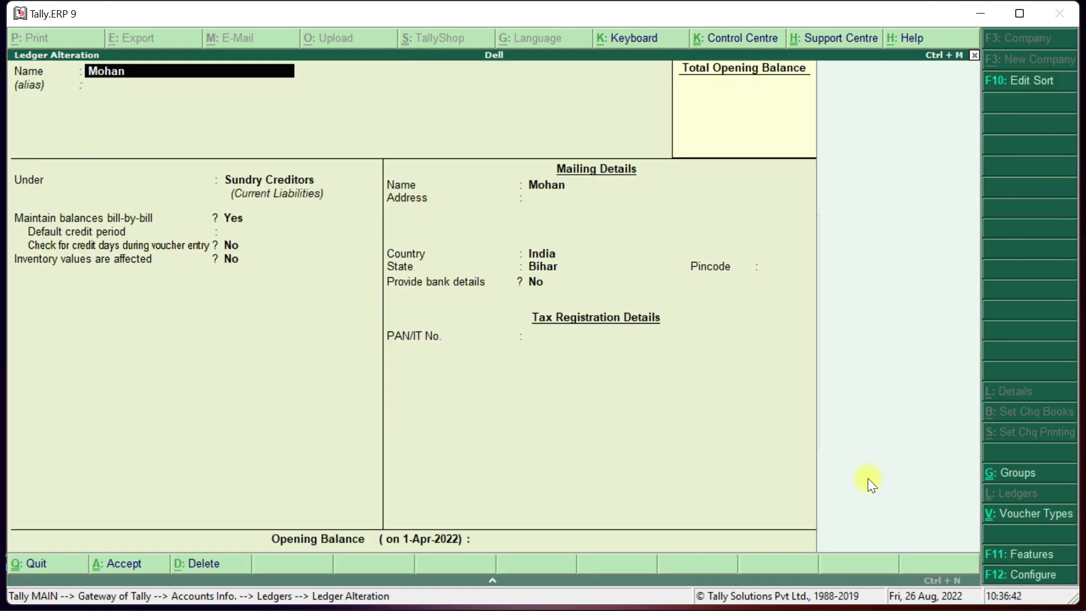
{"action": "key", "text": "alt+d"}
{"action": "key", "text": "Return"}
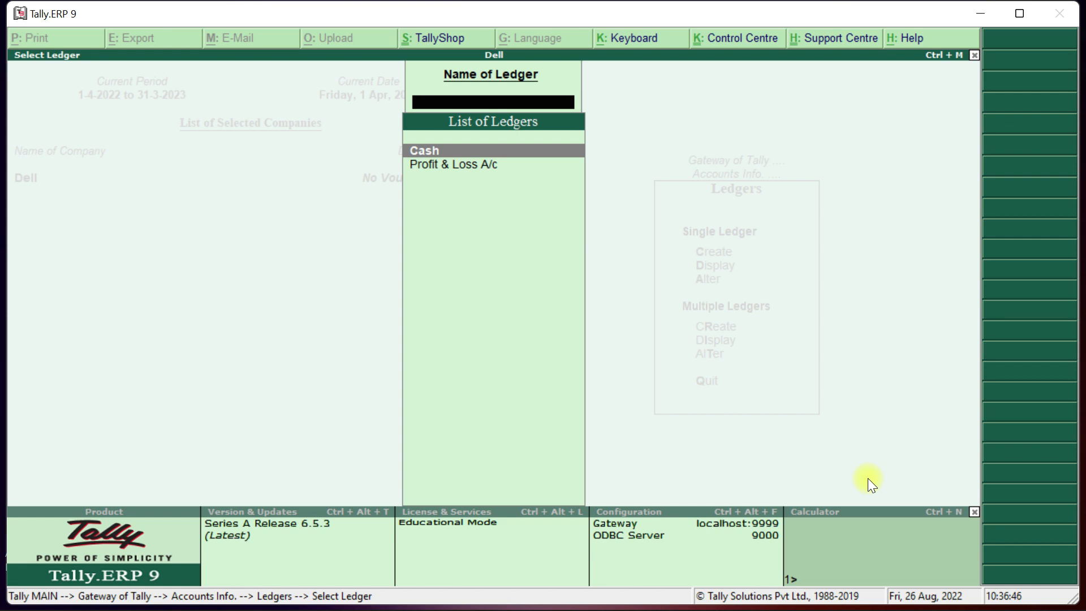
{"action": "key", "text": "Escape"}
{"action": "key", "text": "Escape"}
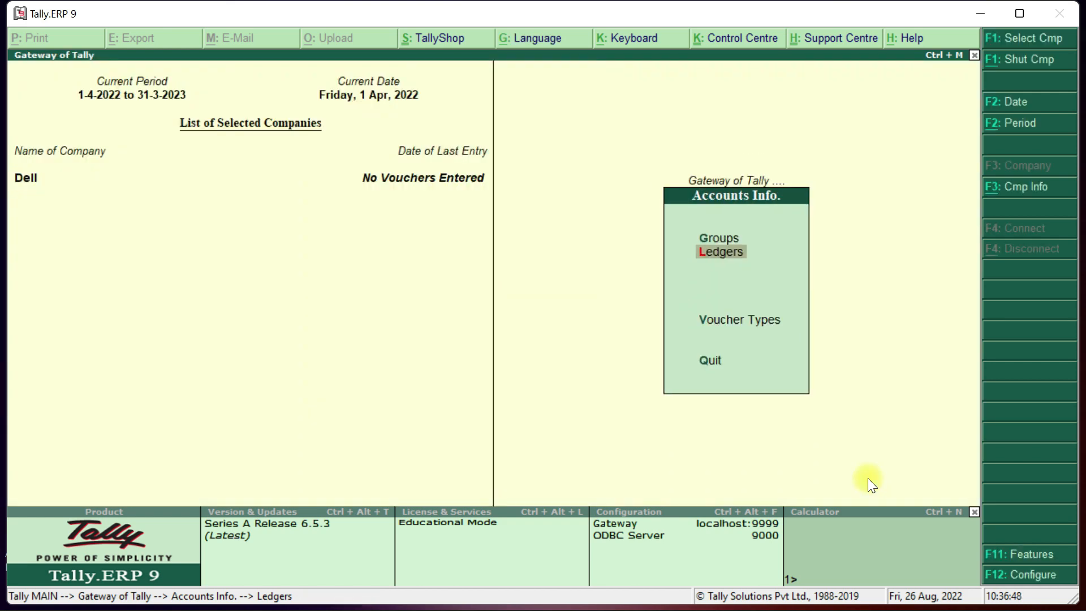
{"action": "key", "text": "Escape"}
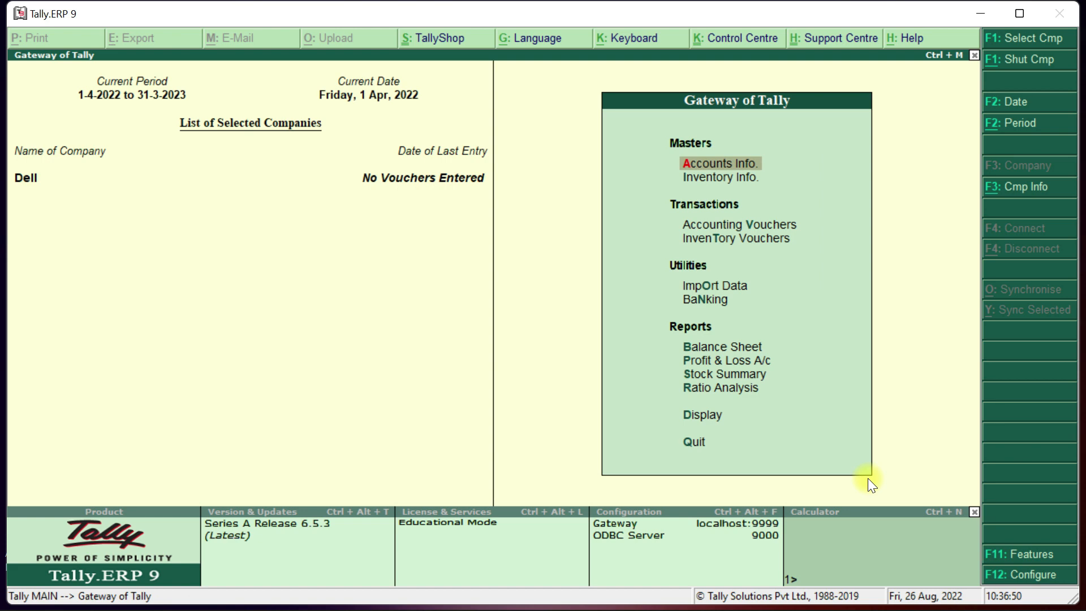
Open Multi Ledger Creation under Accounts Info > Ledgers with All Items as the group.
{"action": "key", "text": "Down"}
{"action": "key", "text": "Up"}
{"action": "key", "text": "Return"}
{"action": "key", "text": "Down"}
{"action": "key", "text": "Return"}
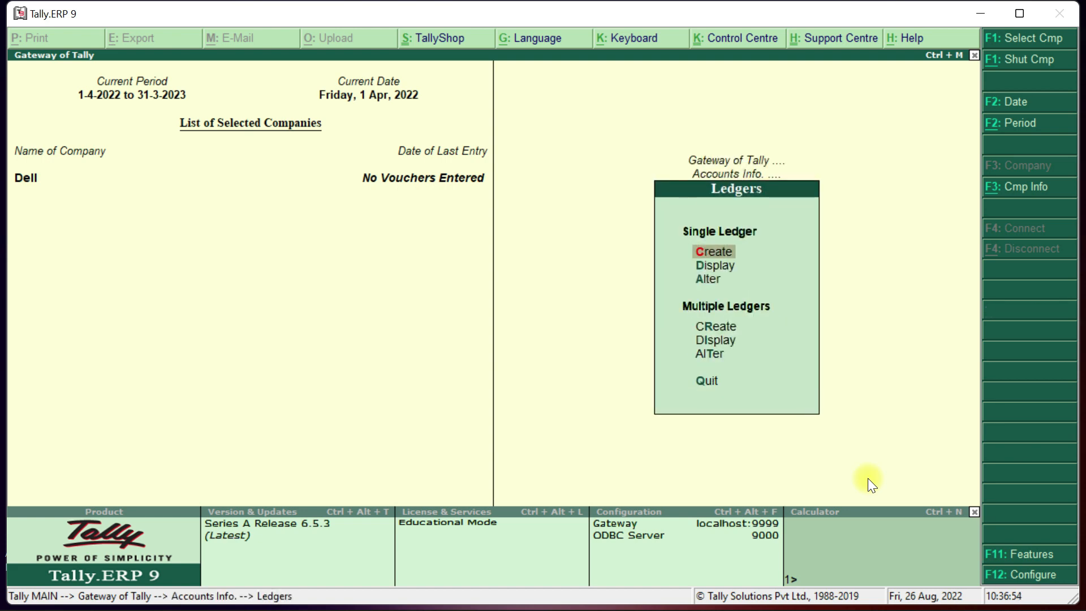
{"action": "key", "text": "Down"}
{"action": "key", "text": "Down"}
{"action": "key", "text": "Down"}
{"action": "key", "text": "Down"}
{"action": "key", "text": "Up"}
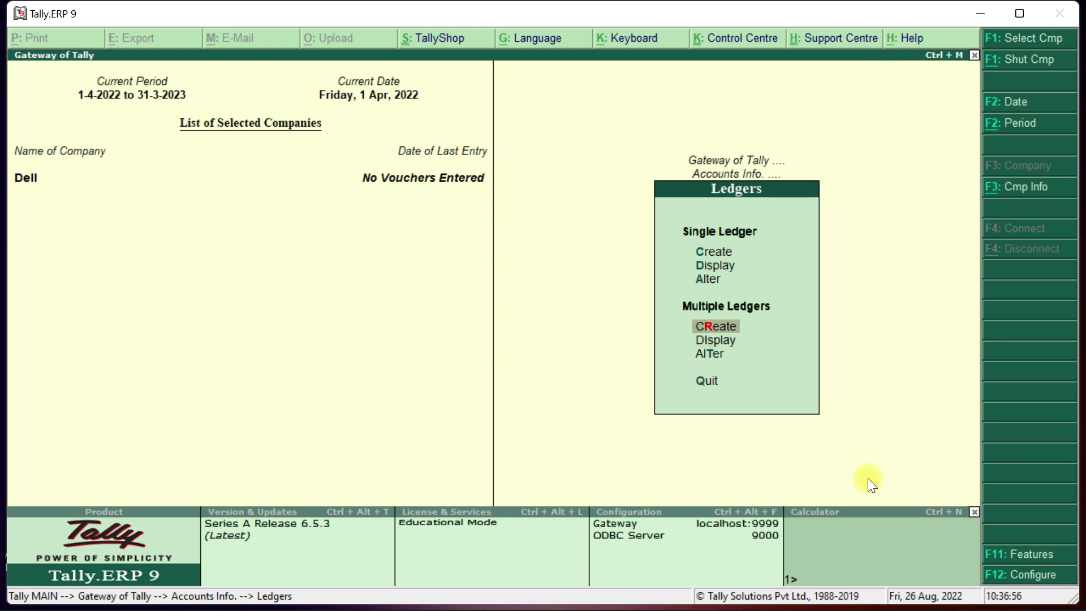
{"action": "key", "text": "Return"}
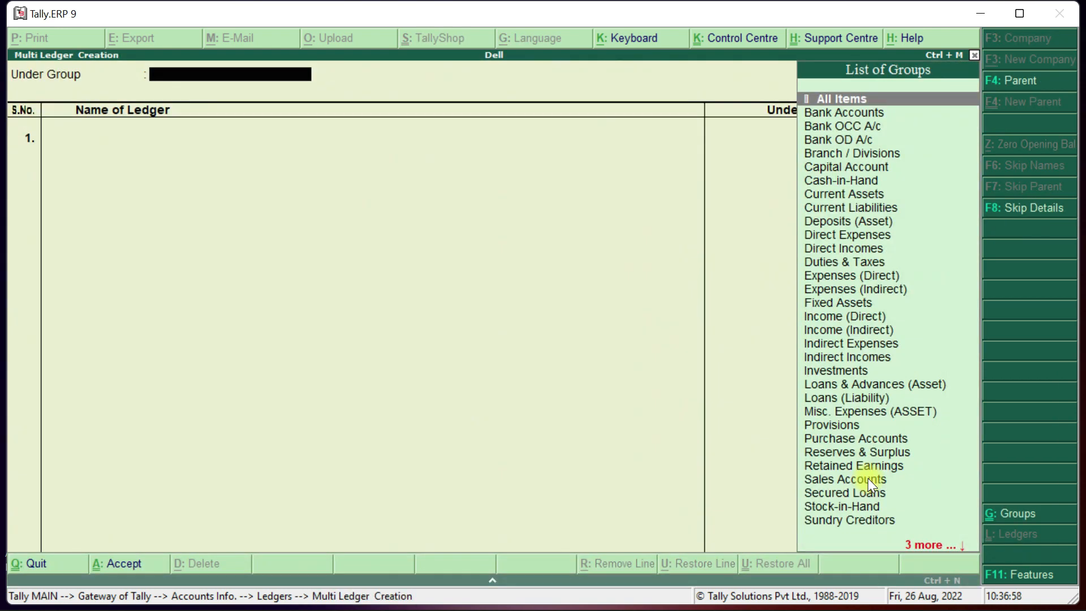
{"action": "key", "text": "Down"}
{"action": "key", "text": "Up"}
{"action": "key", "text": "Return"}
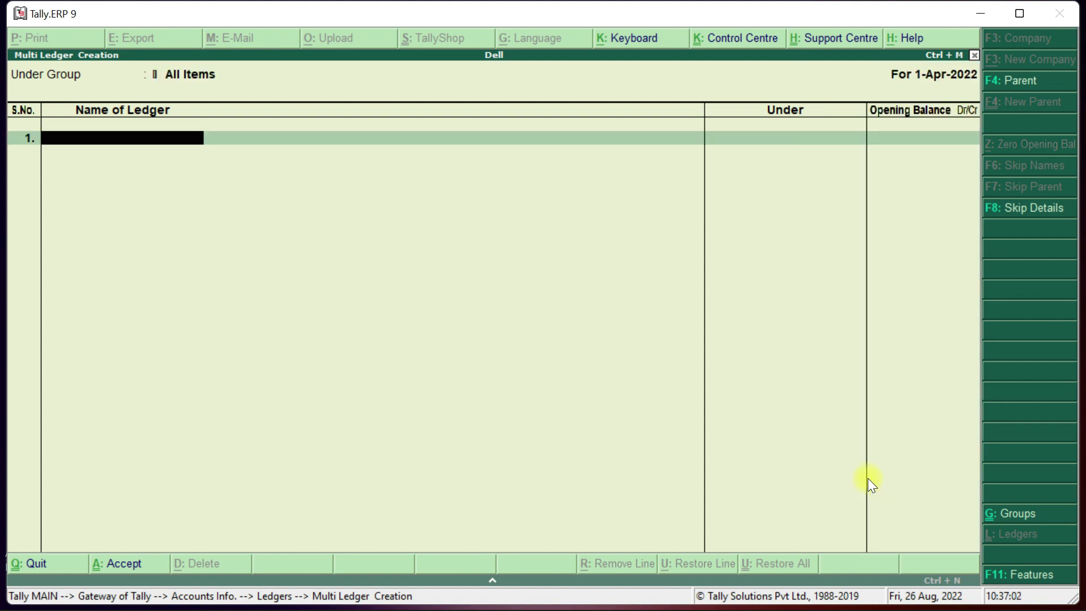
Enter two party names, the first under Sundry Creditors and the second under Sundry Debtors, and accept.
{"action": "type", "text": "Syam"}
{"action": "key", "text": "Return"}
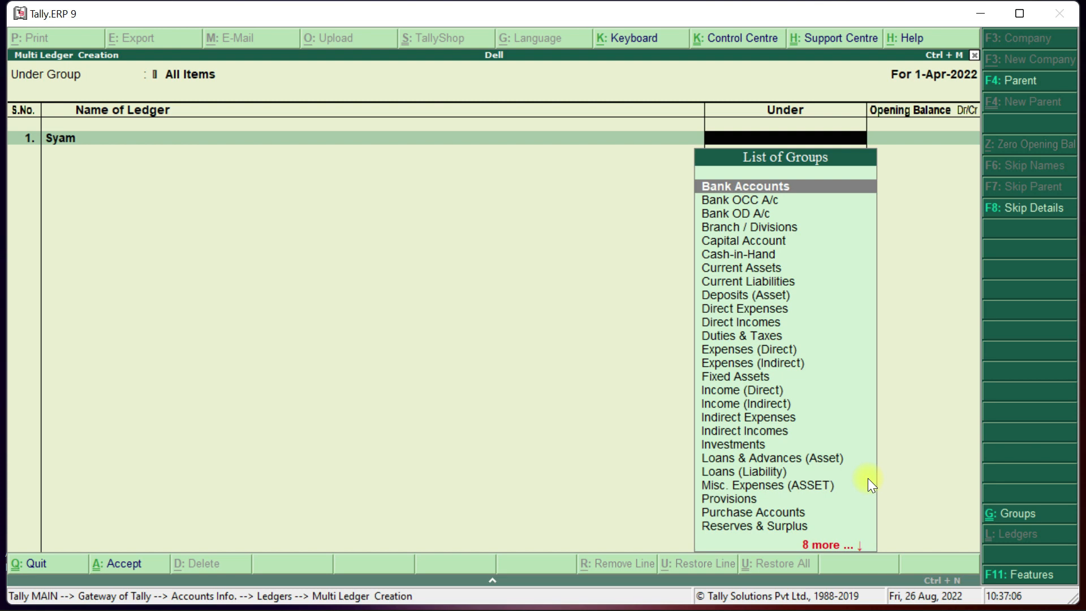
{"action": "type", "text": "Sun"}
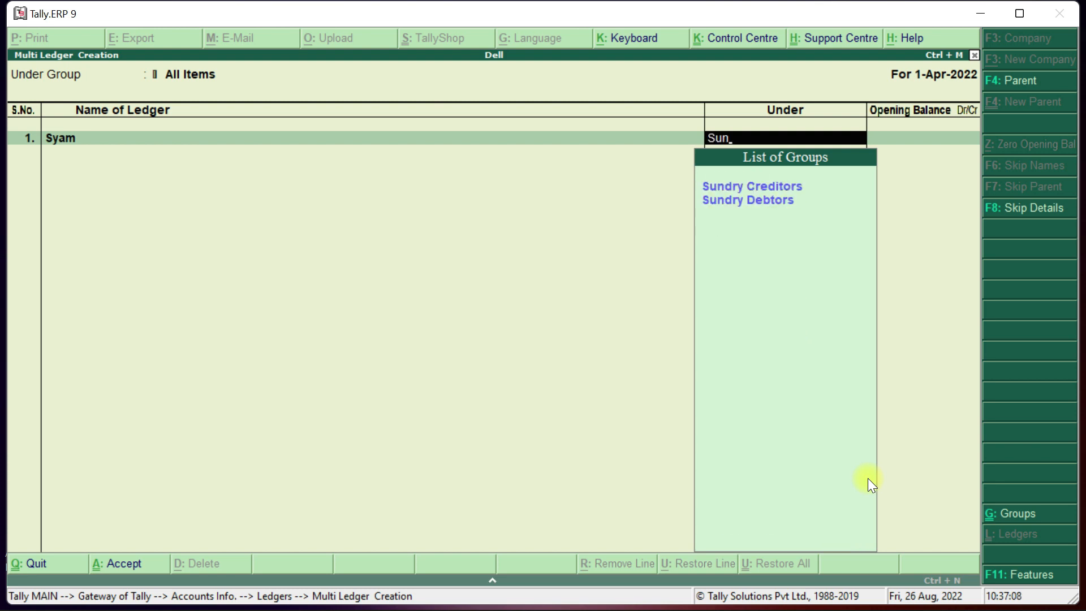
{"action": "key", "text": "Return"}
{"action": "key", "text": "Return"}
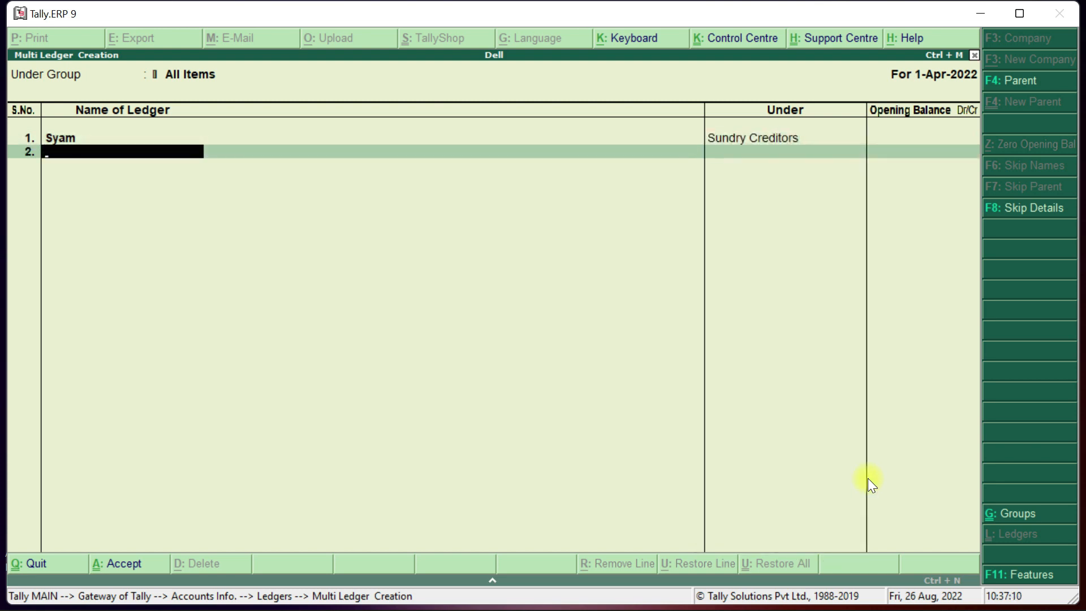
{"action": "type", "text": "Gita"}
{"action": "key", "text": "Return"}
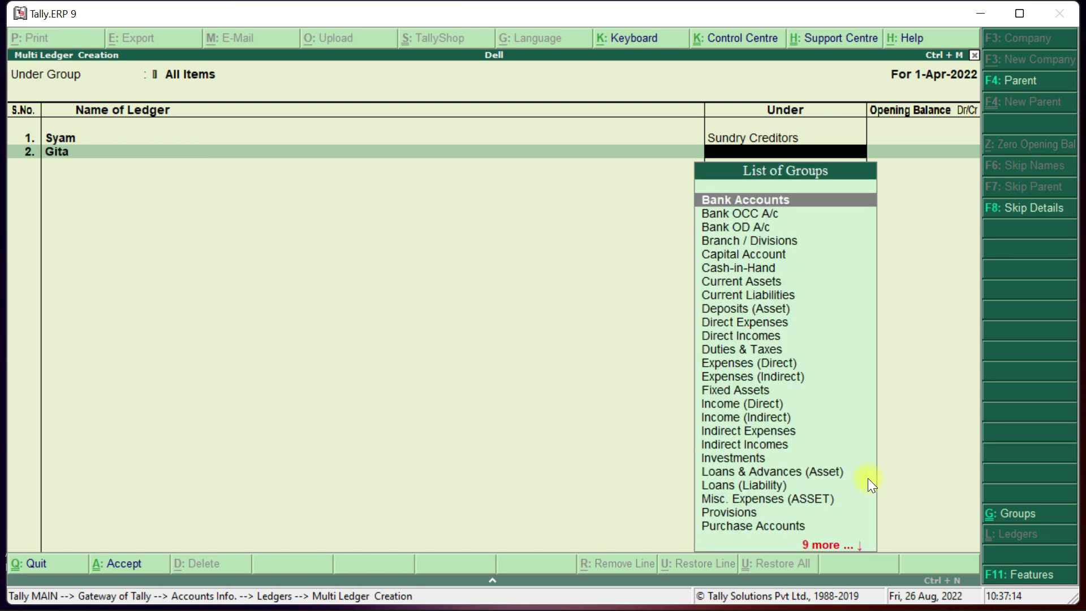
{"action": "type", "text": "Sun"}
{"action": "key", "text": "Down"}
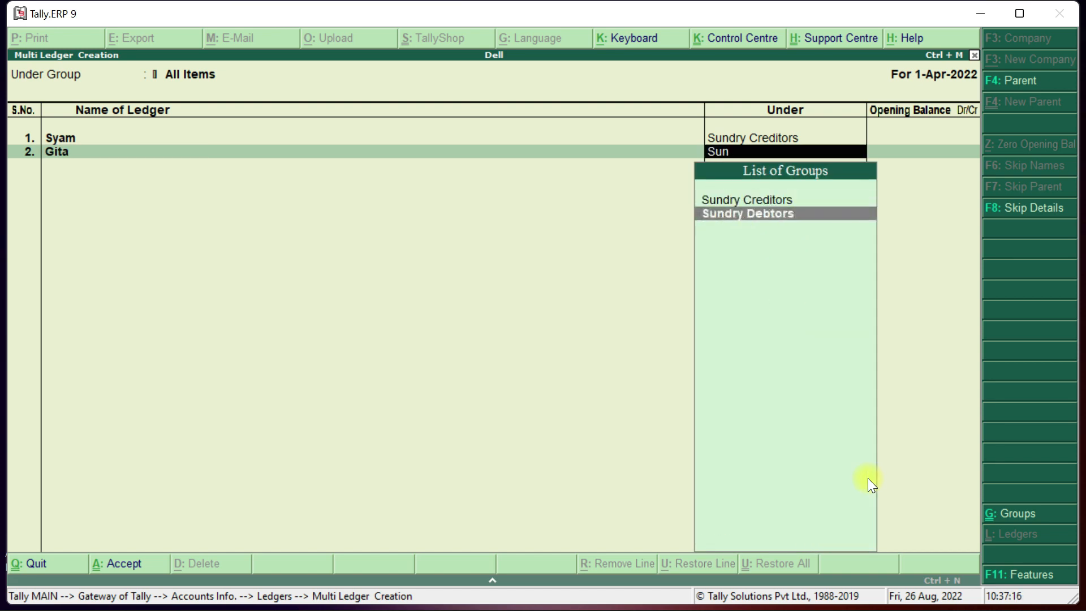
{"action": "key", "text": "Return"}
{"action": "key", "text": "Return"}
{"action": "type", "text": "Bi"}
{"action": "key", "text": "BackSpace"}
{"action": "key", "text": "BackSpace"}
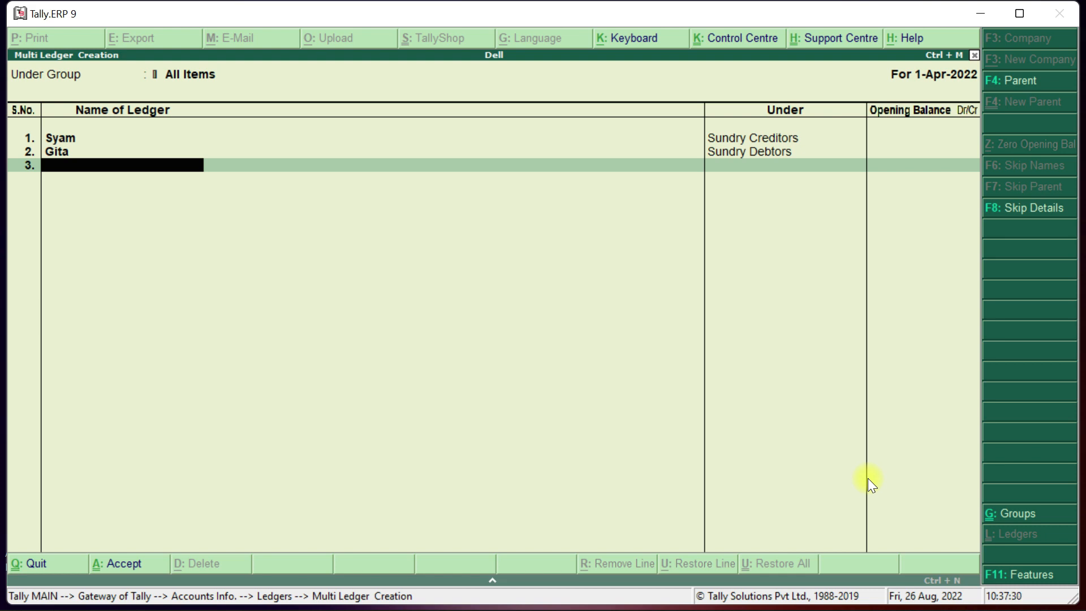
{"action": "key", "text": "Return"}
{"action": "key", "text": "Return"}
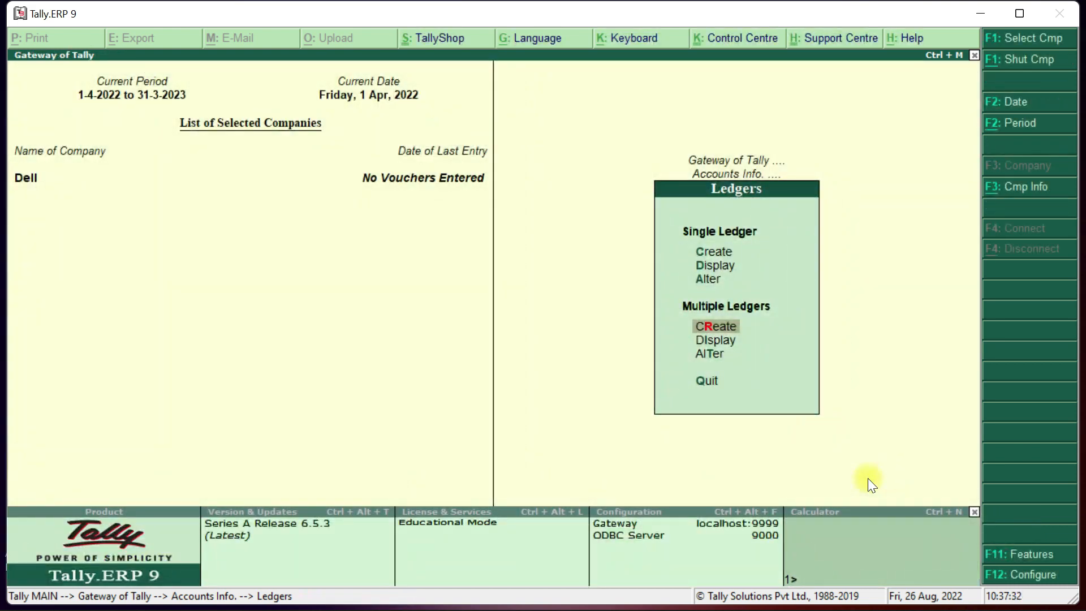
{"action": "key", "text": "Up"}
{"action": "key", "text": "Up"}
{"action": "key", "text": "Down"}
{"action": "key", "text": "Down"}
{"action": "key", "text": "Down"}
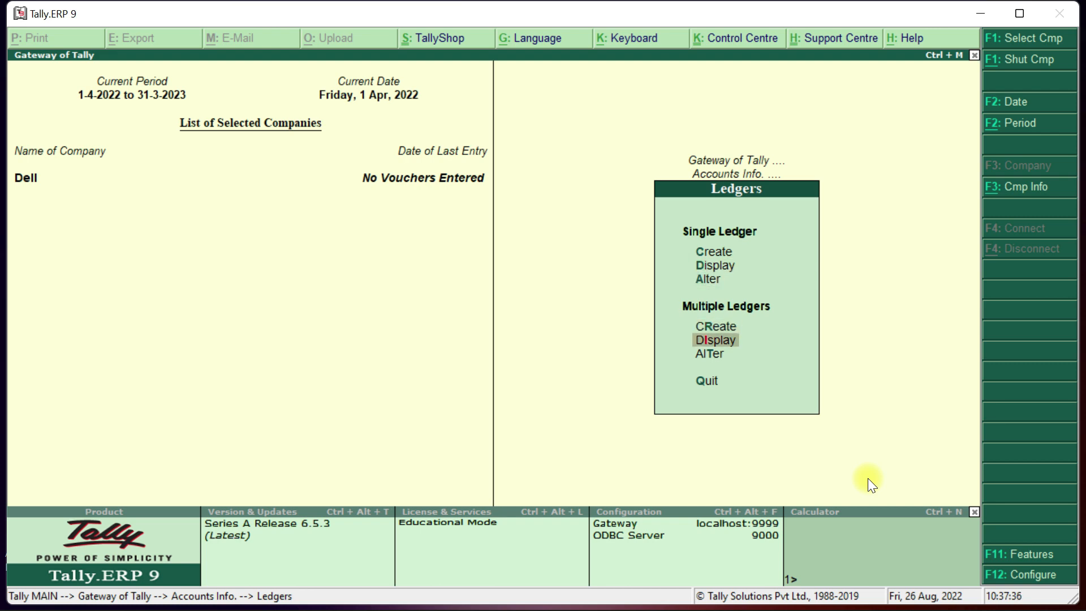
{"action": "key", "text": "Return"}
{"action": "key", "text": "Down"}
{"action": "key", "text": "Down"}
{"action": "key", "text": "Down"}
{"action": "key", "text": "Down"}
{"action": "key", "text": "Down"}
{"action": "key", "text": "Down"}
{"action": "key", "text": "Down"}
{"action": "key", "text": "Down"}
{"action": "key", "text": "Down"}
{"action": "key", "text": "Down"}
{"action": "key", "text": "Down"}
{"action": "key", "text": "Down"}
{"action": "key", "text": "Down"}
{"action": "key", "text": "Down"}
{"action": "key", "text": "Down"}
{"action": "key", "text": "Down"}
{"action": "key", "text": "Down"}
{"action": "key", "text": "Down"}
{"action": "key", "text": "Down"}
{"action": "key", "text": "Down"}
{"action": "key", "text": "Down"}
{"action": "key", "text": "Down"}
{"action": "key", "text": "Down"}
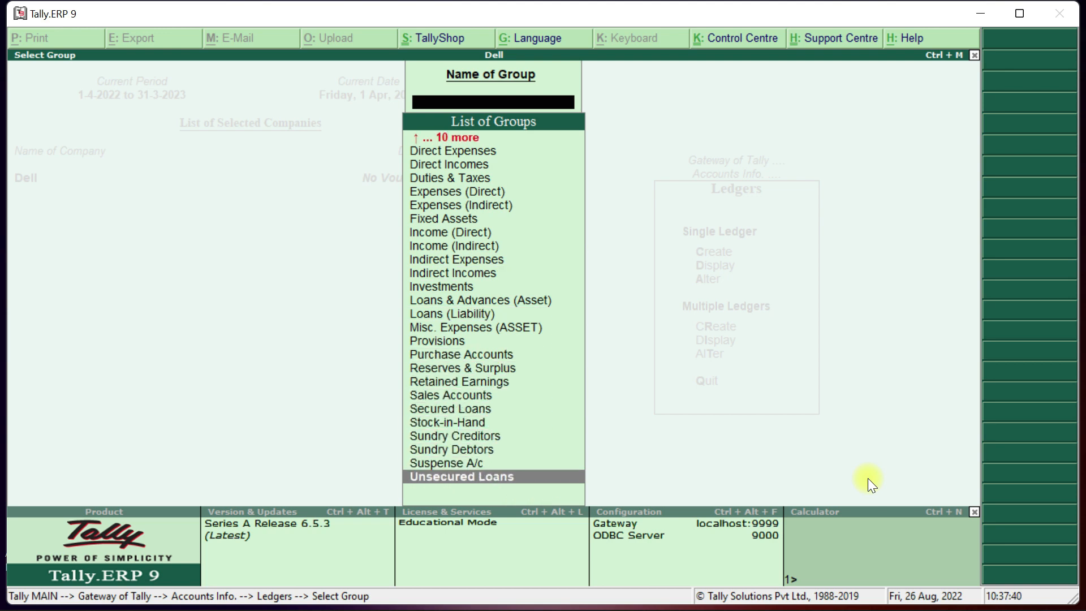
{"action": "key", "text": "Escape"}
{"action": "key", "text": "Up"}
{"action": "key", "text": "Up"}
{"action": "key", "text": "Up"}
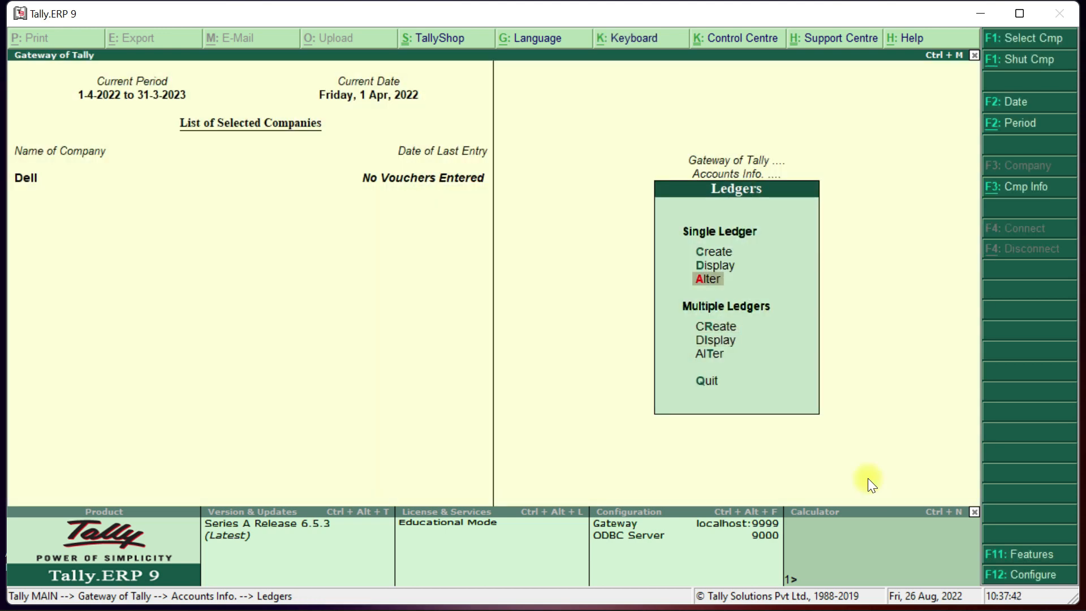
{"action": "key", "text": "Return"}
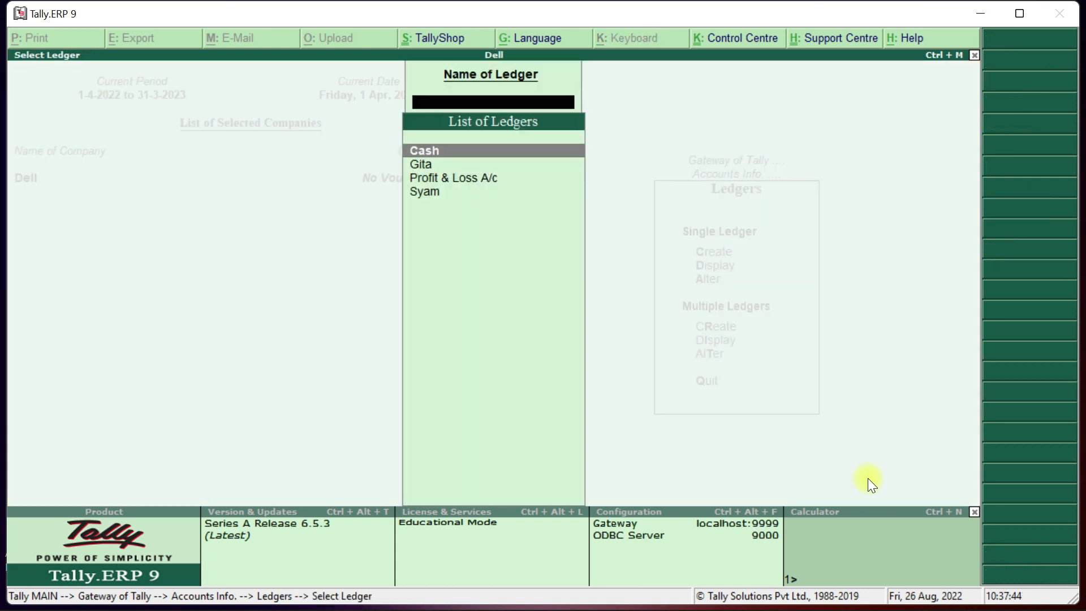
{"action": "key", "text": "Down"}
{"action": "key", "text": "Down"}
{"action": "key", "text": "Down"}
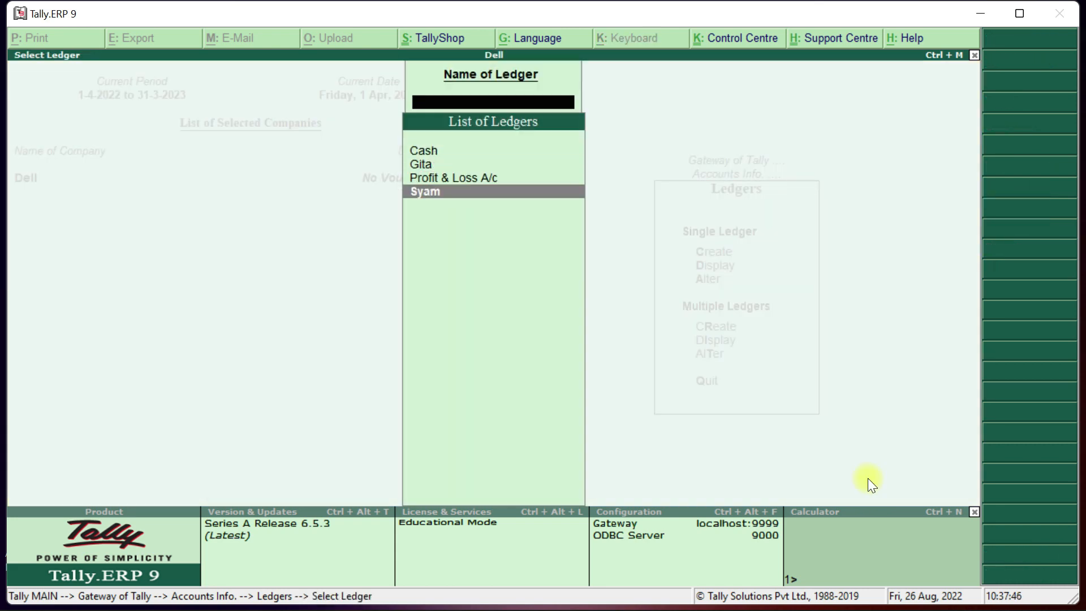
{"action": "key", "text": "Up"}
{"action": "key", "text": "Up"}
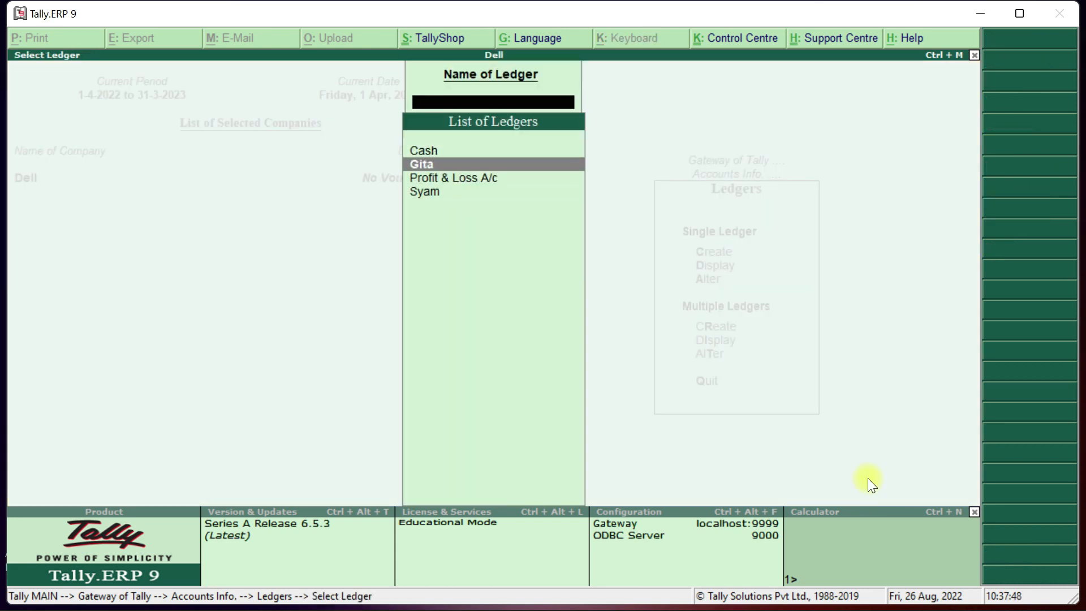
{"action": "key", "text": "Escape"}
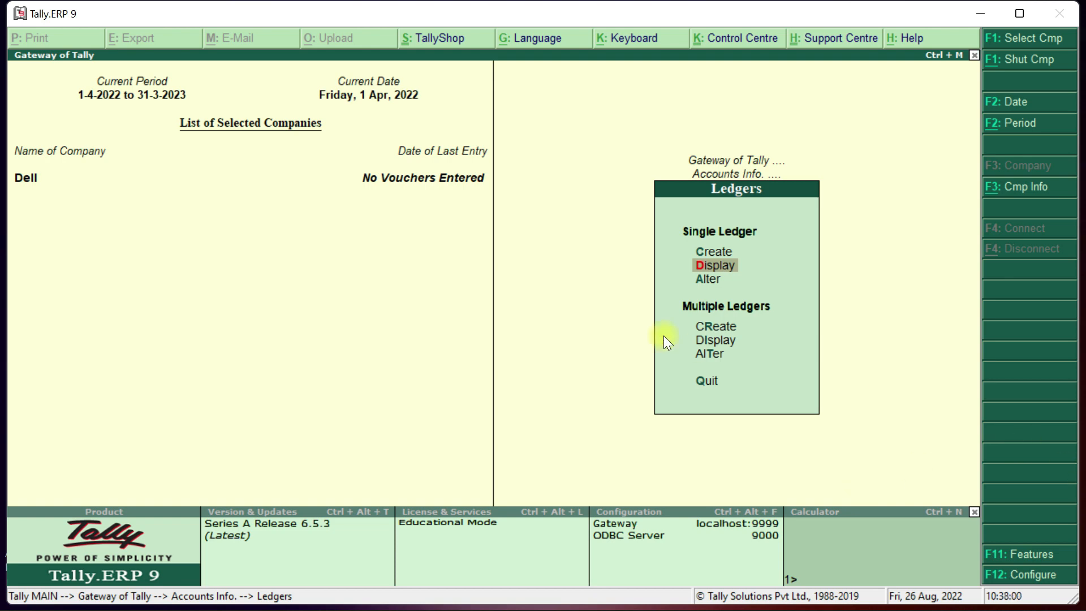
Leave the ledger options and open the Units of Measure creation form under Inventory Info.
{"action": "left_click", "coordinate": [715, 283]}
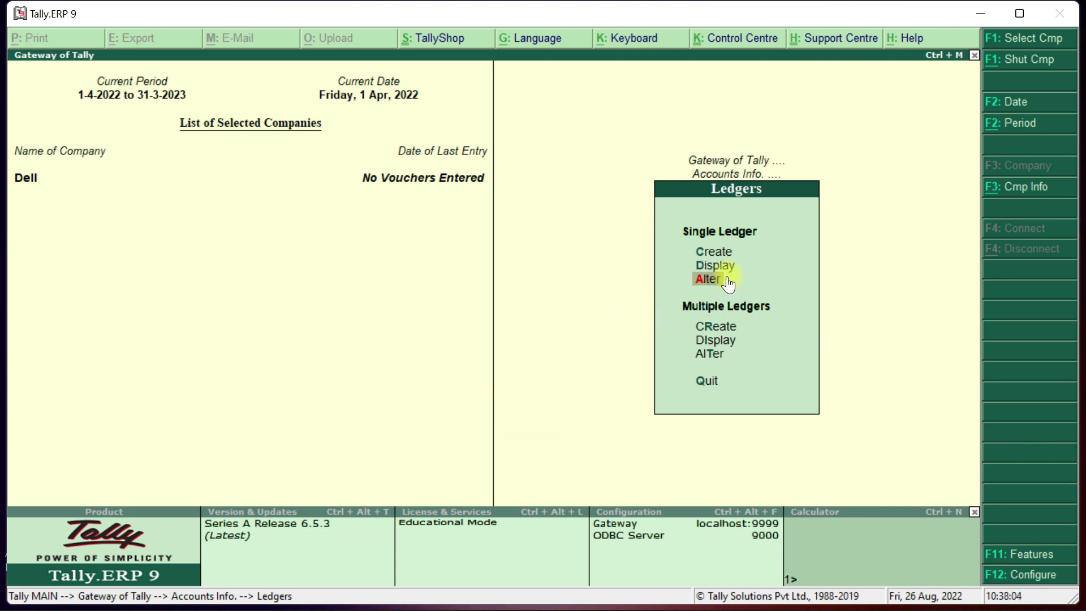
{"action": "key", "text": "Escape"}
{"action": "key", "text": "Escape"}
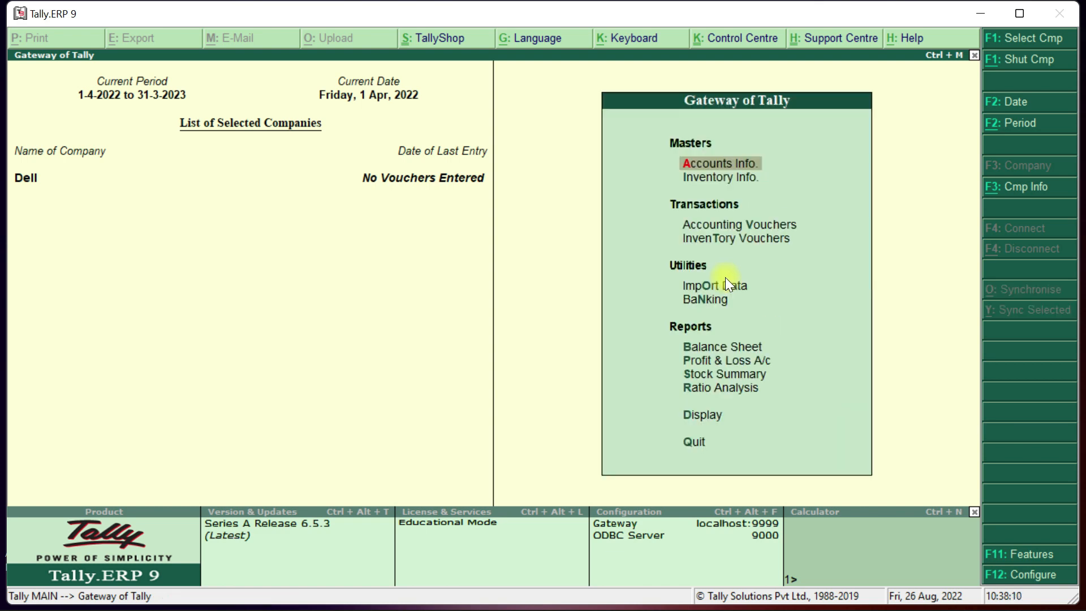
{"action": "key", "text": "Down"}
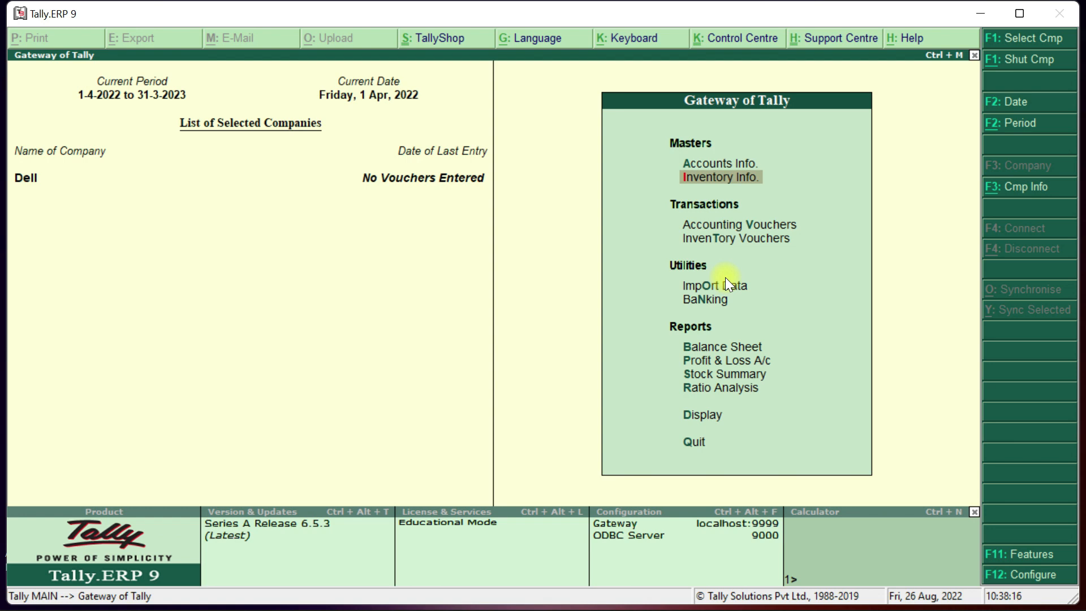
{"action": "key", "text": "Return"}
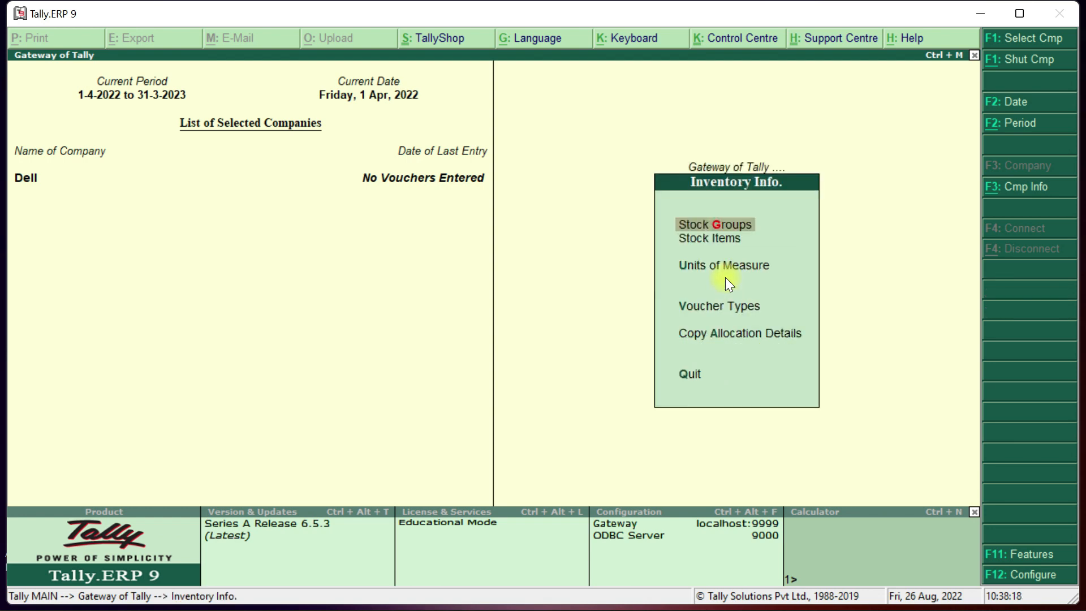
{"action": "key", "text": "Down"}
{"action": "key", "text": "Down"}
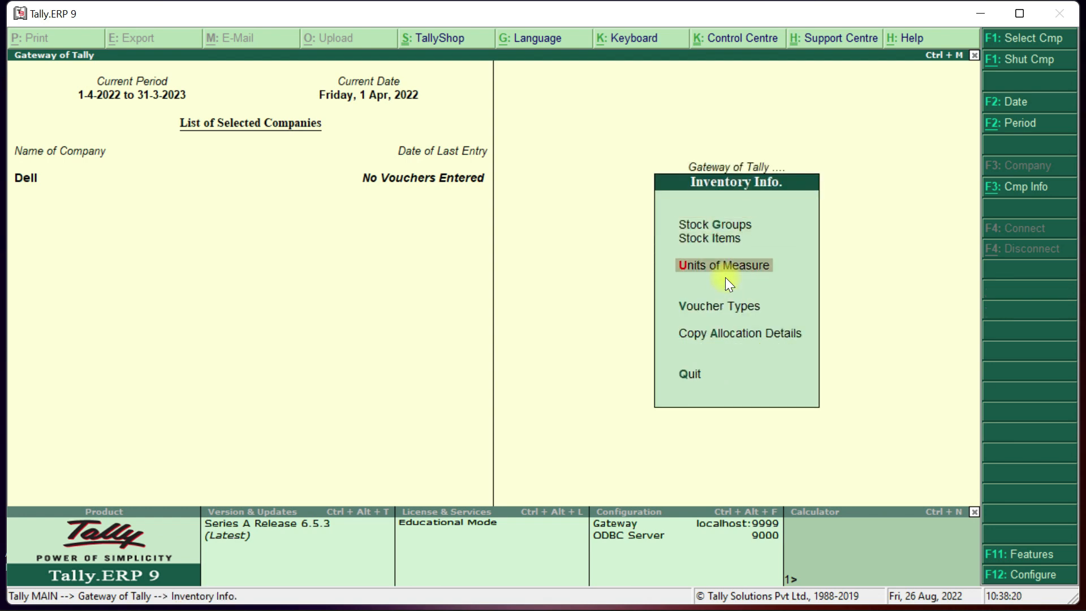
{"action": "key", "text": "Return"}
{"action": "key", "text": "Return"}
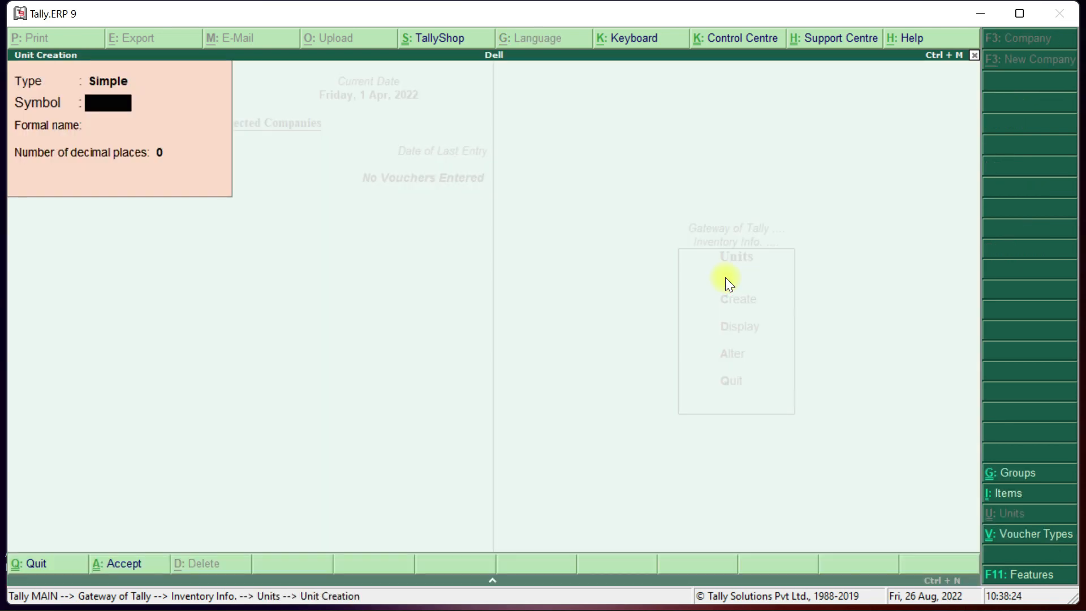
Create the simple unit kgs with formal name Kilogram.
{"action": "type", "text": "kgs"}
{"action": "key", "text": "Return"}
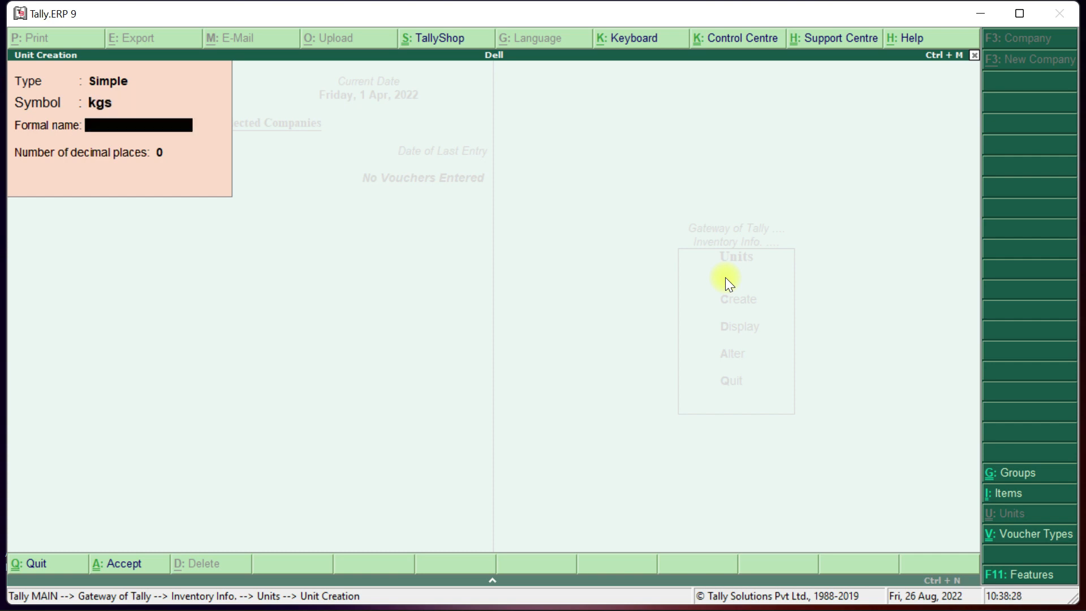
{"action": "type", "text": "Kilogram"}
{"action": "key", "text": "Return"}
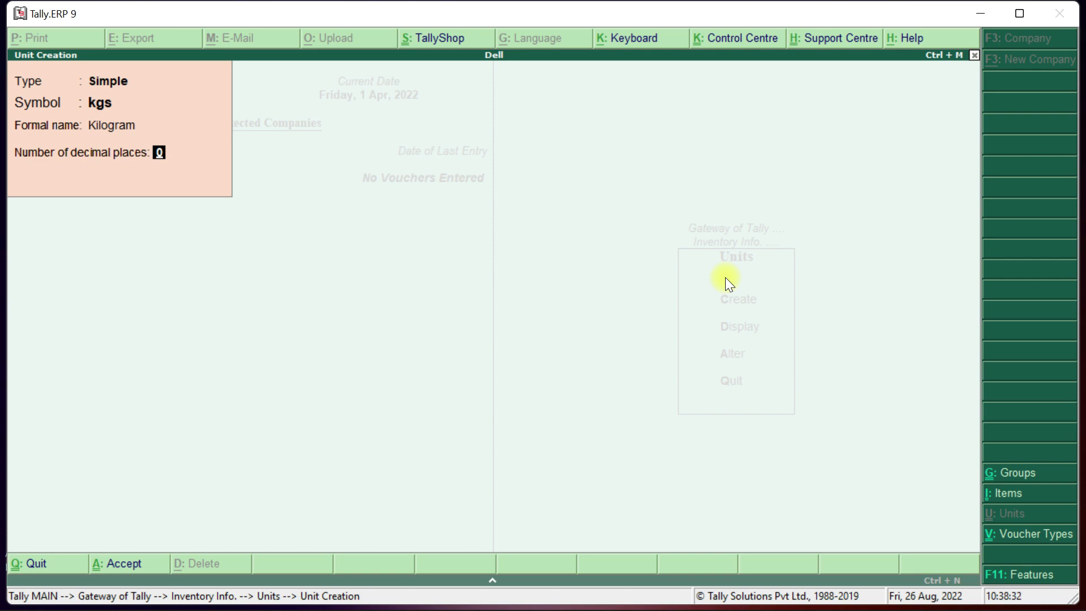
{"action": "key", "text": "Return"}
Create the unit ltr with formal name Liter and 2 decimal places, then close the form.
{"action": "key", "text": "Return"}
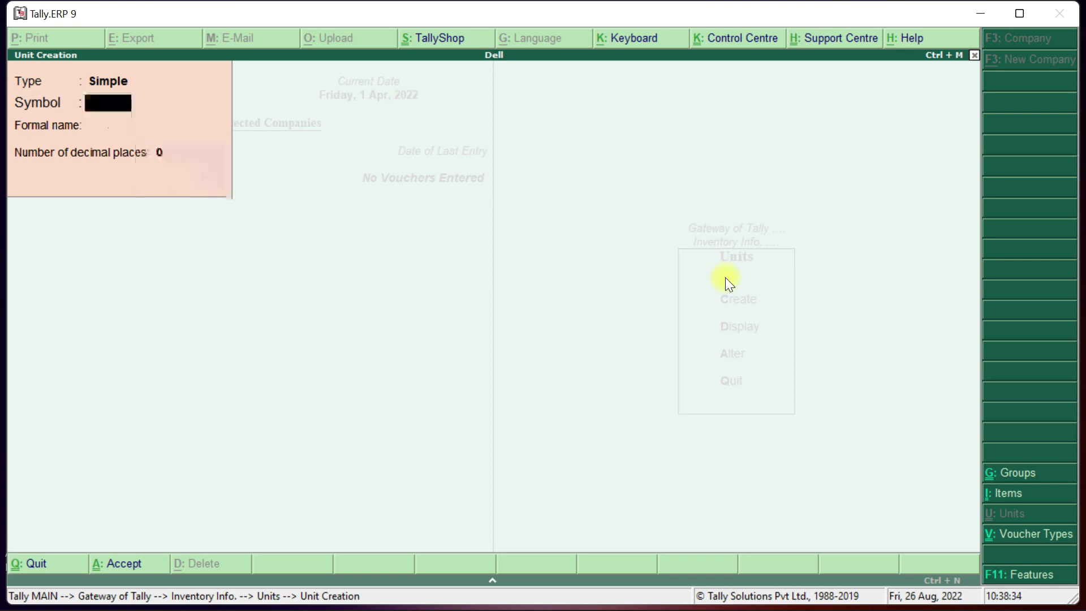
{"action": "type", "text": "ltr"}
{"action": "key", "text": "Return"}
{"action": "type", "text": "Li"}
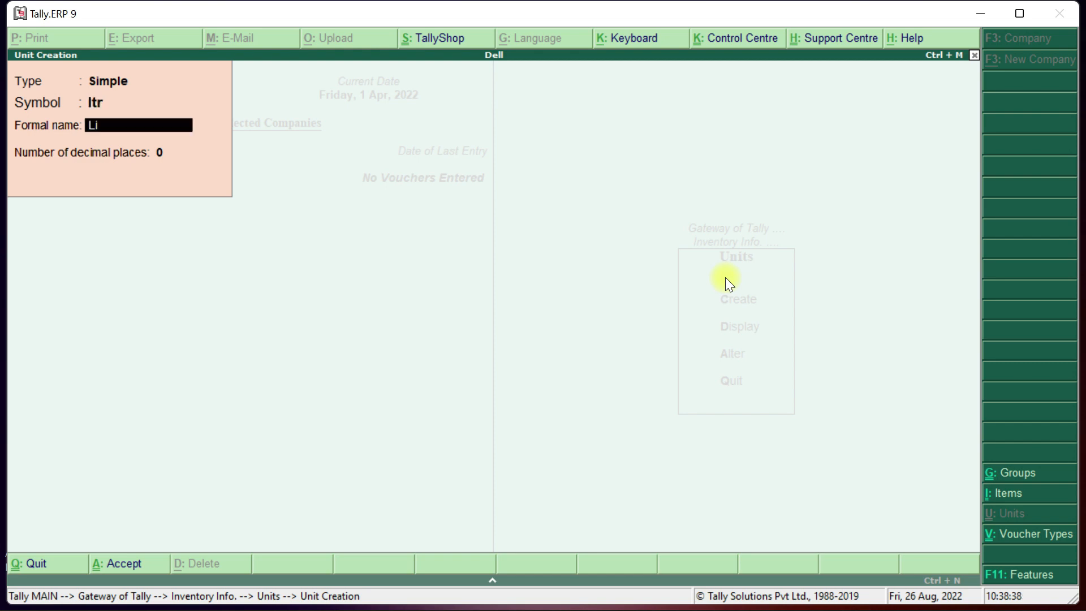
{"action": "type", "text": "ter"}
{"action": "key", "text": "Return"}
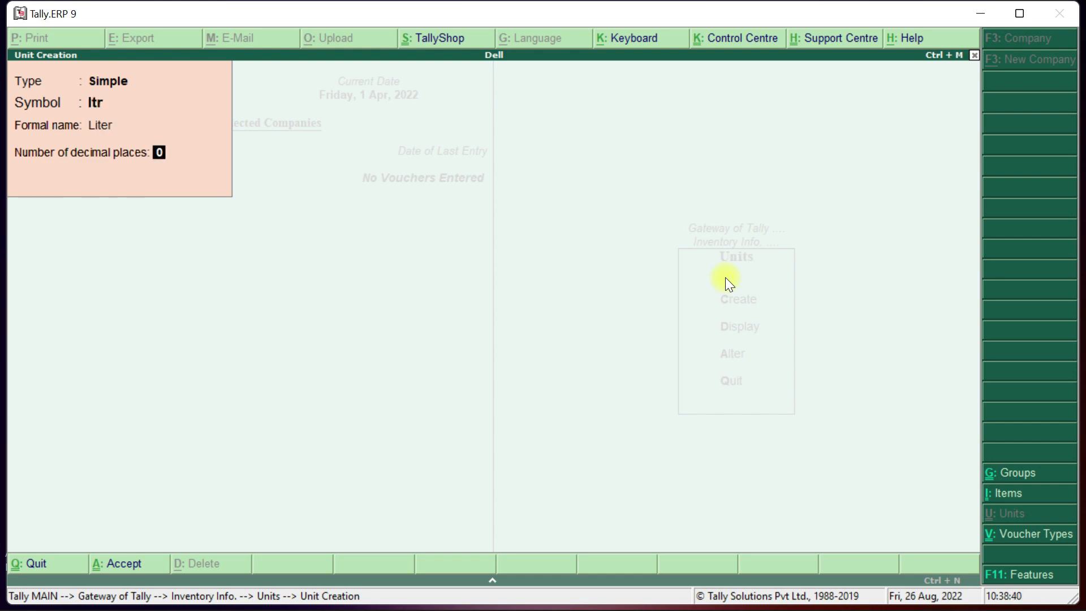
{"action": "type", "text": "2"}
{"action": "key", "text": "Return"}
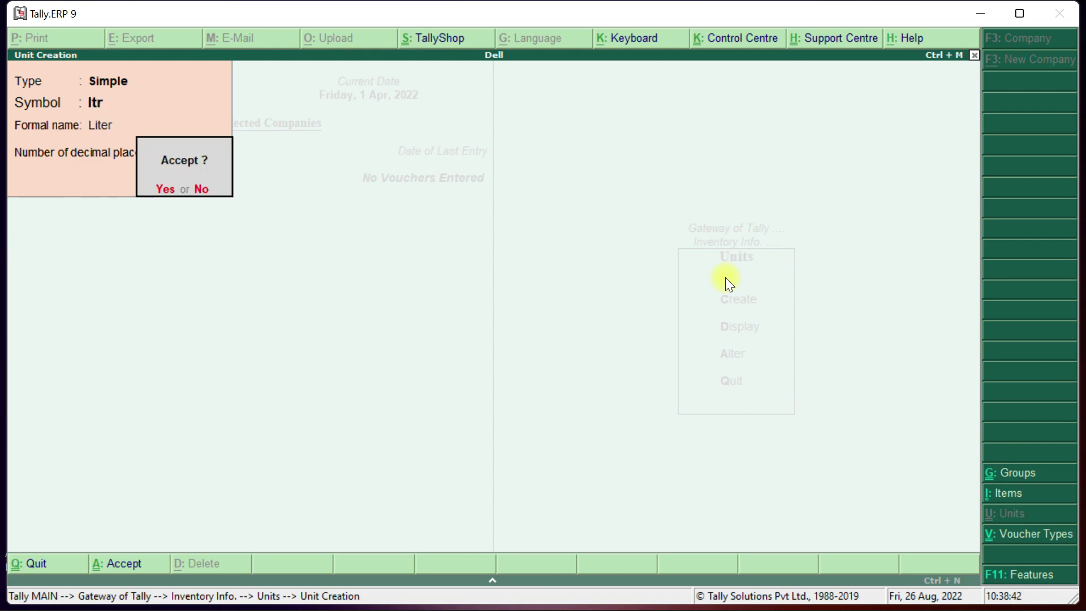
{"action": "key", "text": "Return"}
{"action": "key", "text": "Escape"}
{"action": "key", "text": "Return"}
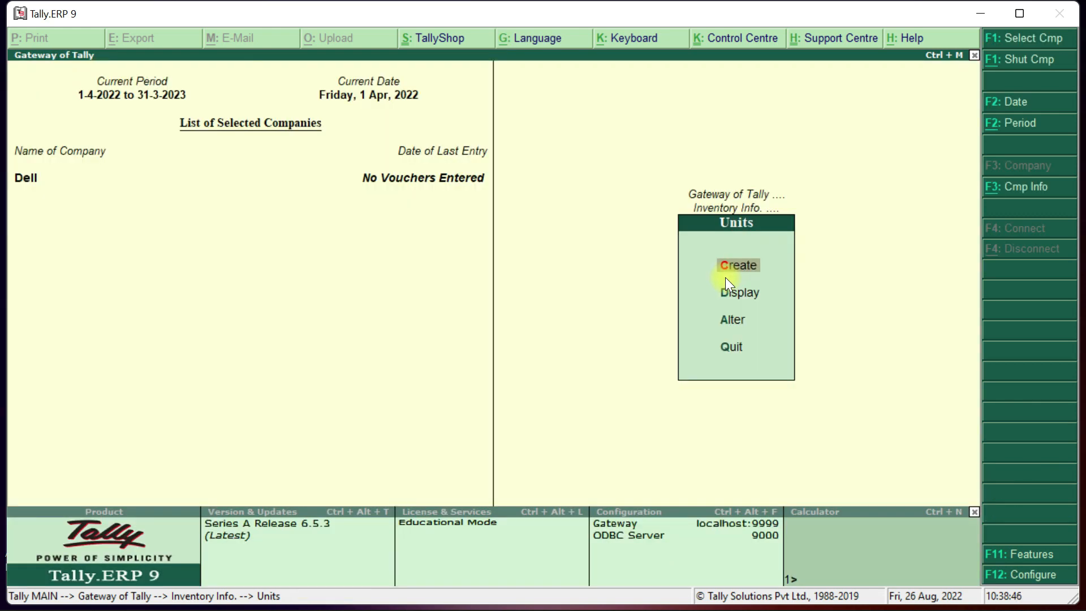
View the list of existing units kgs and ltr via Units > Display.
{"action": "key", "text": "Down"}
{"action": "key", "text": "Down"}
{"action": "key", "text": "Up"}
{"action": "key", "text": "Return"}
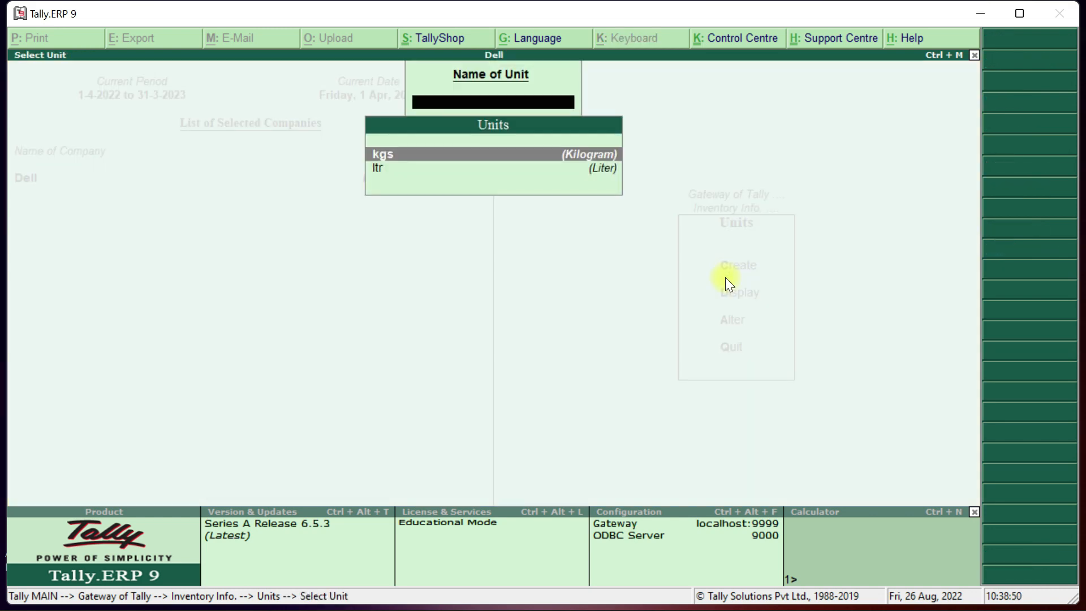
{"action": "key", "text": "Escape"}
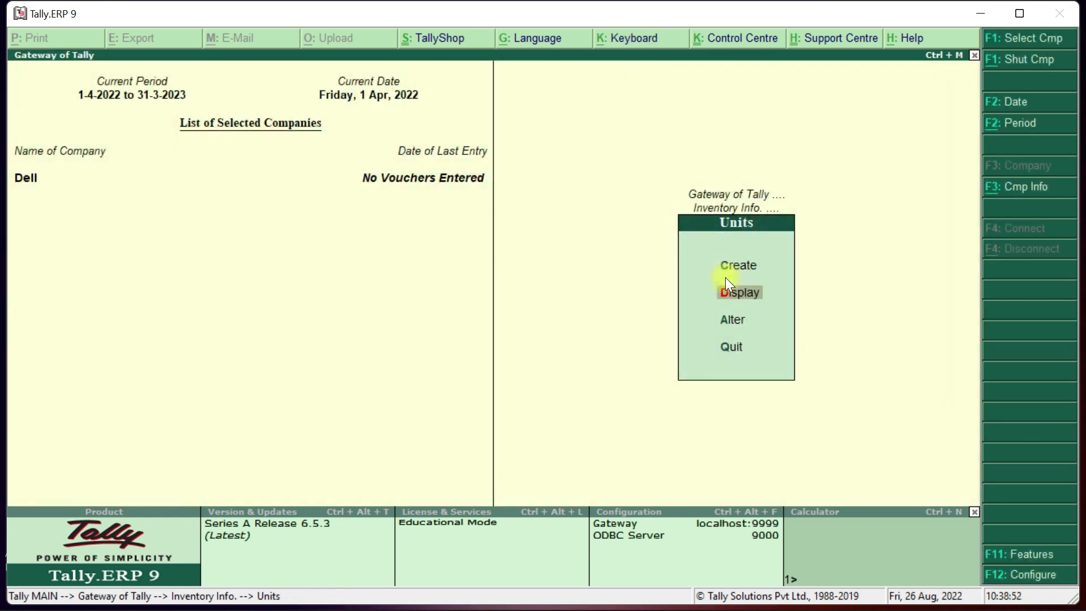
{"action": "key", "text": "Escape"}
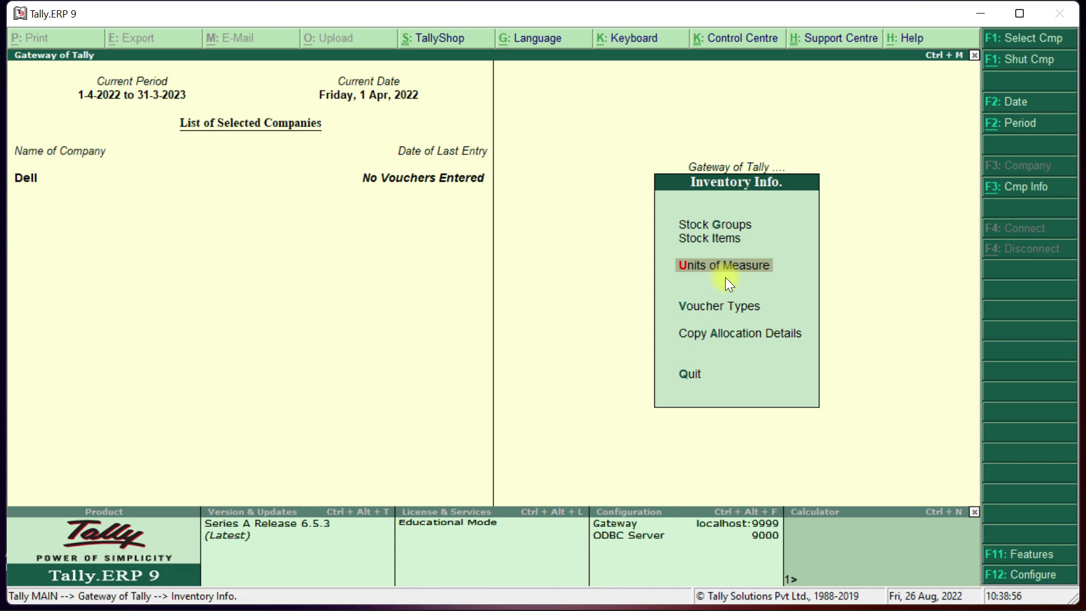
{"action": "key", "text": "Return"}
{"action": "key", "text": "Down"}
{"action": "key", "text": "Down"}
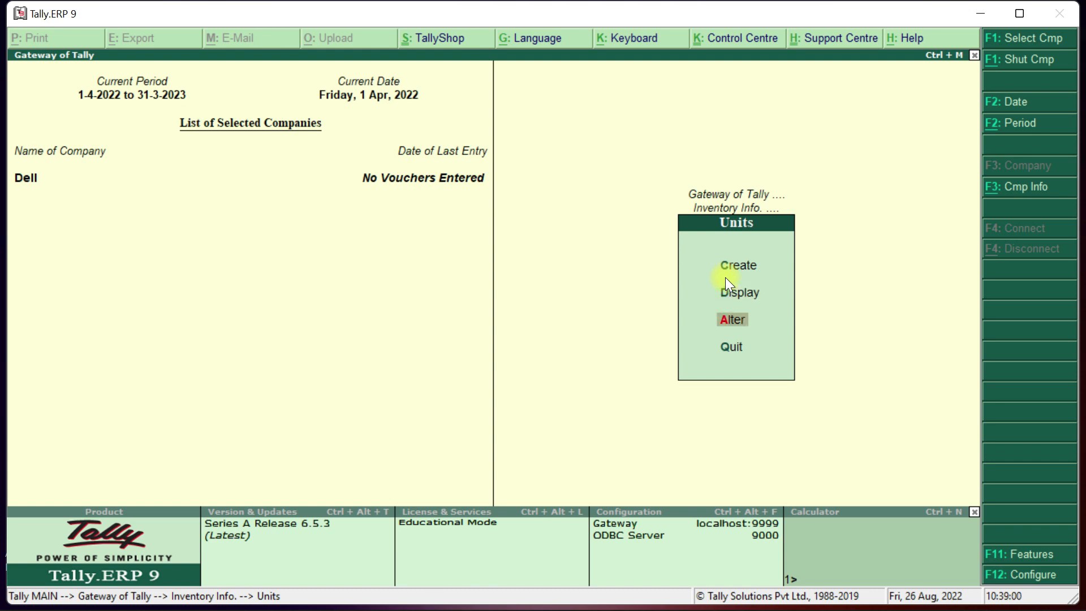
{"action": "key", "text": "Up"}
{"action": "key", "text": "Return"}
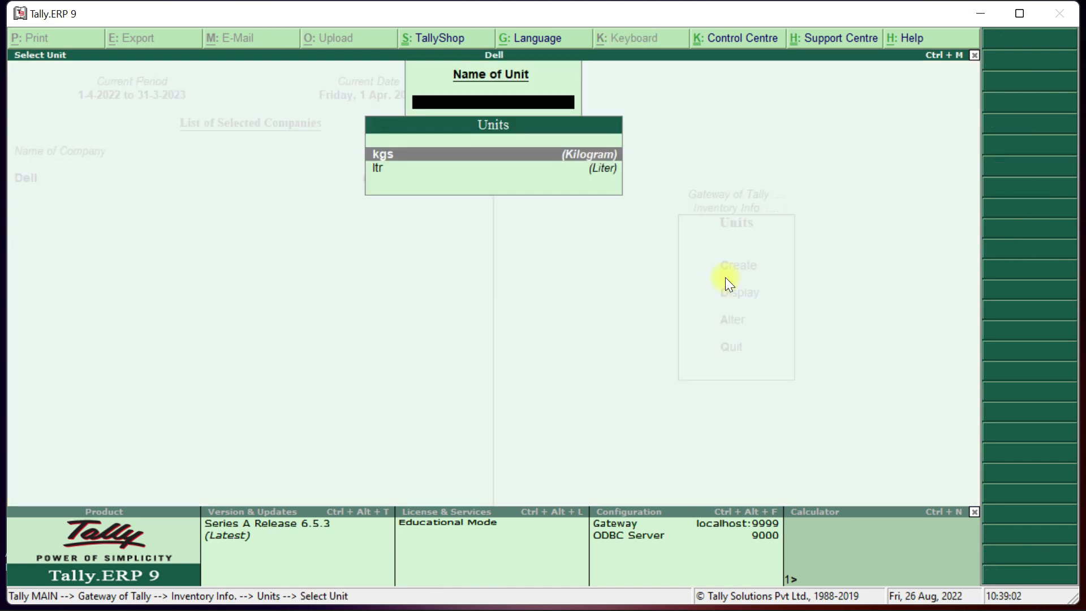
{"action": "key", "text": "Escape"}
Open the kgs unit in Units > Alter.
{"action": "key", "text": "Down"}
{"action": "key", "text": "Return"}
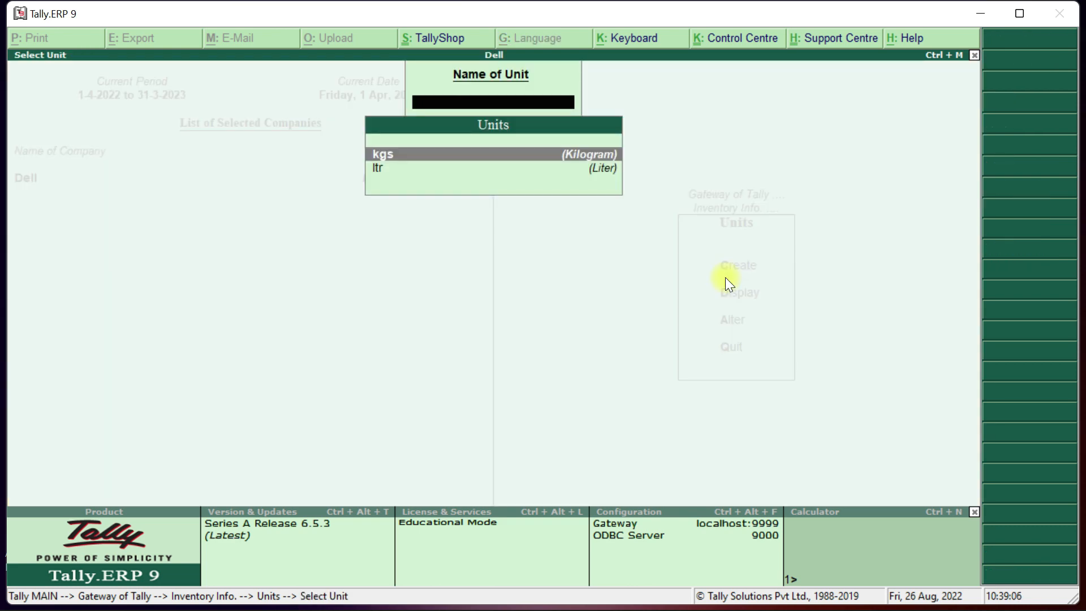
{"action": "key", "text": "Return"}
{"action": "key", "text": "Return"}
{"action": "key", "text": "Return"}
{"action": "key", "text": "Return"}
{"action": "key", "text": "Return"}
{"action": "key", "text": "Escape"}
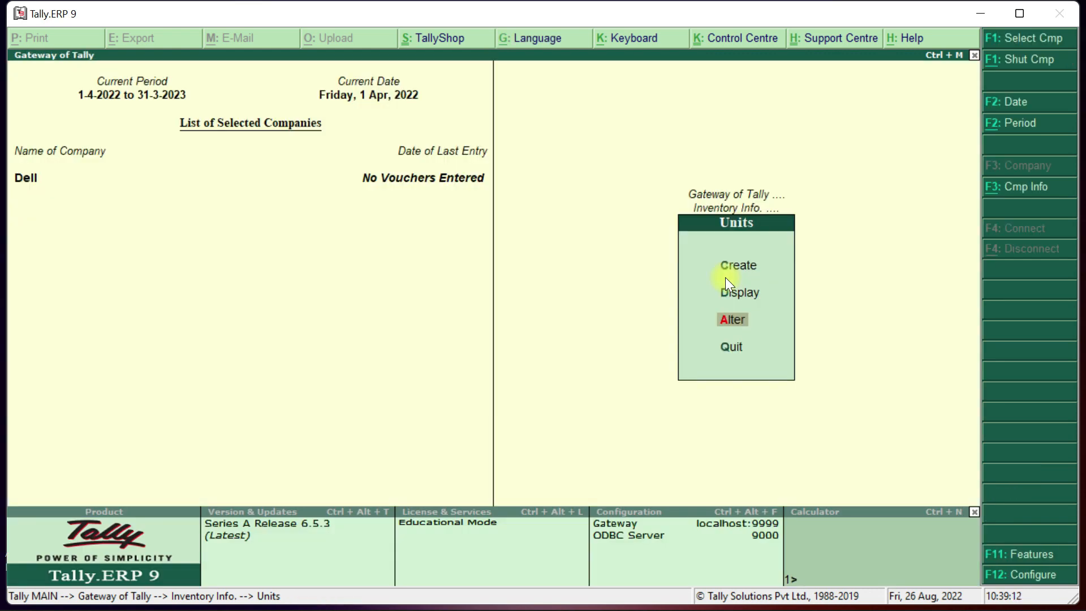
{"action": "key", "text": "Return"}
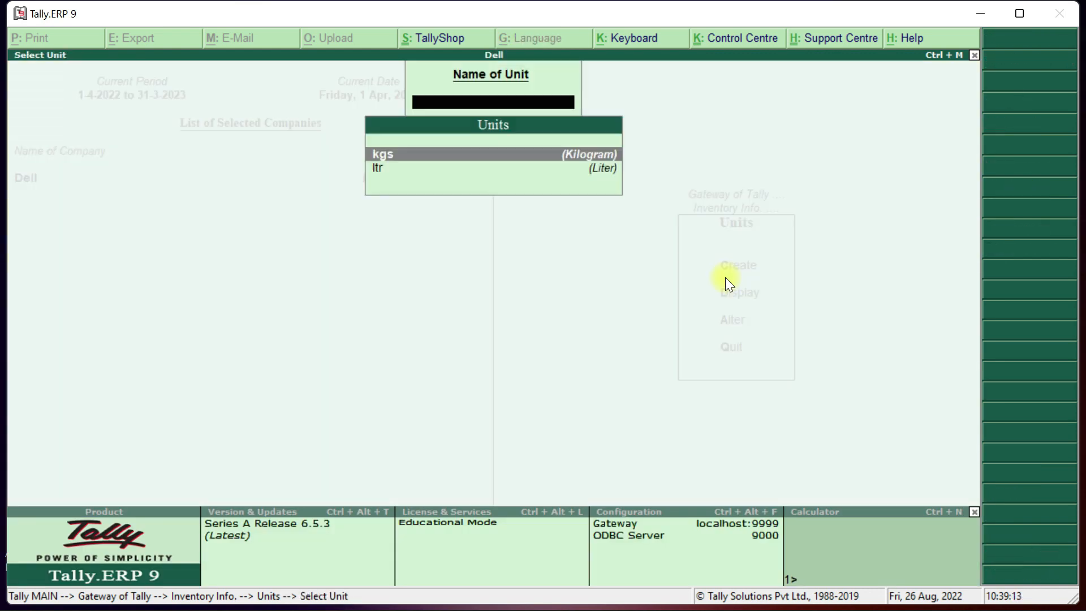
{"action": "key", "text": "Return"}
Decline deleting kgs, quit the alteration without saving, and return to Inventory Info.
{"action": "key", "text": "alt+d"}
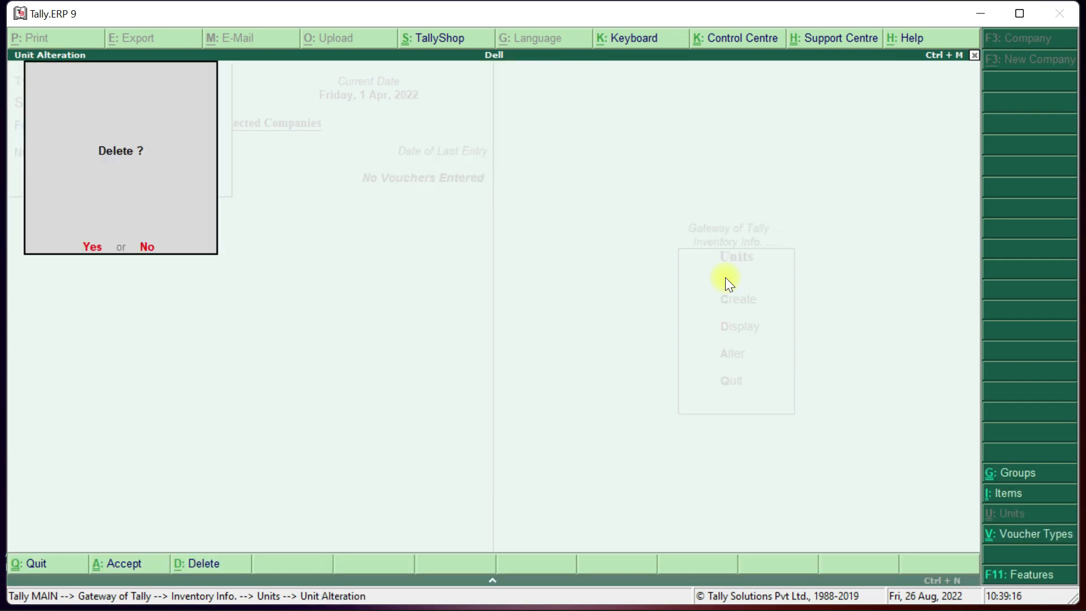
{"action": "key", "text": "n"}
{"action": "key", "text": "BackSpace"}
{"action": "key", "text": "Escape"}
{"action": "key", "text": "y"}
{"action": "key", "text": "Escape"}
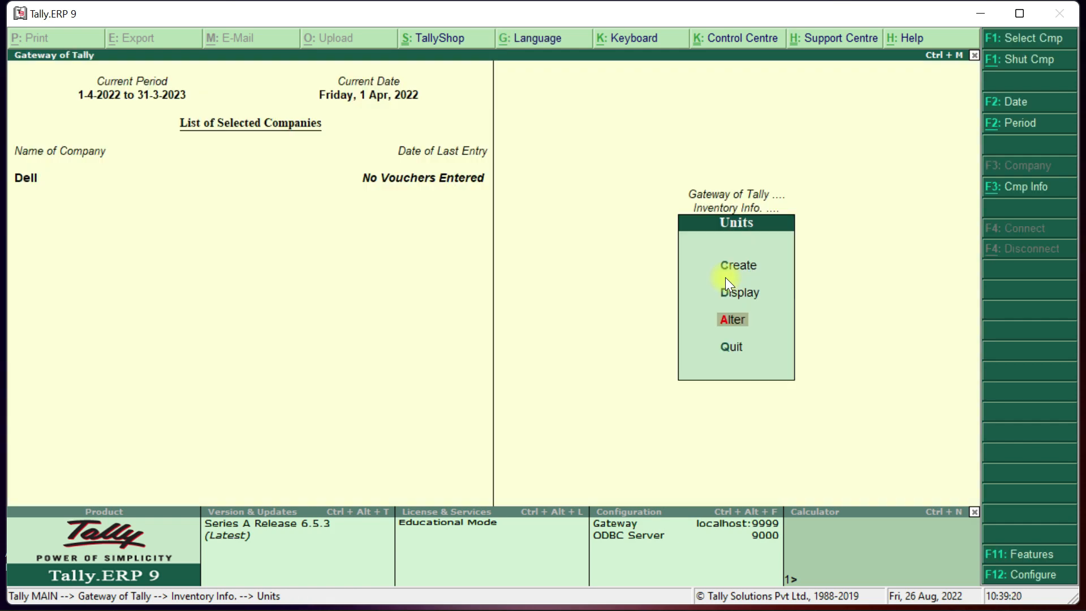
{"action": "key", "text": "Escape"}
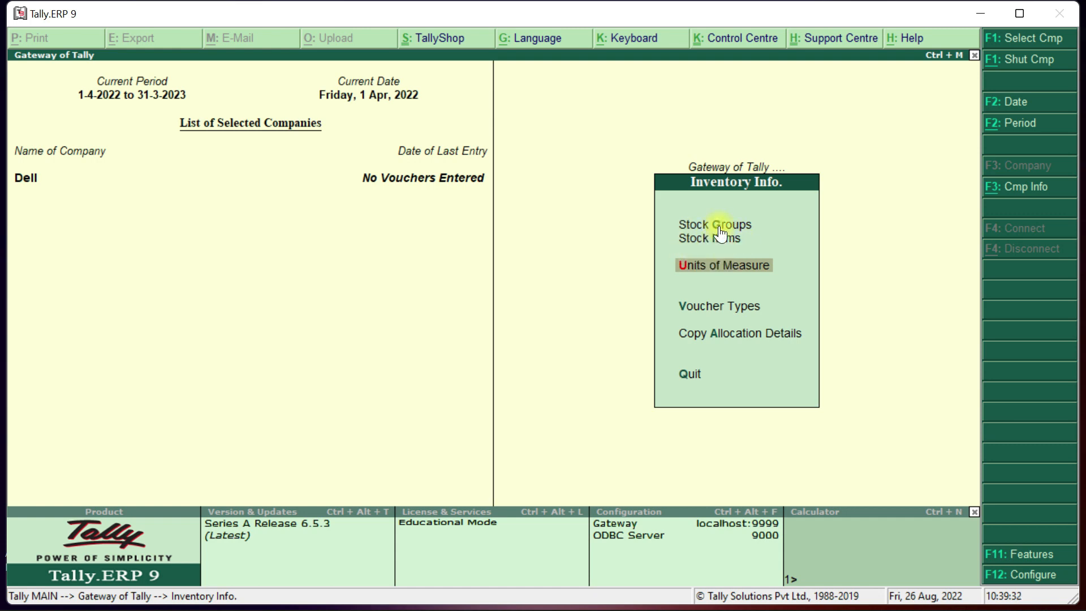
Enter stock groups Rice and then Oil, keeping Primary as the parent for both.
{"action": "key", "text": "Up"}
{"action": "key", "text": "Up"}
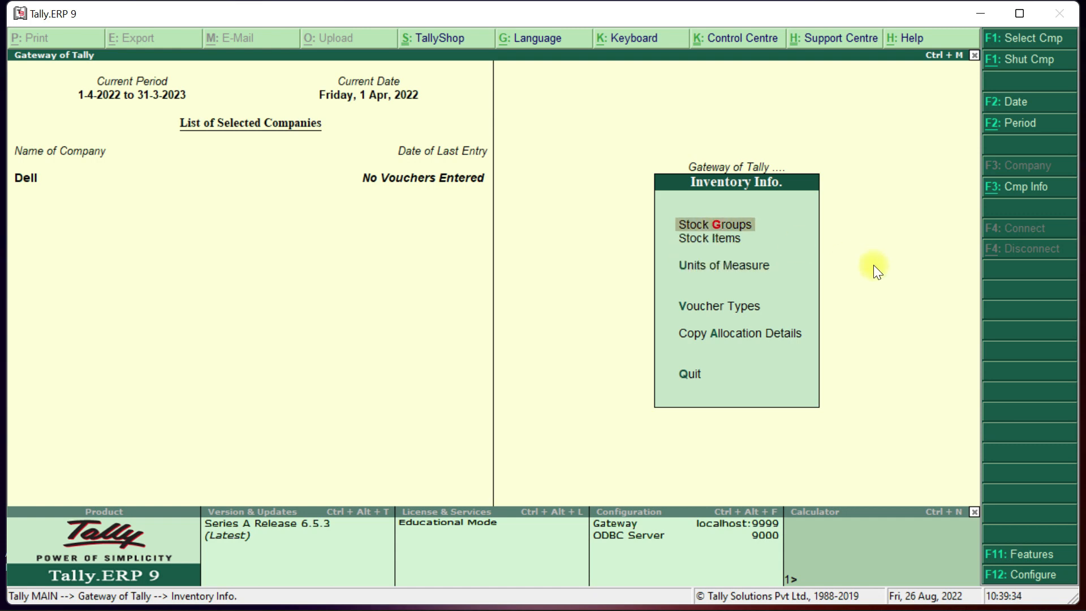
{"action": "key", "text": "Return"}
{"action": "key", "text": "Return"}
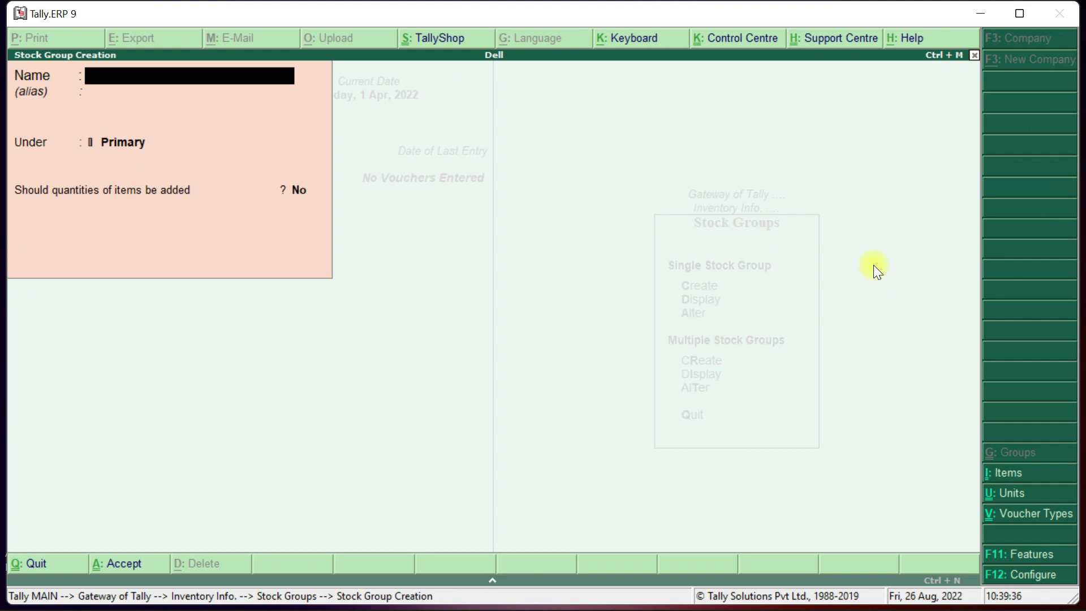
{"action": "type", "text": "Rice"}
{"action": "key", "text": "Return"}
{"action": "key", "text": "Return"}
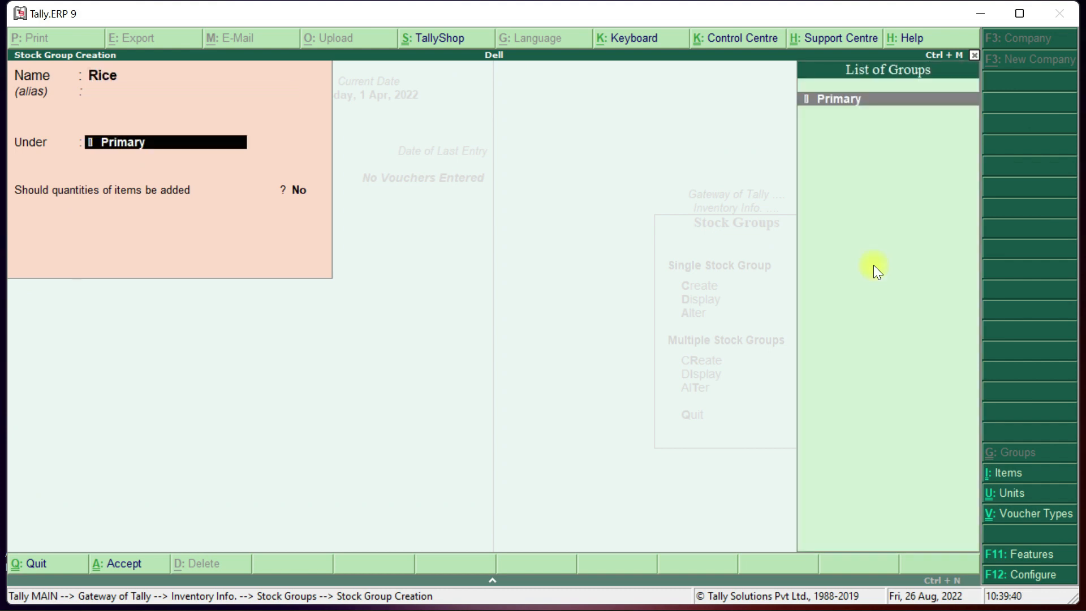
{"action": "key", "text": "Return"}
{"action": "key", "text": "Return"}
{"action": "key", "text": "Return"}
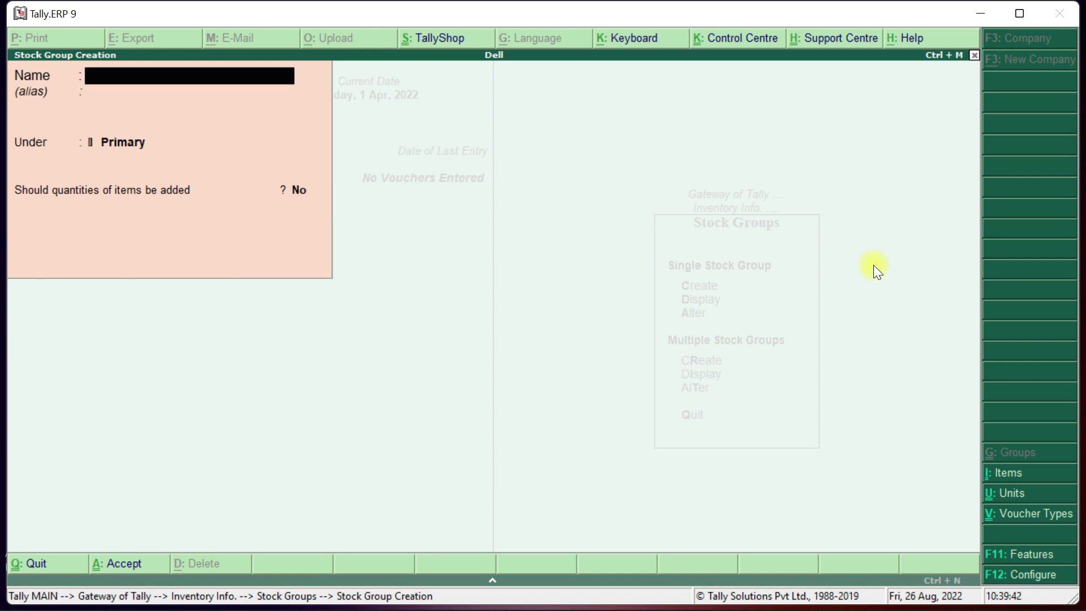
{"action": "type", "text": "Oil"}
{"action": "key", "text": "Return"}
{"action": "key", "text": "Return"}
{"action": "key", "text": "Return"}
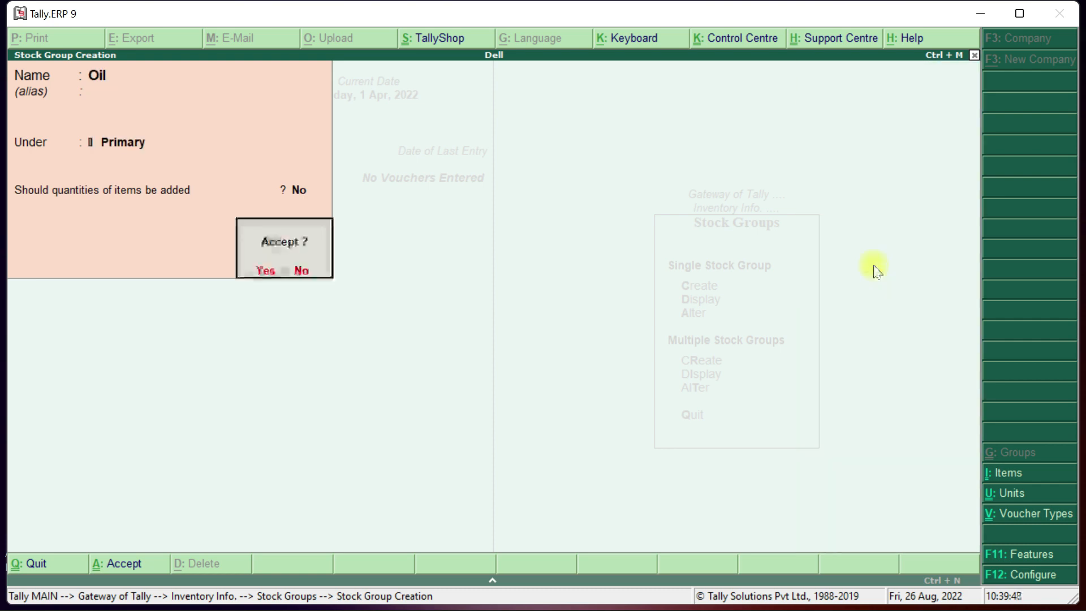
{"action": "key", "text": "Return"}
{"action": "key", "text": "Escape"}
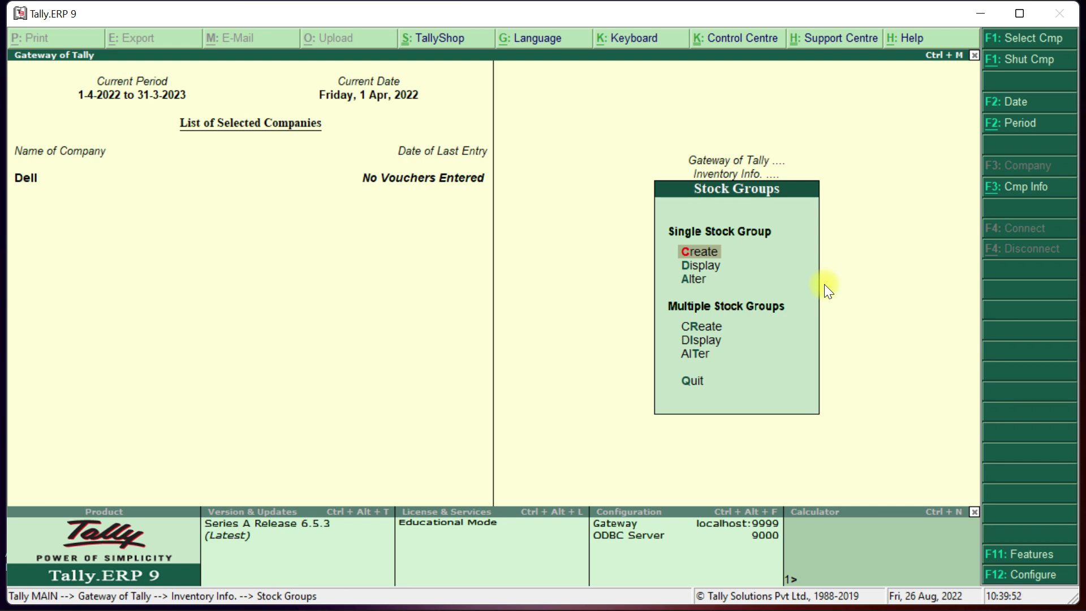
Create stock item Basmati under the Rice group with unit kgs.
{"action": "key", "text": "Escape"}
{"action": "key", "text": "i"}
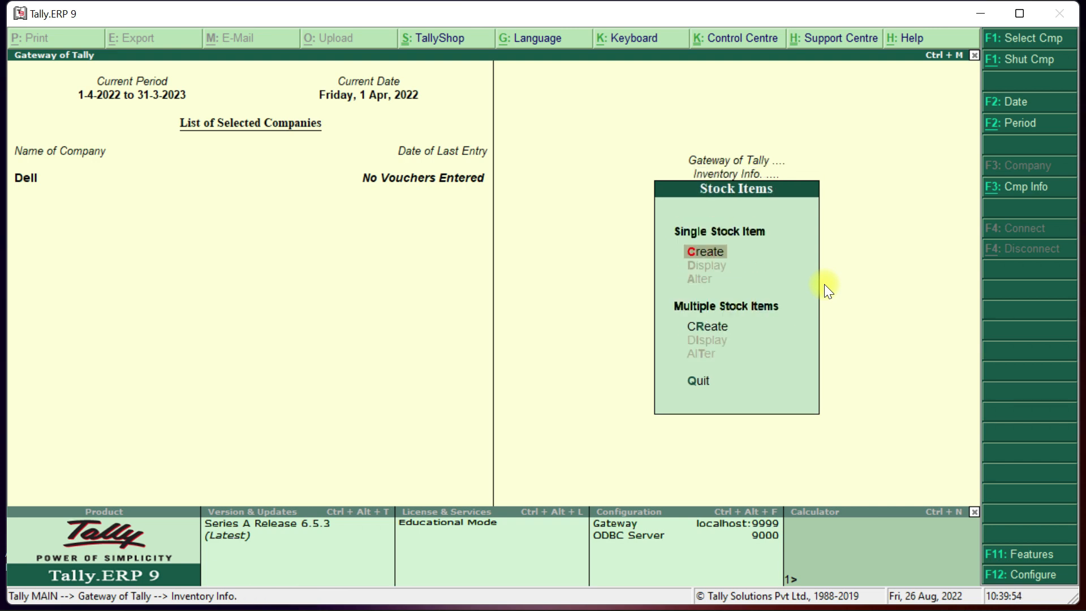
{"action": "key", "text": "c"}
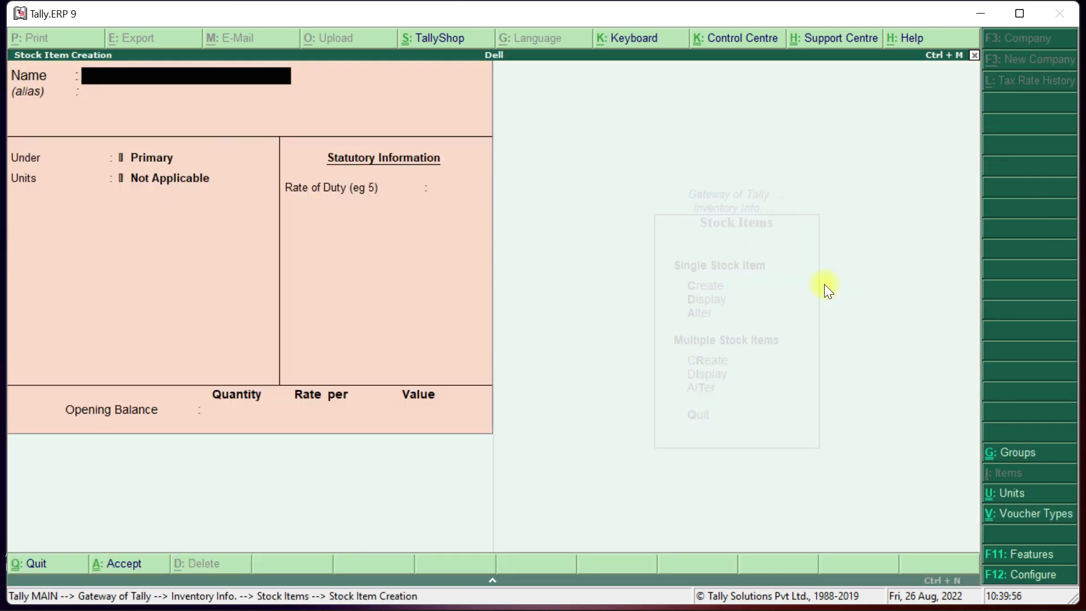
{"action": "type", "text": "Basmati"}
{"action": "key", "text": "Return"}
{"action": "key", "text": "Return"}
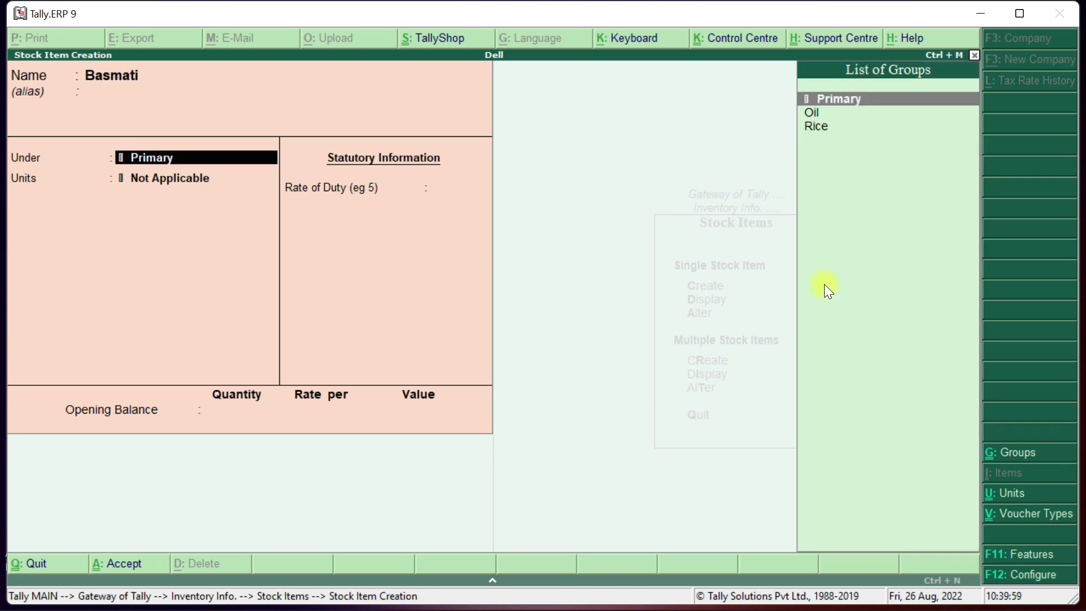
{"action": "key", "text": "Down"}
{"action": "key", "text": "Down"}
{"action": "key", "text": "Return"}
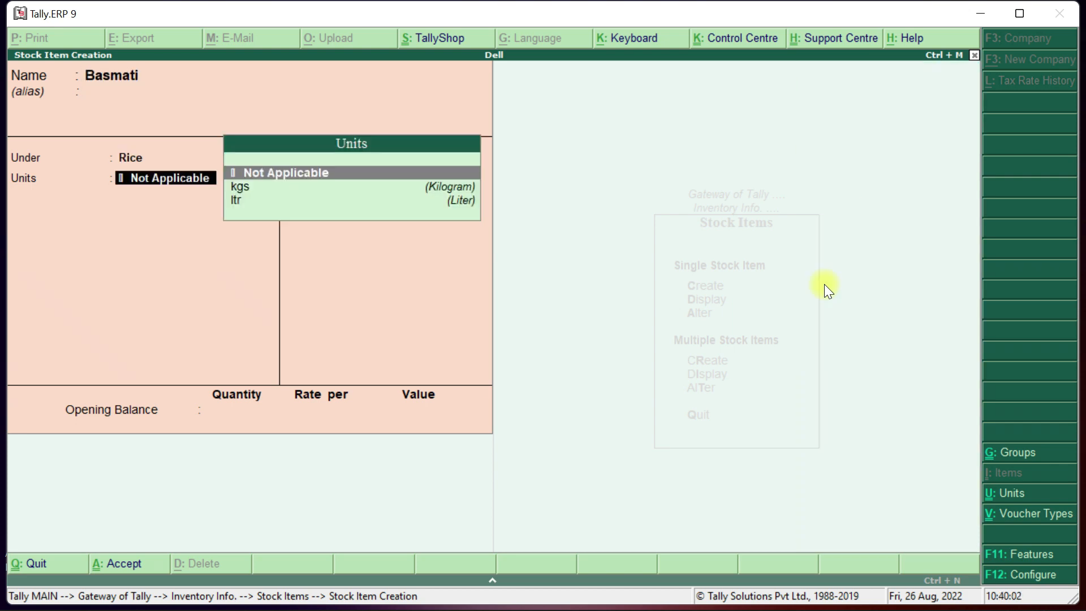
{"action": "key", "text": "Down"}
{"action": "key", "text": "Return"}
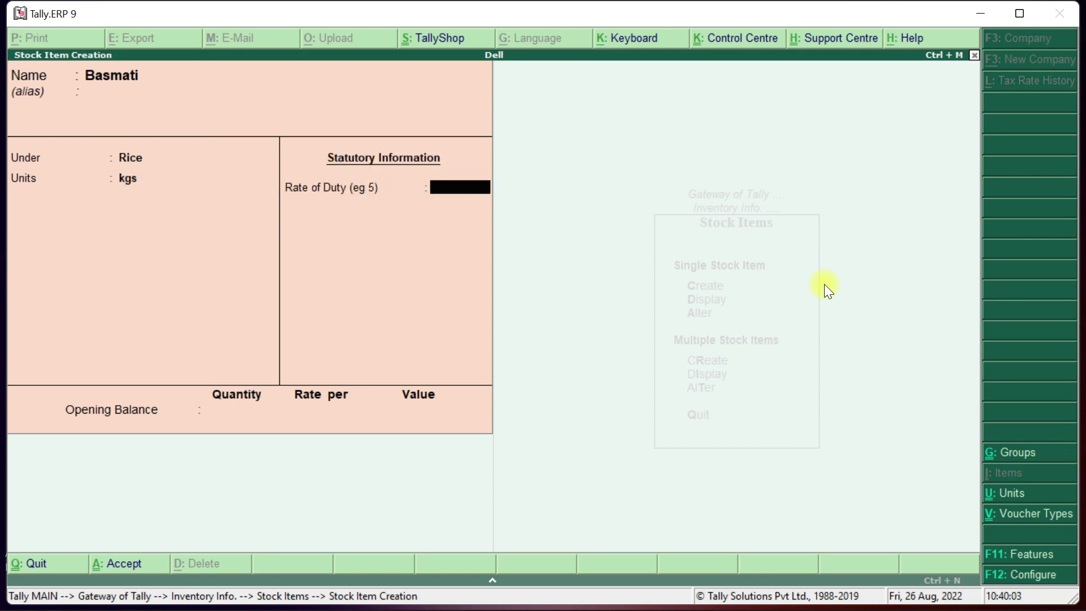
{"action": "key", "text": "ctrl+a"}
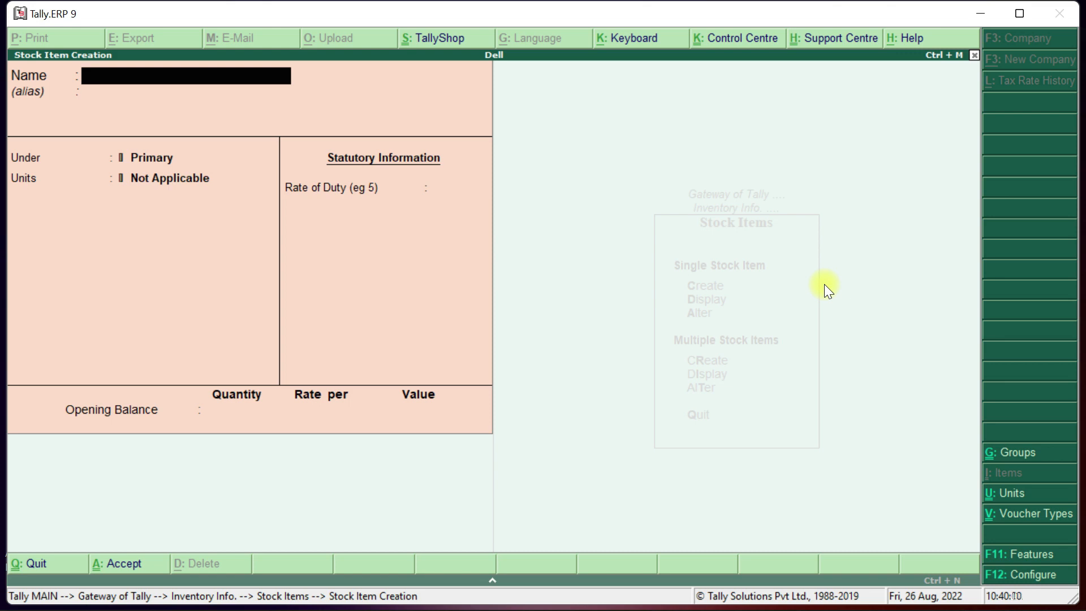
Create stock item Sonam Rice under the Rice group with unit kgs.
{"action": "type", "text": "Sonam Rice"}
{"action": "key", "text": "Return"}
{"action": "key", "text": "Return"}
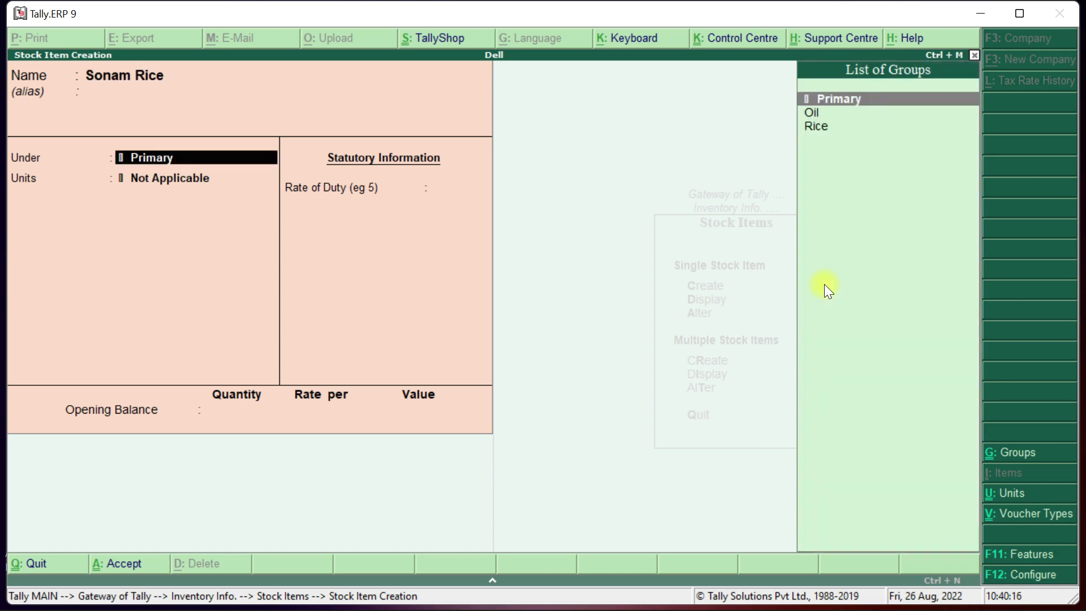
{"action": "key", "text": "Down"}
{"action": "key", "text": "Down"}
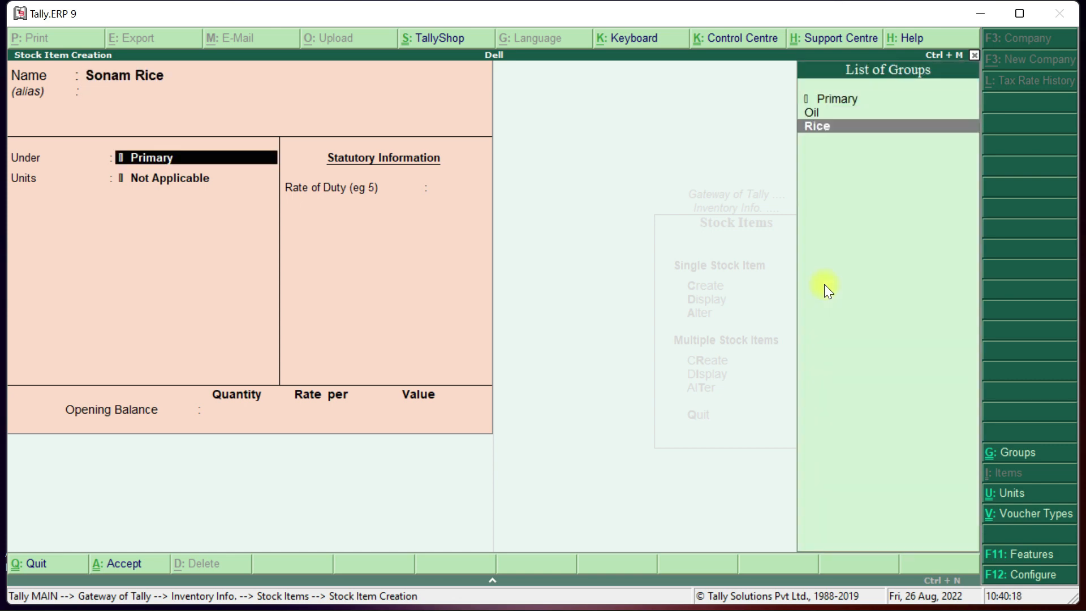
{"action": "key", "text": "Return"}
{"action": "key", "text": "Down"}
{"action": "key", "text": "Return"}
{"action": "key", "text": "Return"}
{"action": "key", "text": "Return"}
{"action": "key", "text": "Return"}
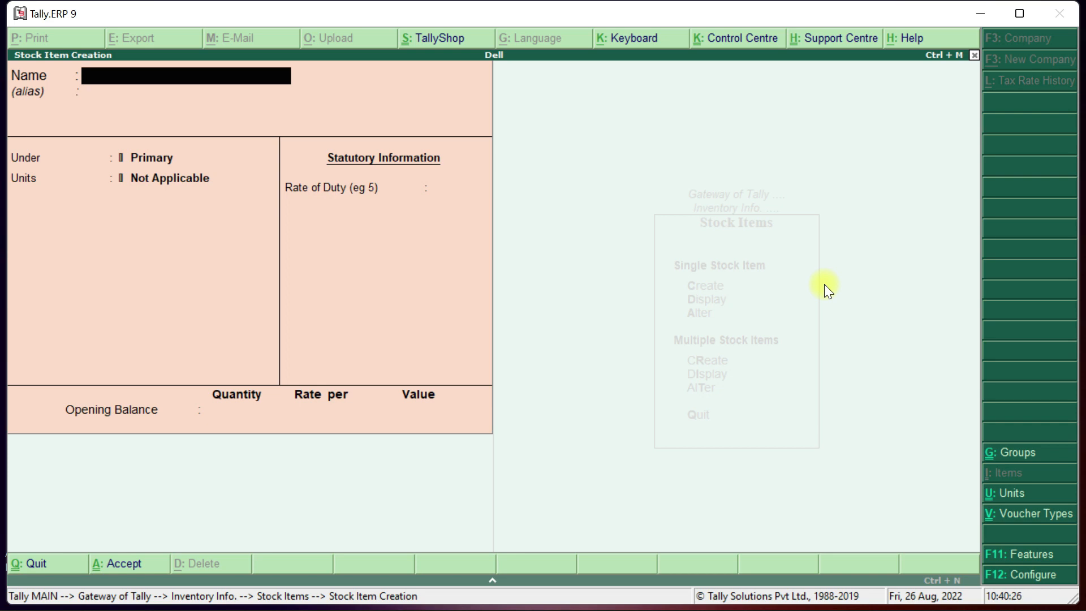
Create stock item M Oil under the Oil group with unit ltr, then quit the form.
{"action": "type", "text": "M Oil"}
{"action": "key", "text": "Return"}
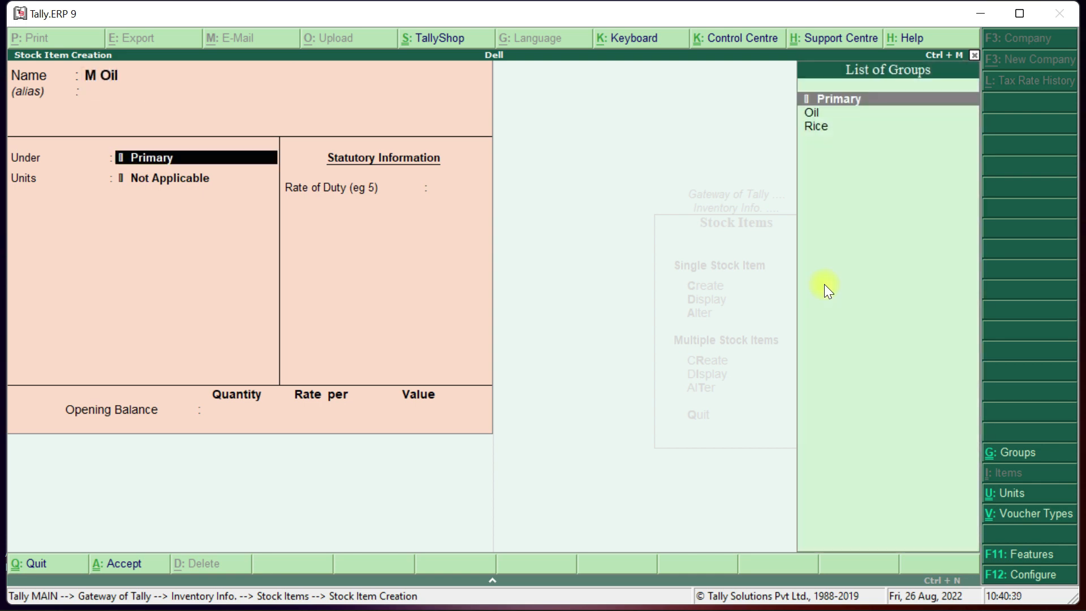
{"action": "key", "text": "Down"}
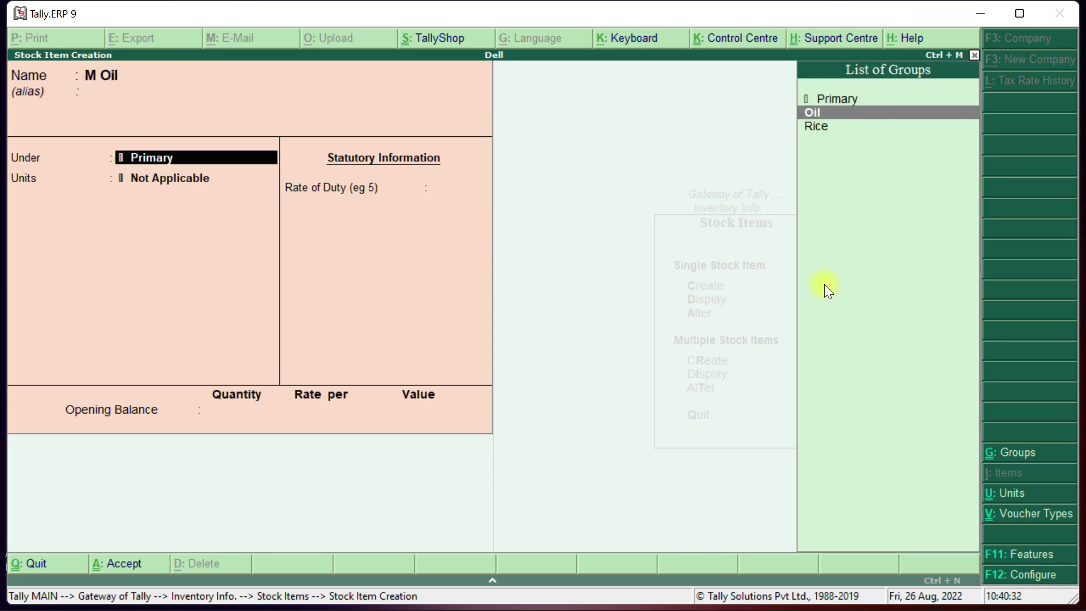
{"action": "key", "text": "Return"}
{"action": "key", "text": "Down"}
{"action": "key", "text": "Down"}
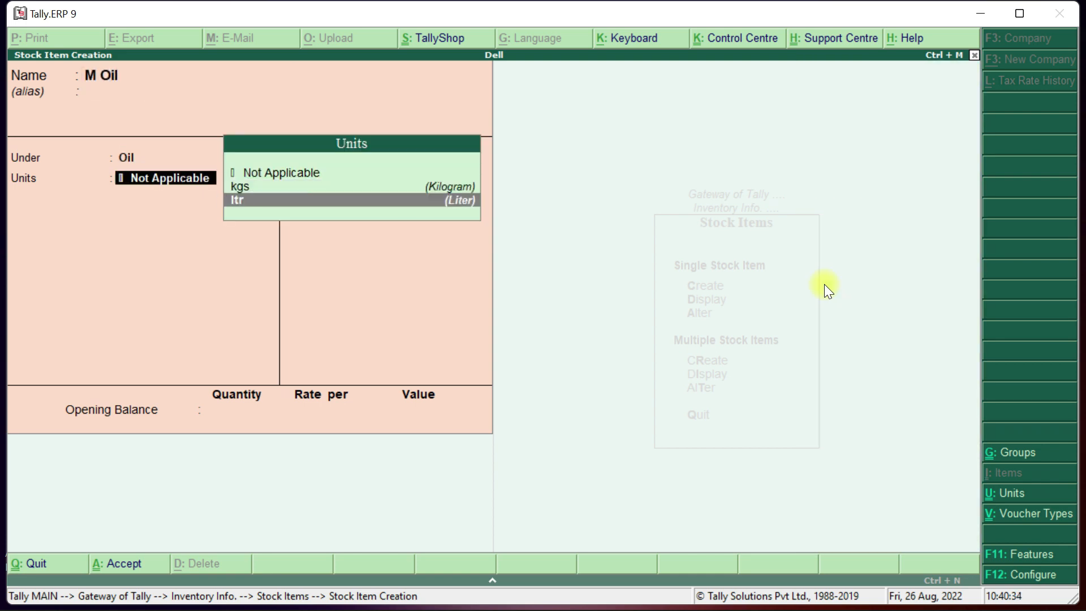
{"action": "key", "text": "Return"}
{"action": "key", "text": "Return"}
{"action": "key", "text": "Return"}
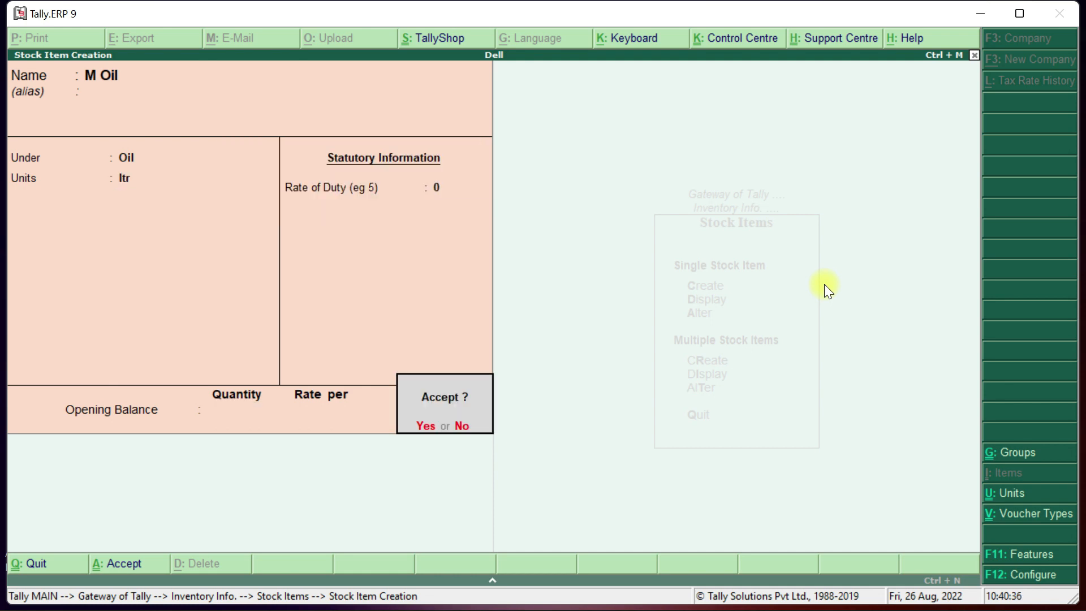
{"action": "key", "text": "Return"}
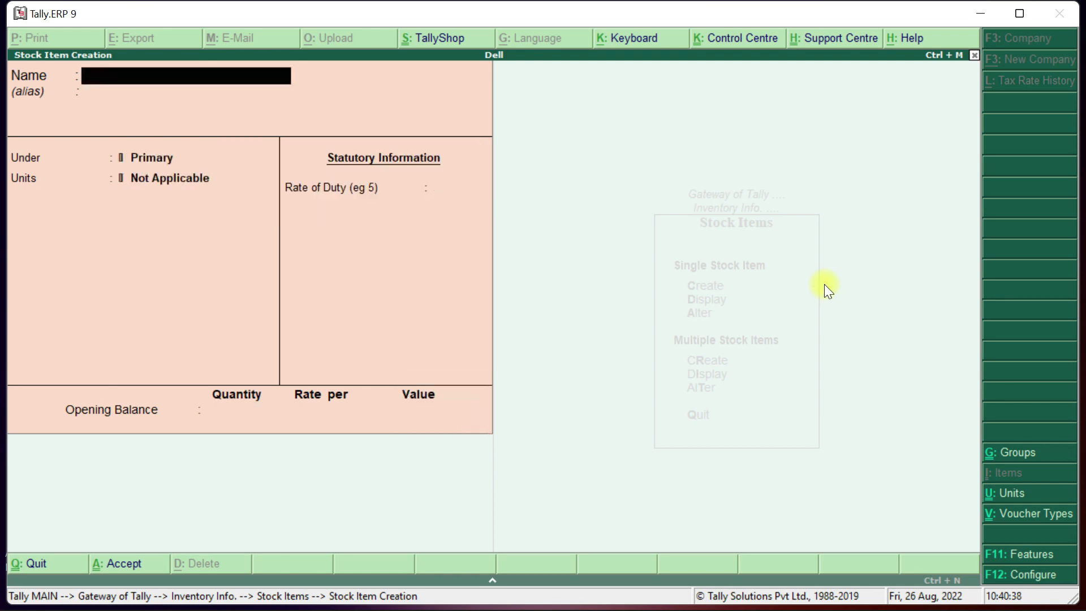
{"action": "key", "text": "Escape"}
{"action": "key", "text": "Return"}
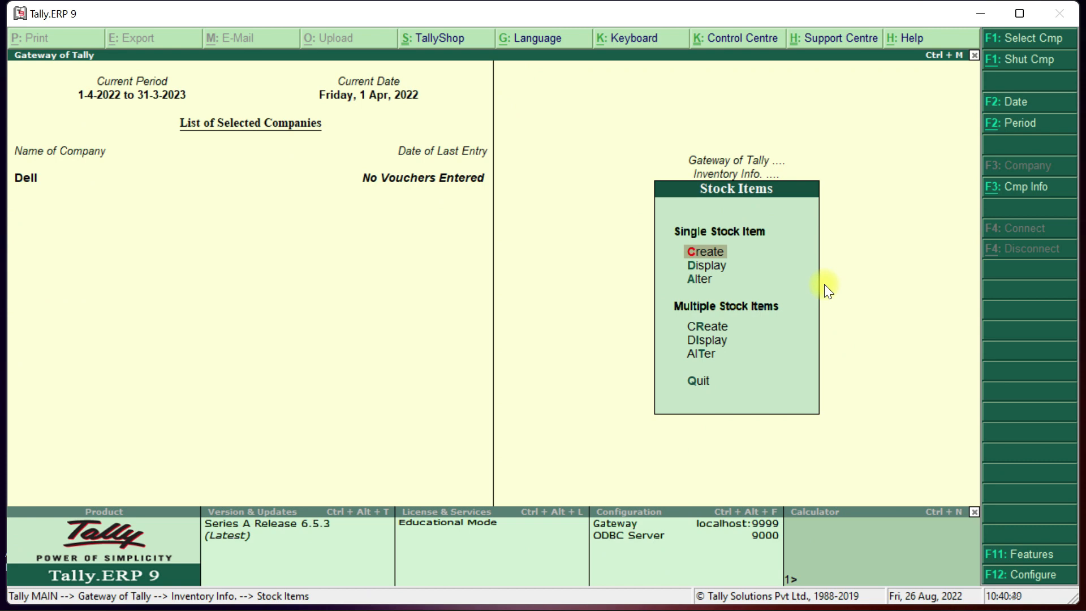
Browse the single stock item list to check that Basmati, Sonam Rice and M Oil exist.
{"action": "key", "text": "Down"}
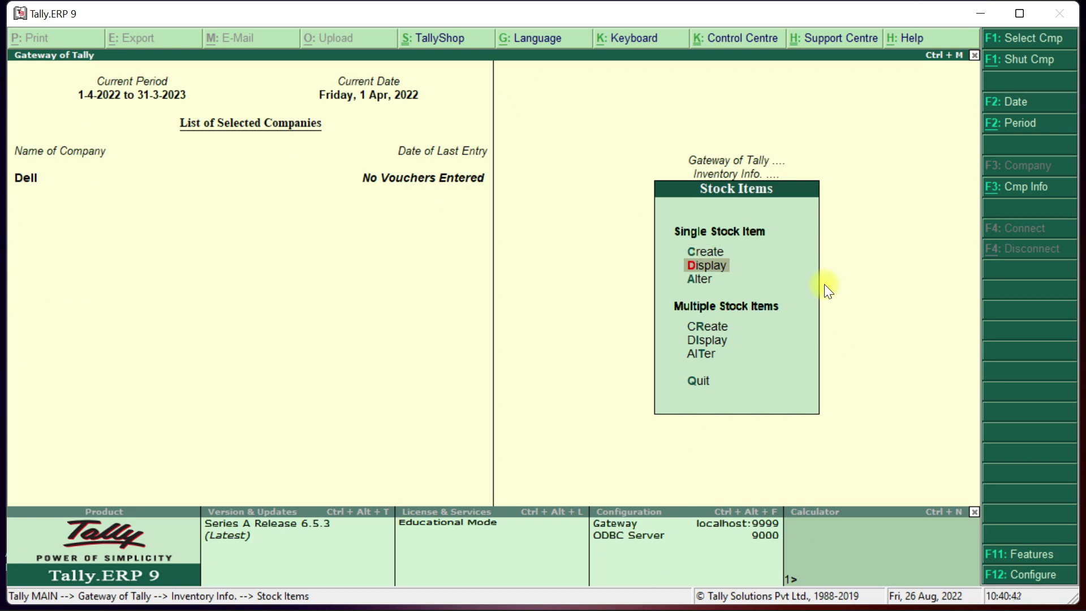
{"action": "key", "text": "Return"}
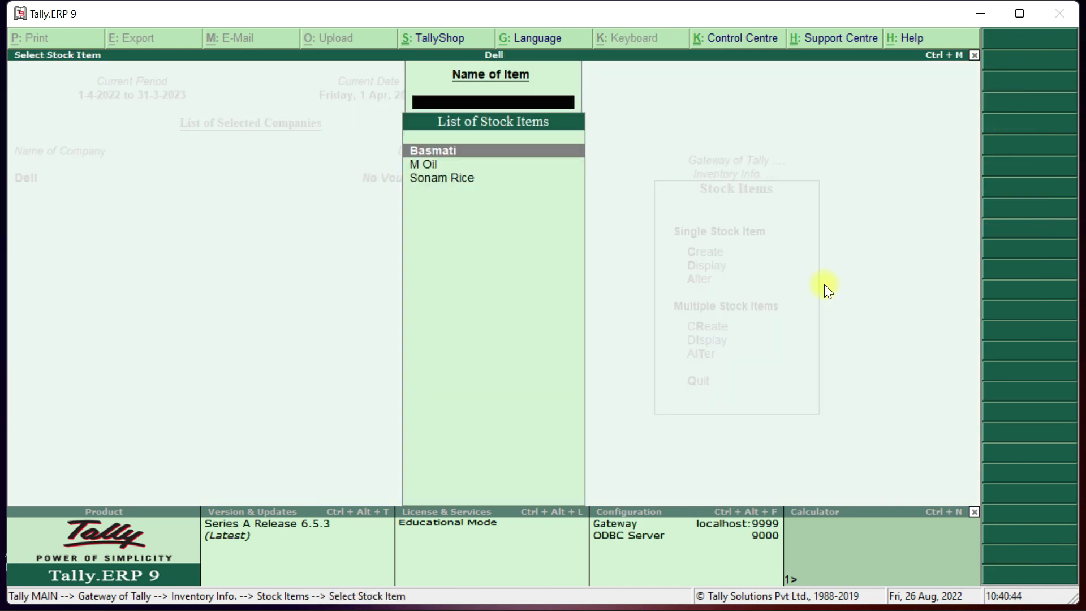
{"action": "key", "text": "Down"}
{"action": "key", "text": "Down"}
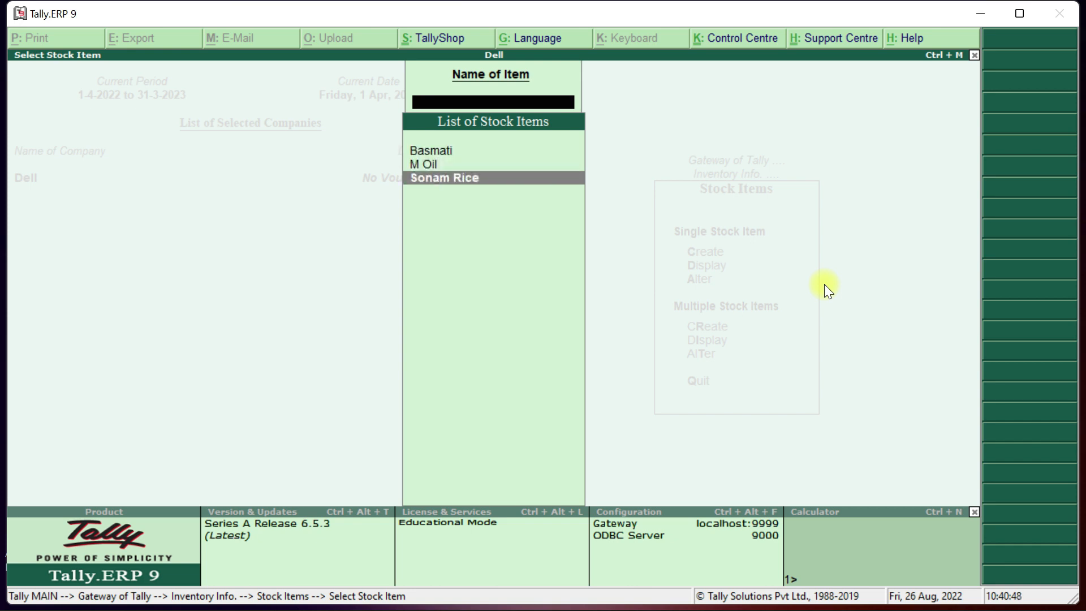
{"action": "key", "text": "Escape"}
Display multiple stock items for All Items, then for the Oil and Rice groups.
{"action": "key", "text": "Down"}
{"action": "key", "text": "Down"}
{"action": "key", "text": "Down"}
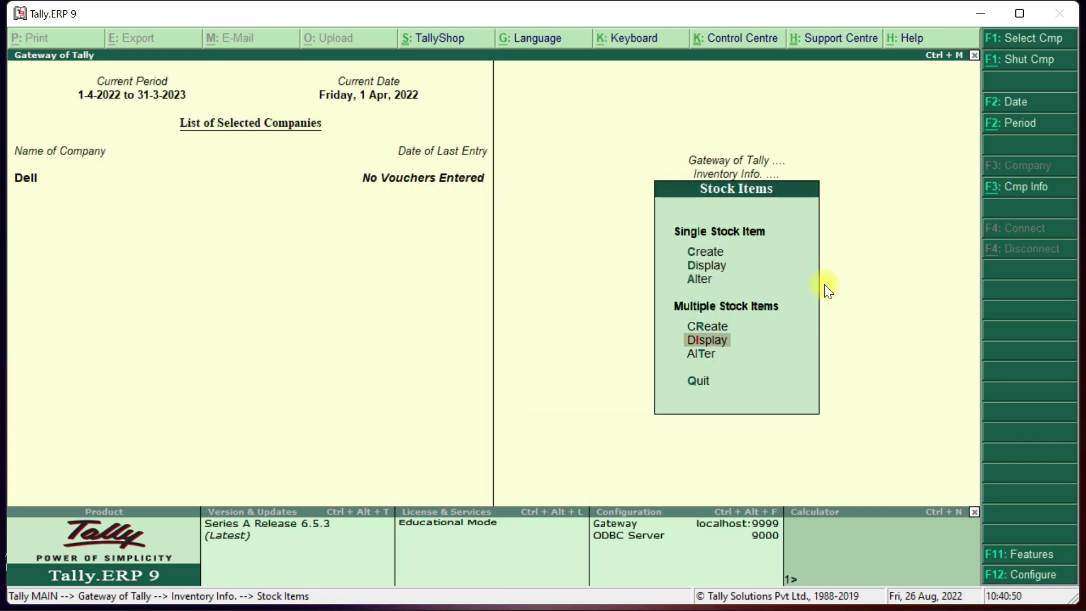
{"action": "key", "text": "Return"}
{"action": "key", "text": "Return"}
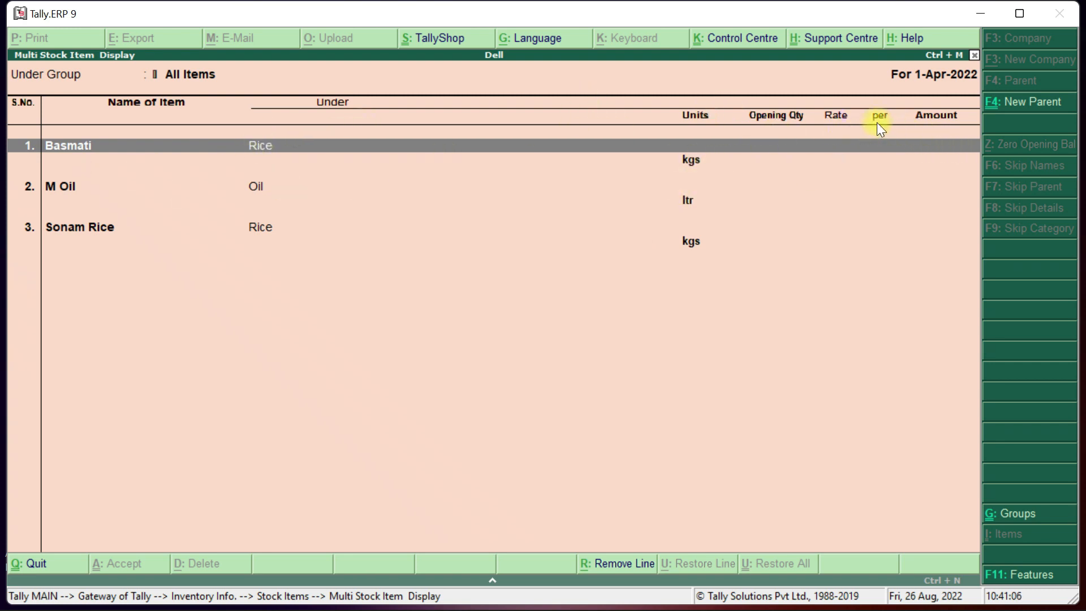
{"action": "key", "text": "Escape"}
{"action": "key", "text": "Escape"}
{"action": "key", "text": "Escape"}
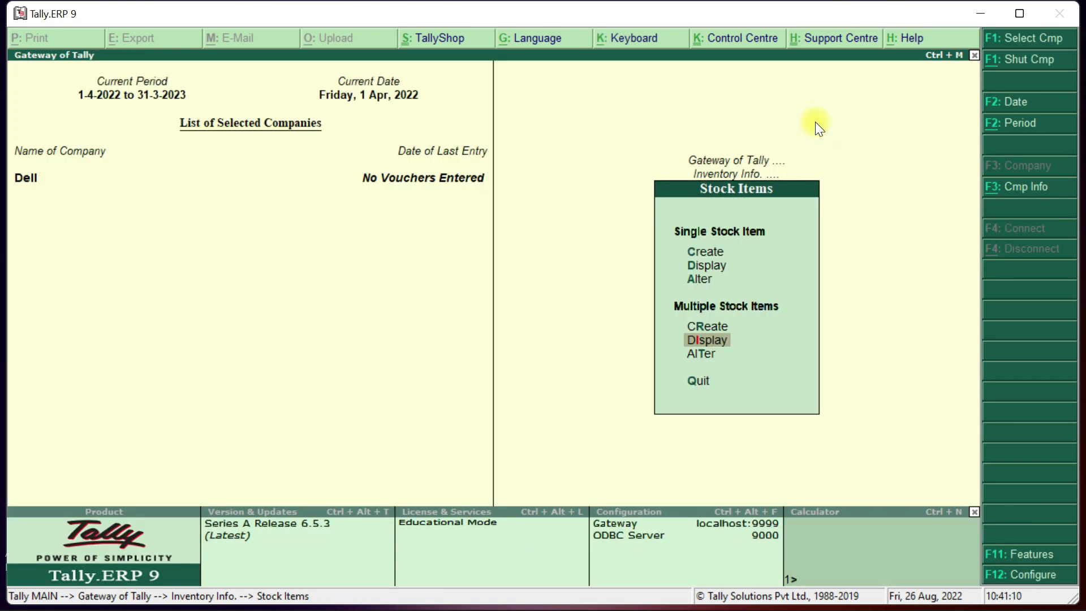
{"action": "key", "text": "Return"}
{"action": "key", "text": "Down"}
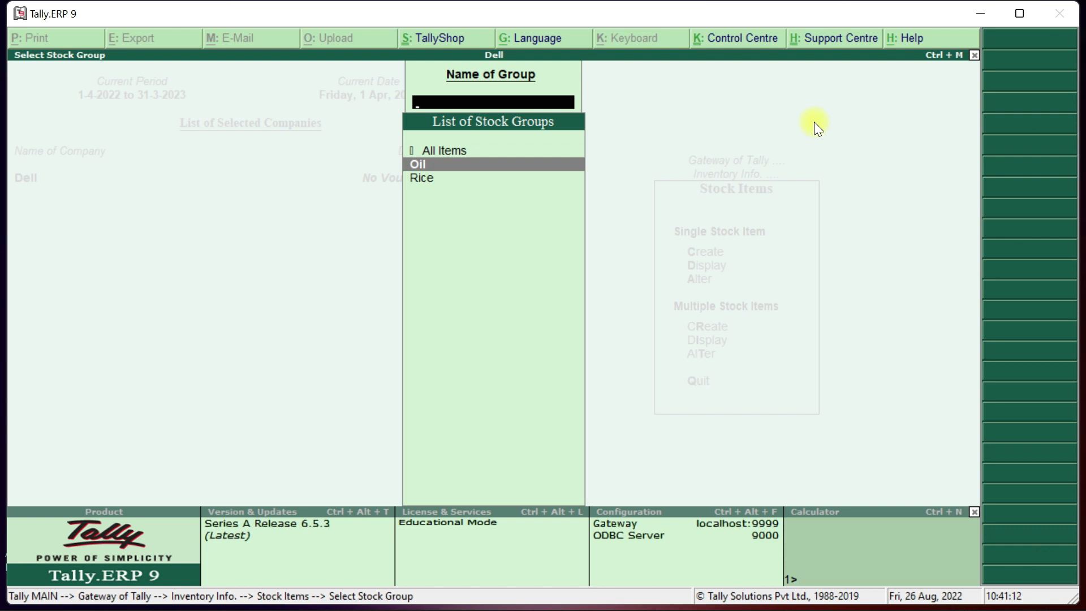
{"action": "key", "text": "Return"}
{"action": "key", "text": "Escape"}
{"action": "key", "text": "Down"}
{"action": "key", "text": "Return"}
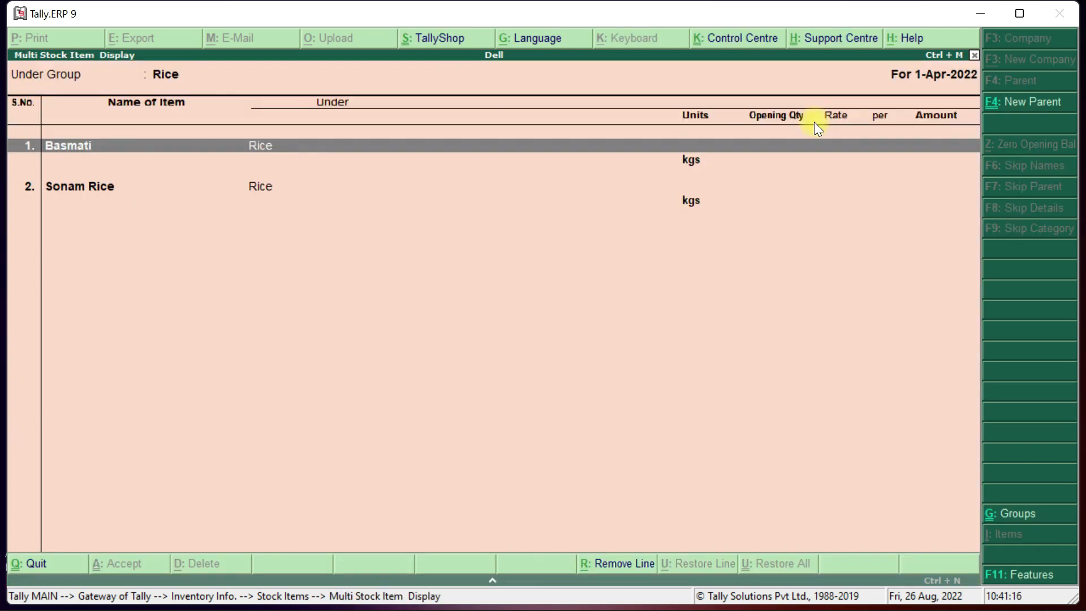
Return to Dell's Inventory Info menu.
{"action": "key", "text": "Escape"}
{"action": "key", "text": "Escape"}
{"action": "key", "text": "Escape"}
{"action": "key", "text": "Escape"}
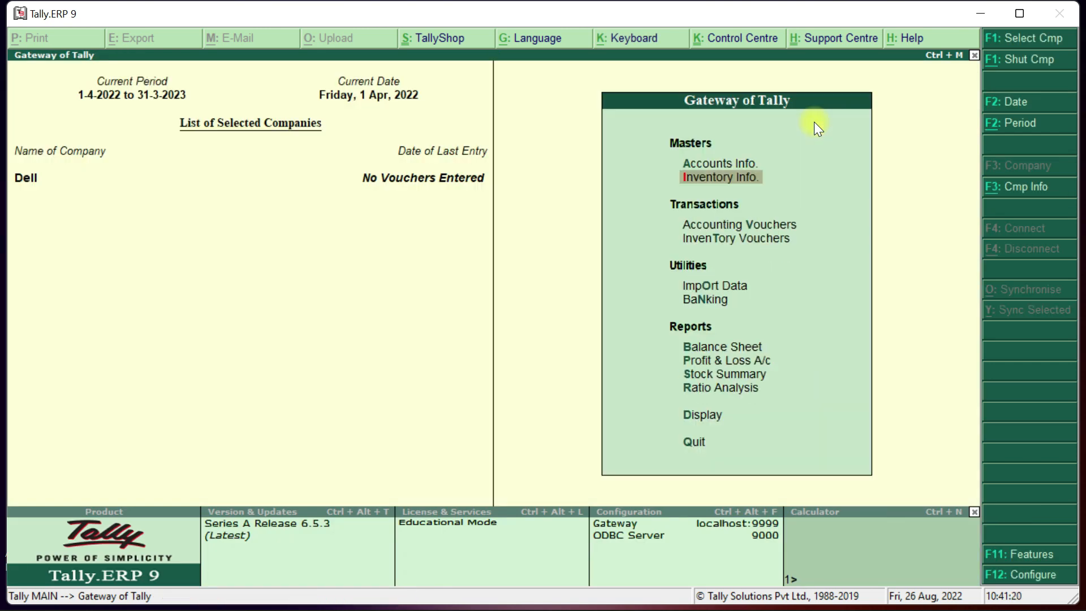
{"action": "key", "text": "Return"}
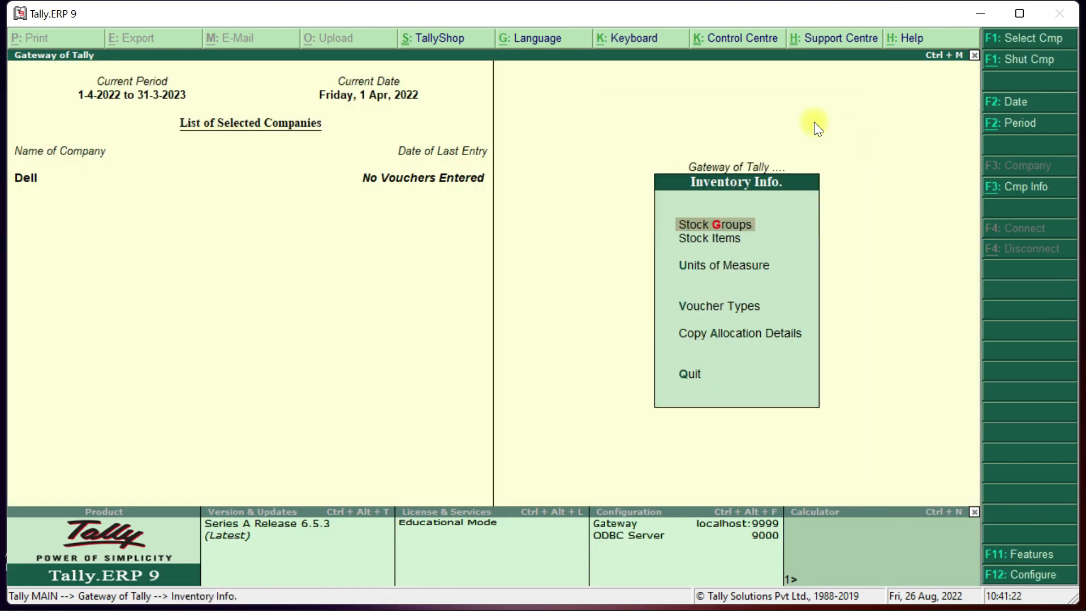
{"action": "key", "text": "Down"}
{"action": "key", "text": "Down"}
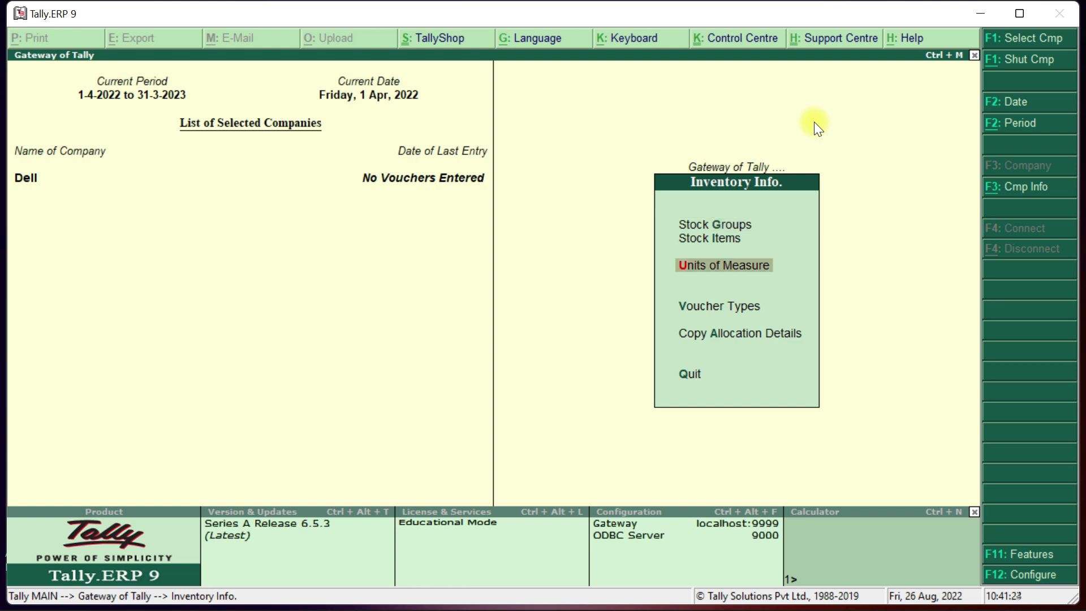
{"action": "key", "text": "Up"}
{"action": "key", "text": "Up"}
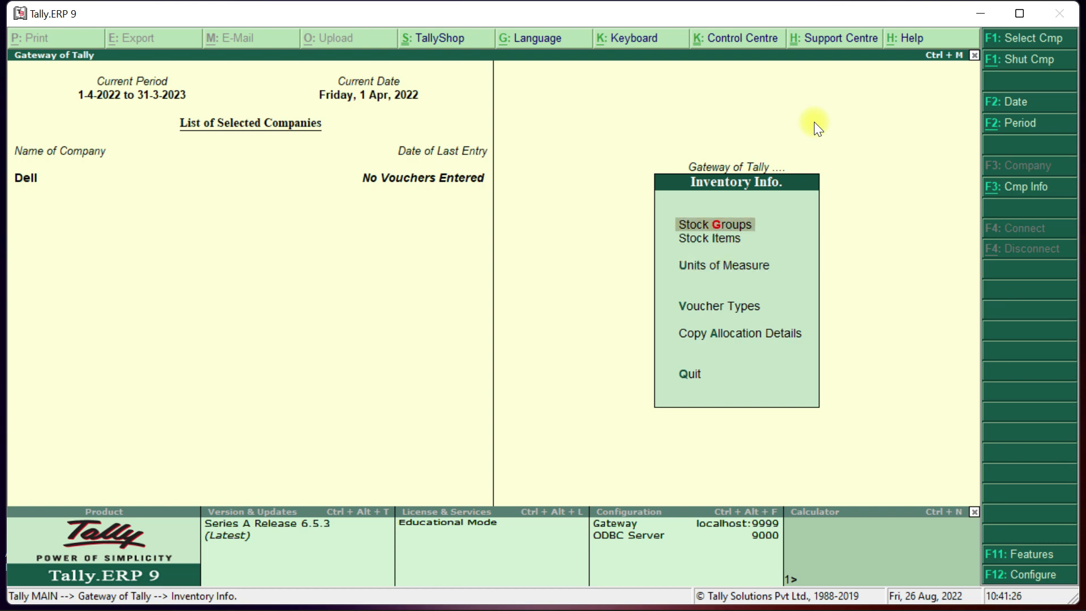